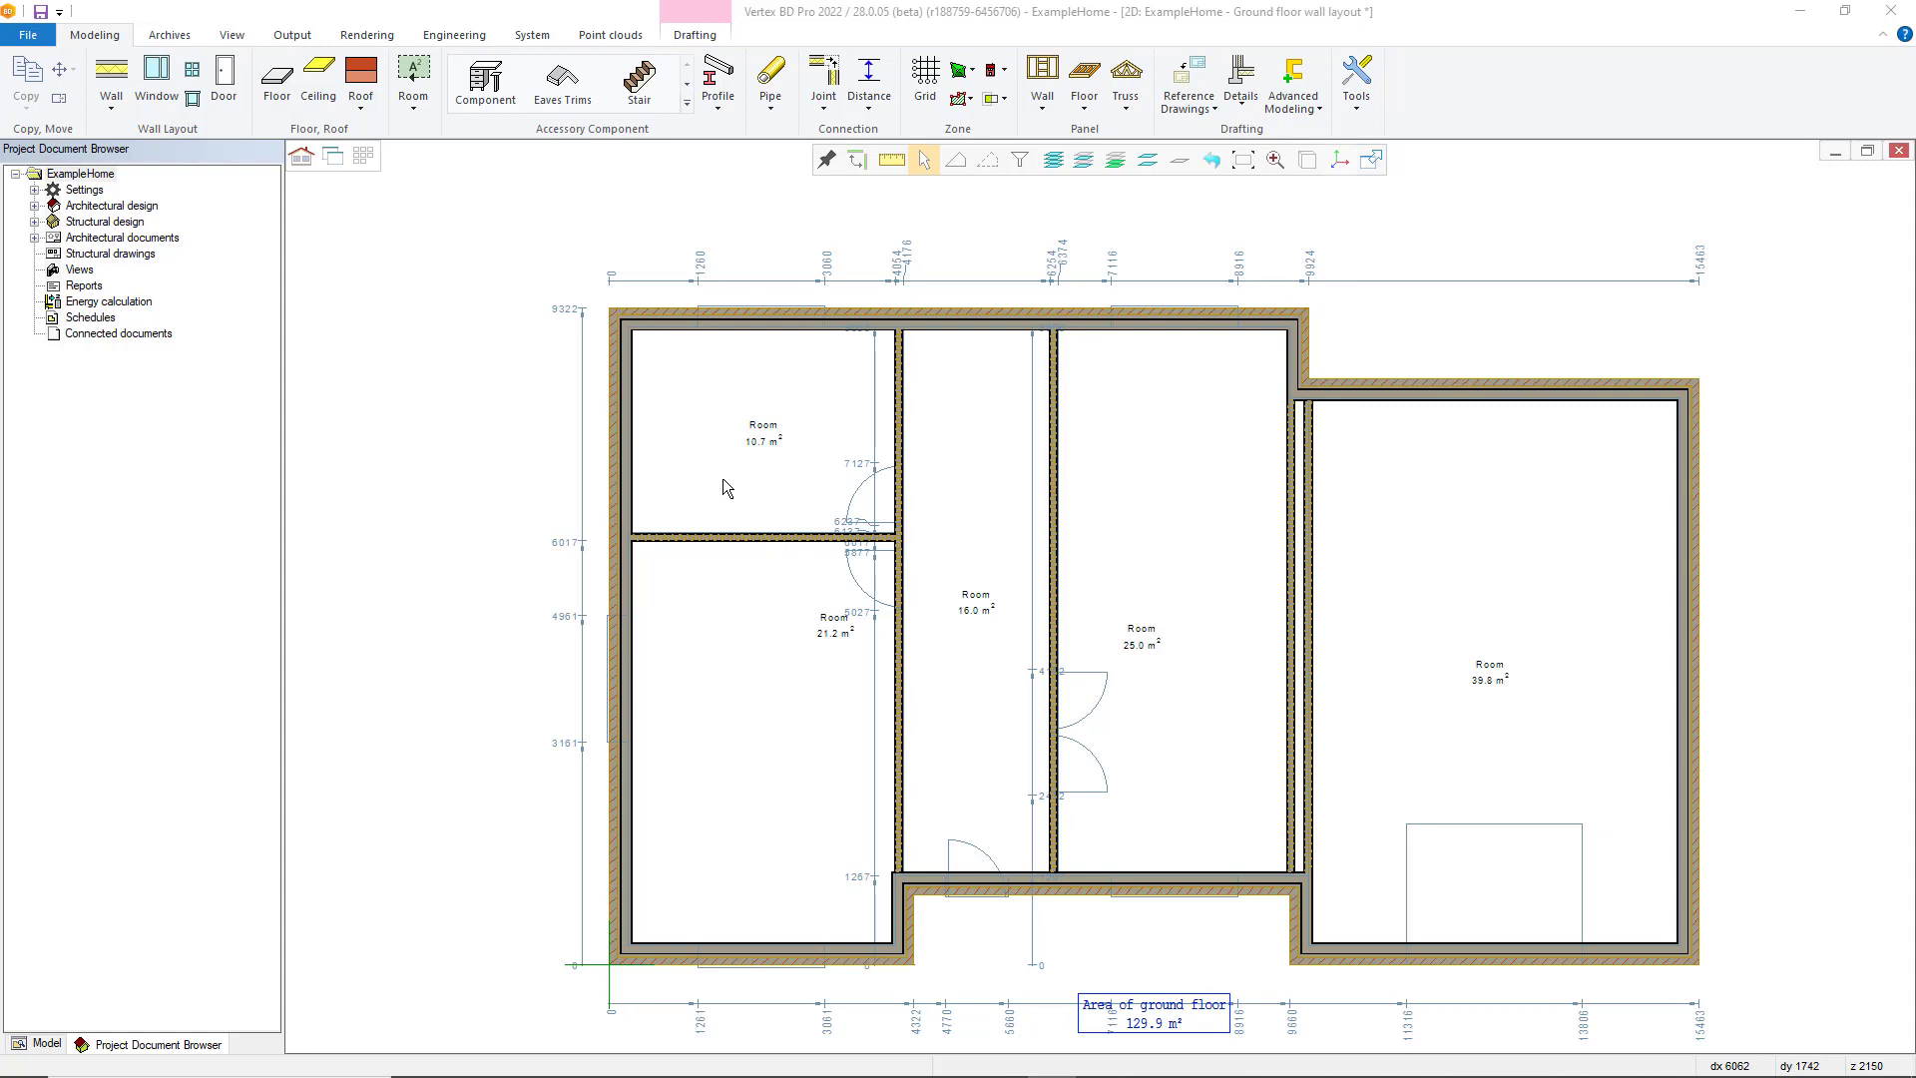
# - Open the window library to insert a window into the lower exterior wall of the 21.2 m² room
pyautogui.click(762, 950)
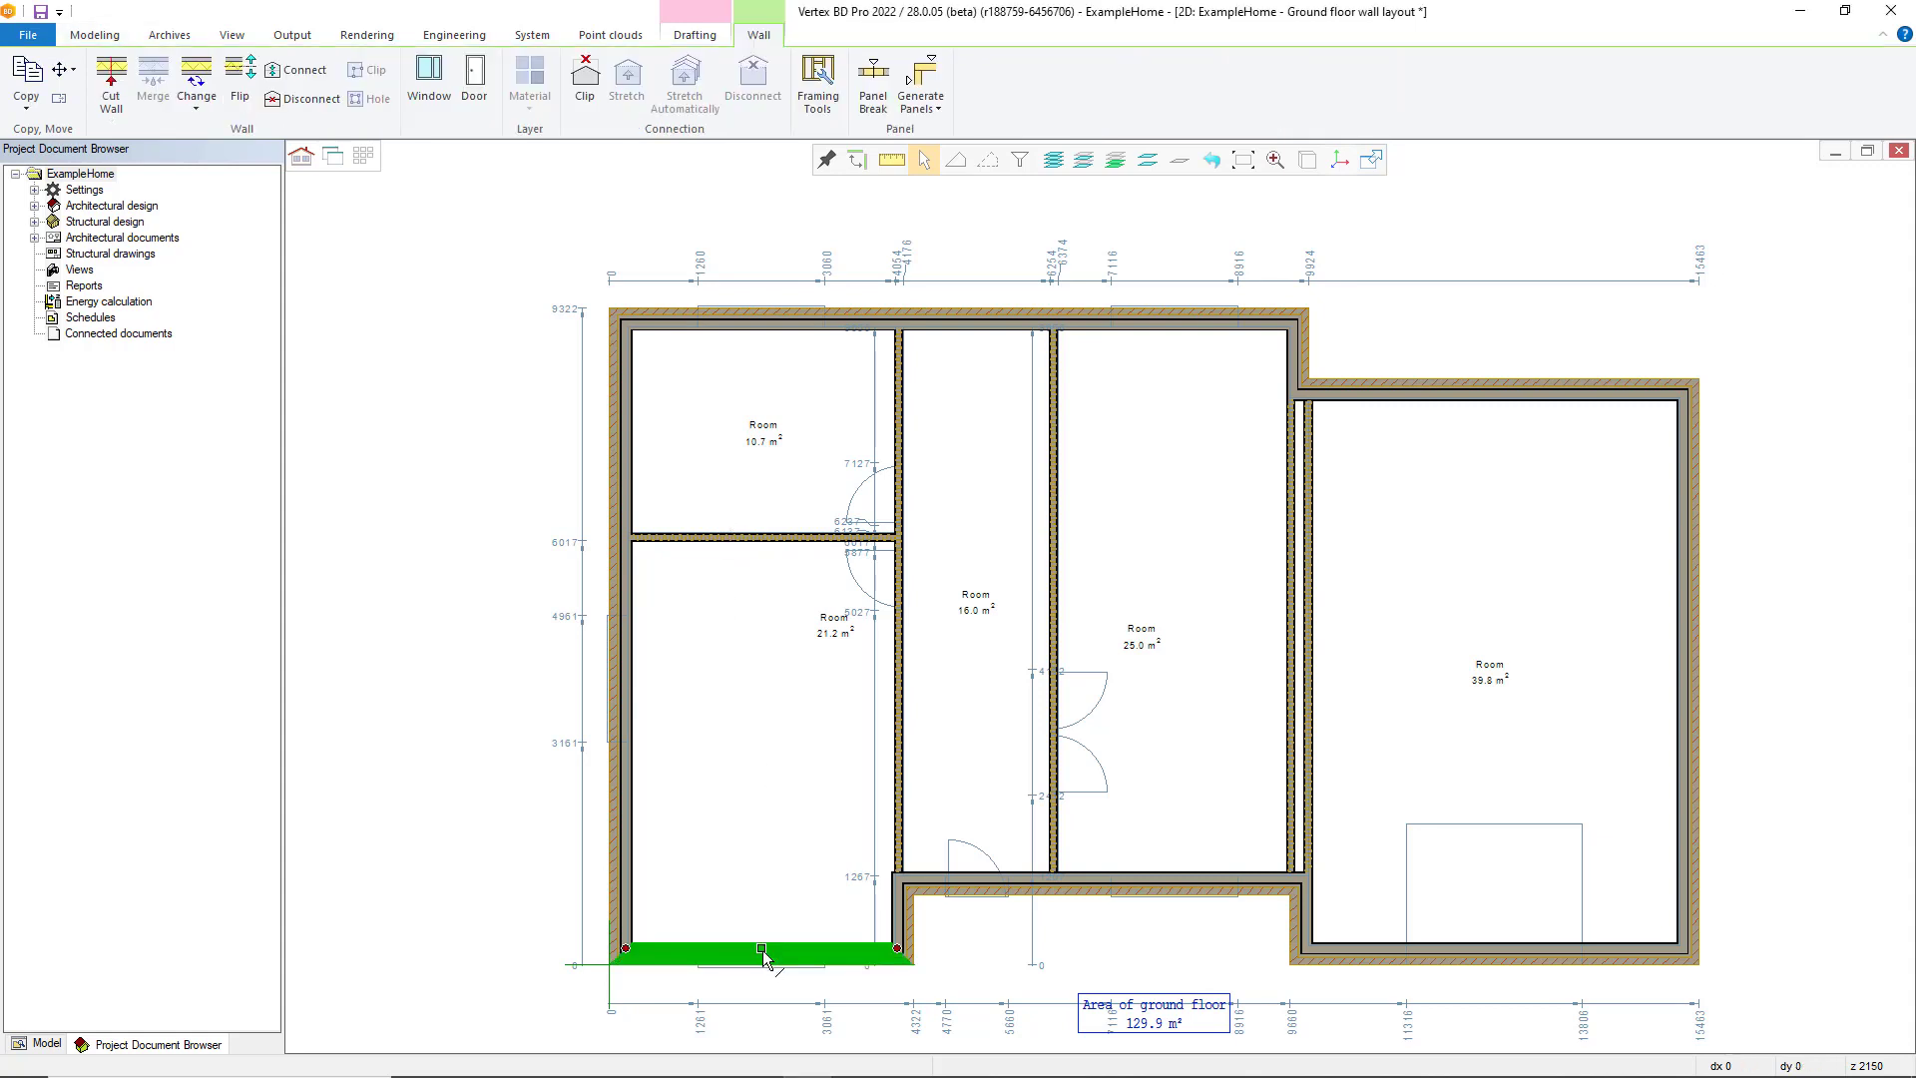
pyautogui.rightClick(727, 956)
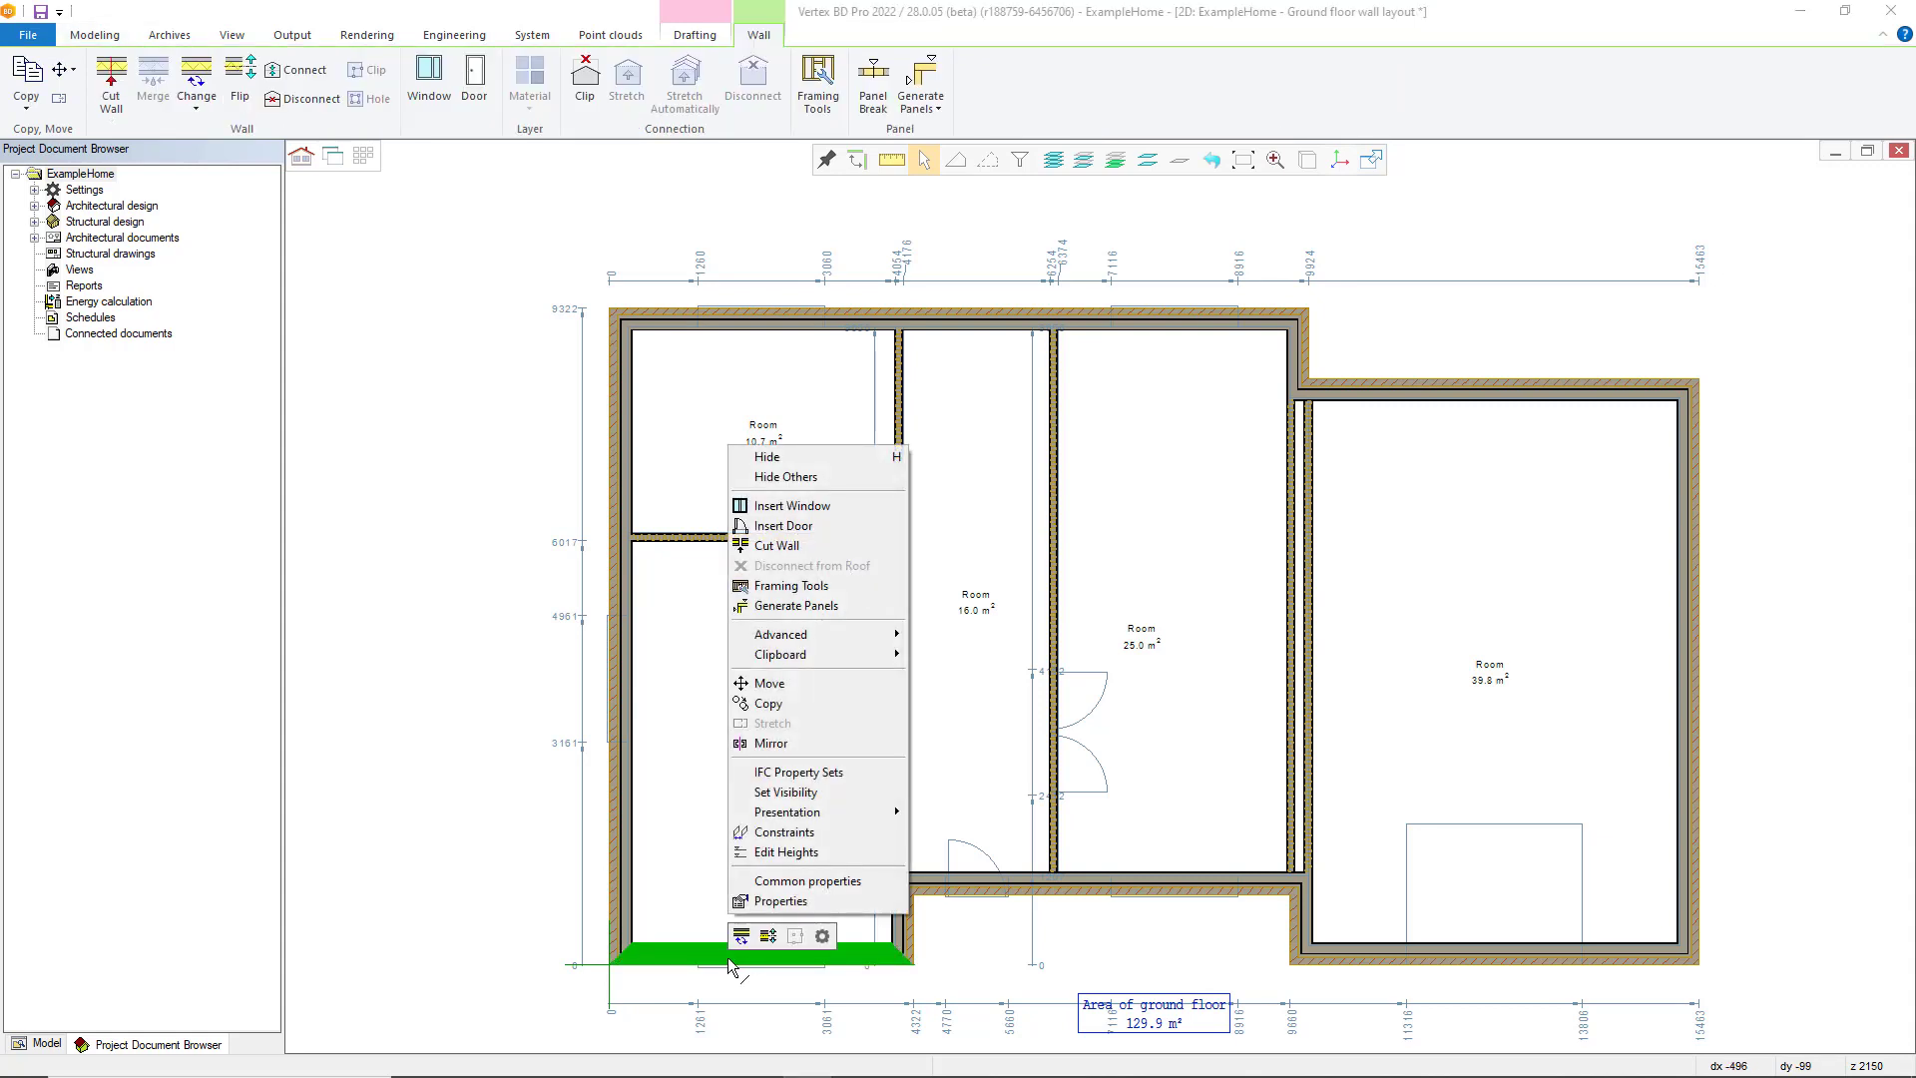
pyautogui.click(852, 505)
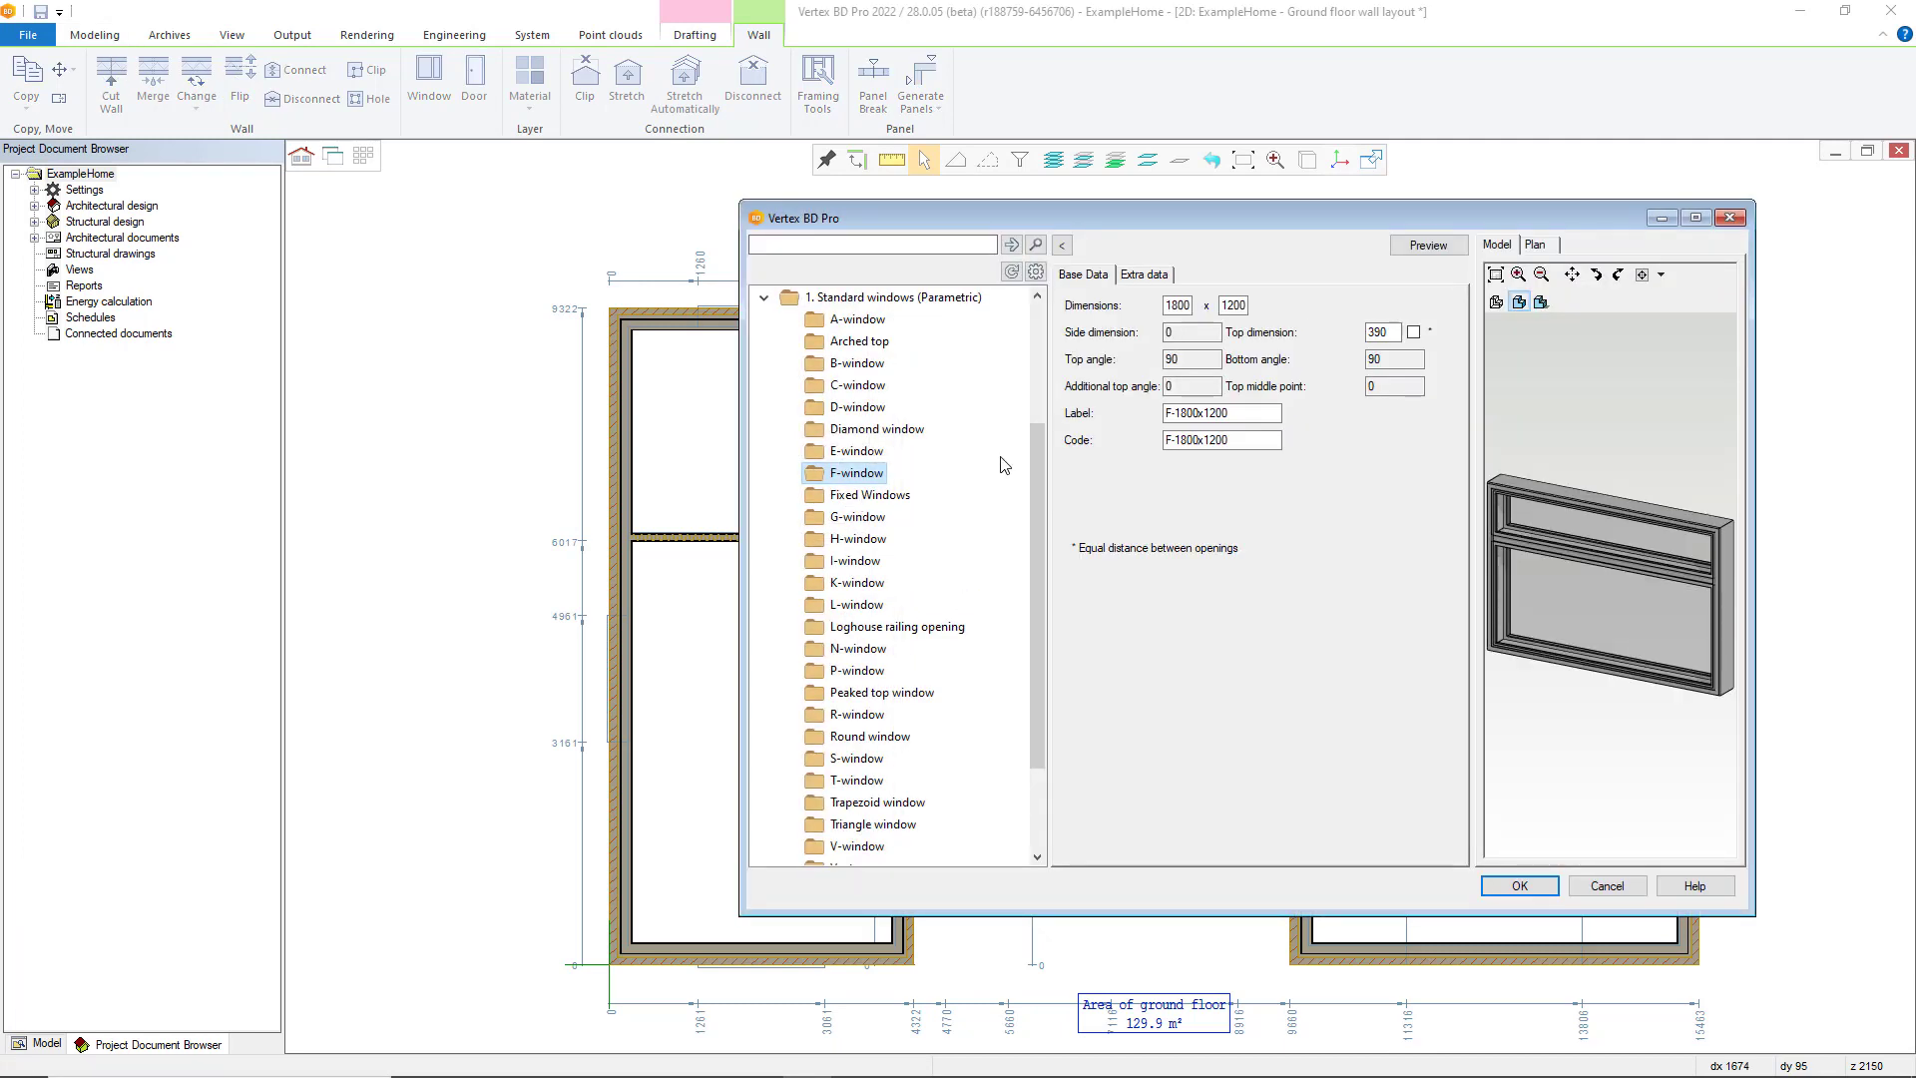
# - Browse the Standard windows, Allan Brothers Windows and Custom Windows categories of the window library
pyautogui.moveTo(1033, 476); pyautogui.dragTo(1008, 437)
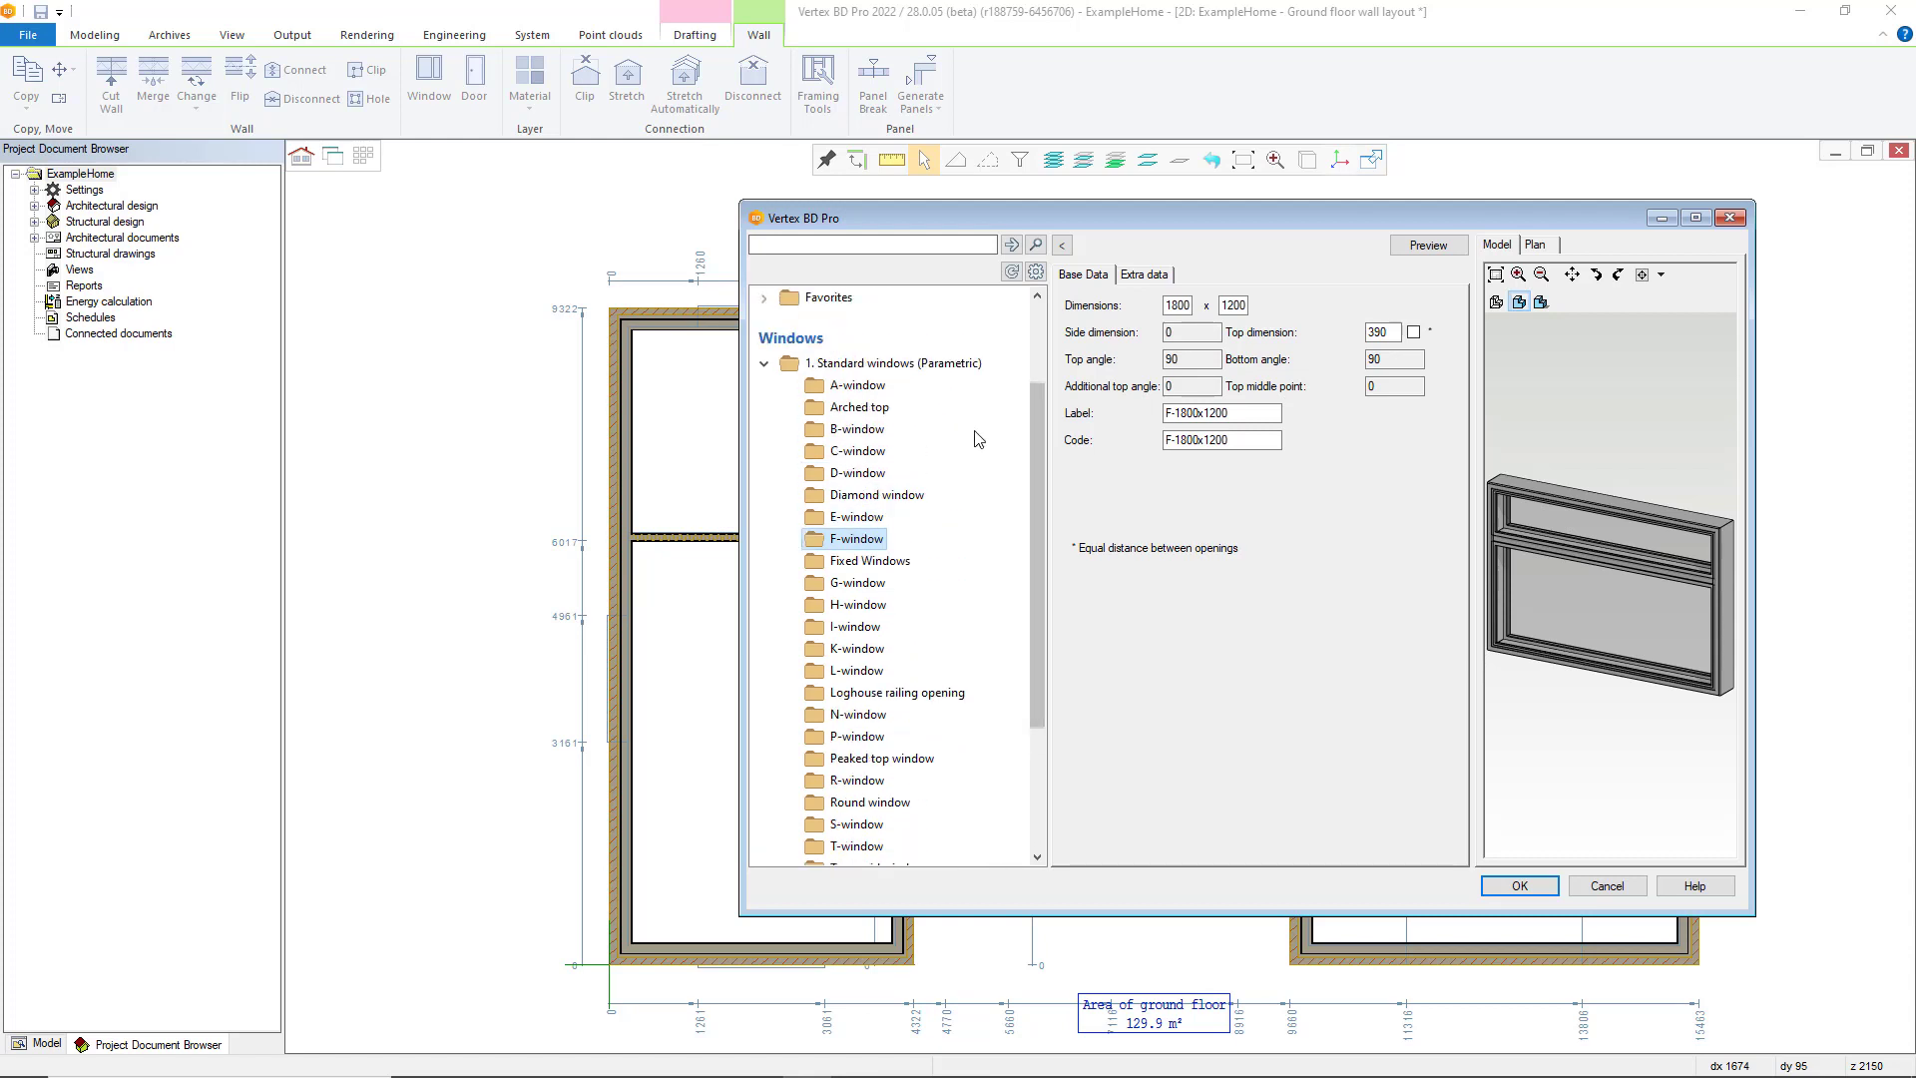
pyautogui.click(839, 539)
pyautogui.click(841, 364)
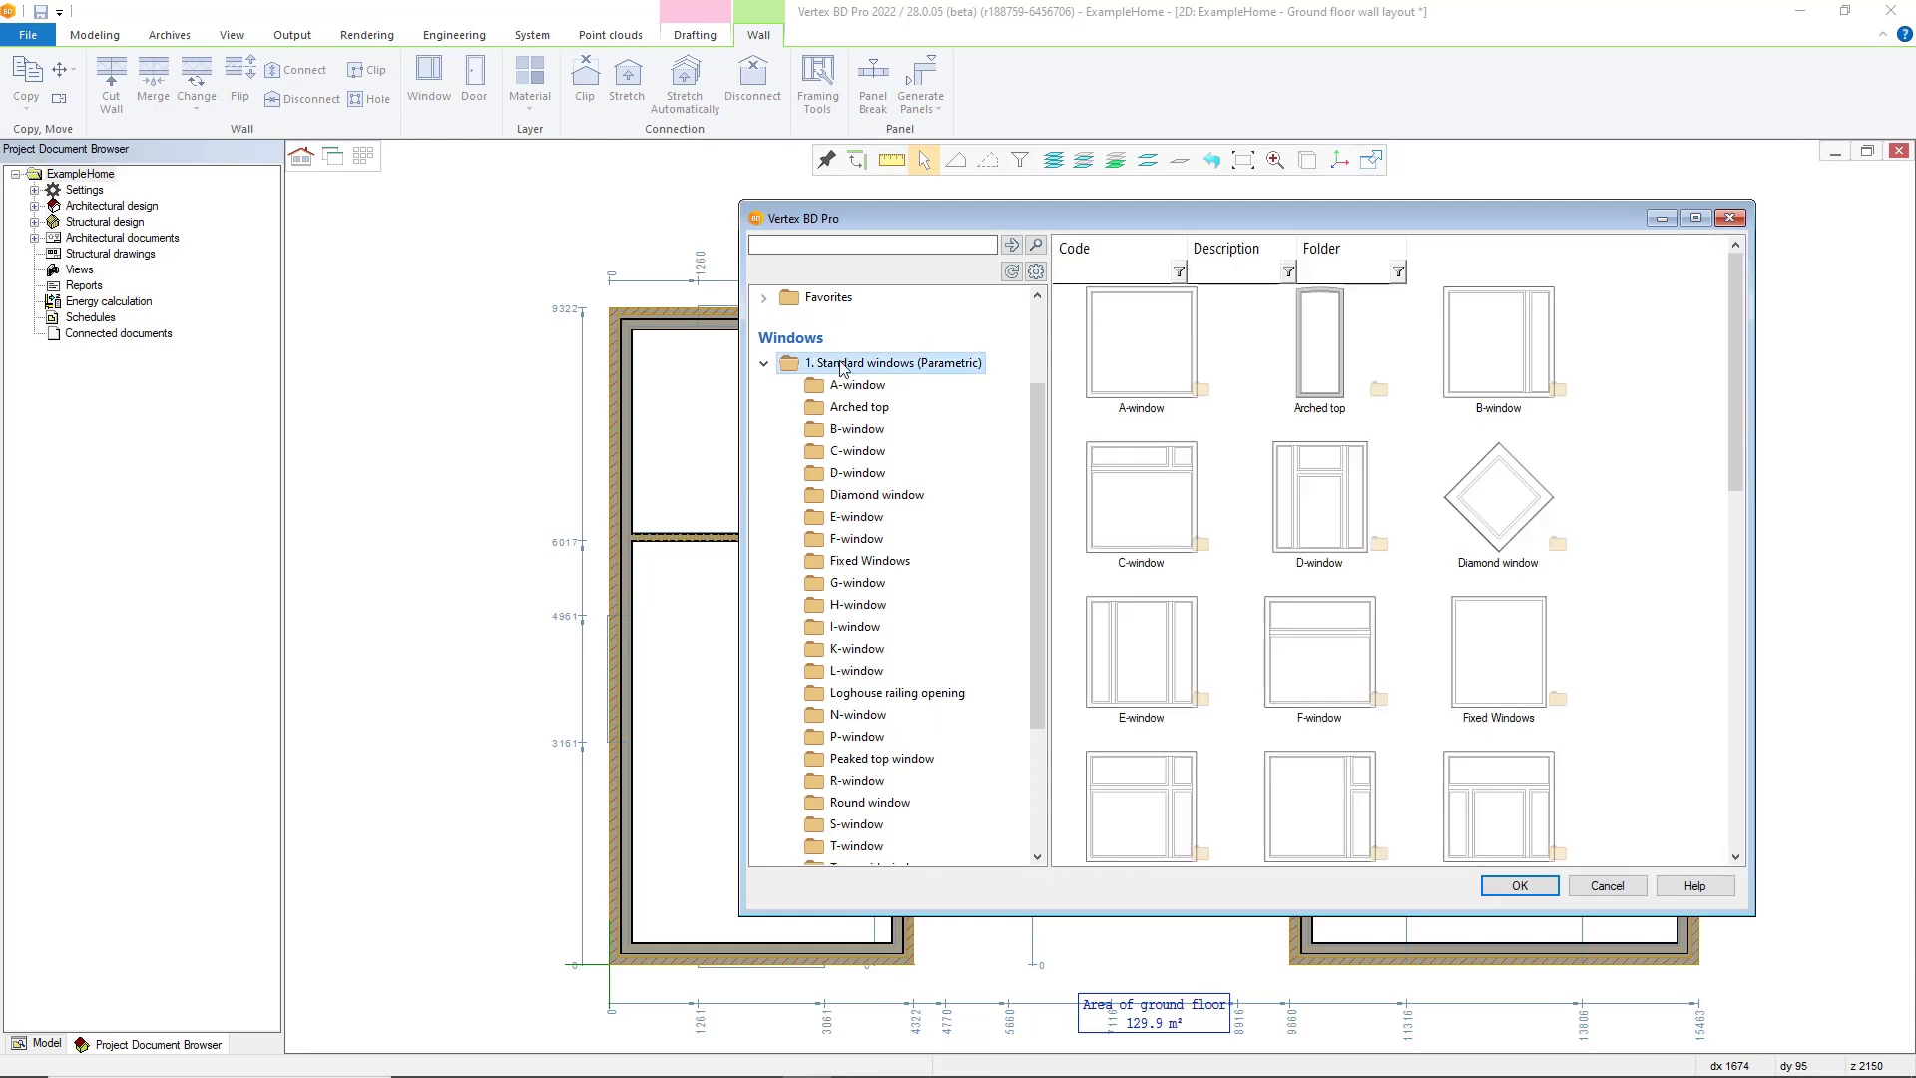
pyautogui.moveTo(1024, 454); pyautogui.dragTo(1032, 638)
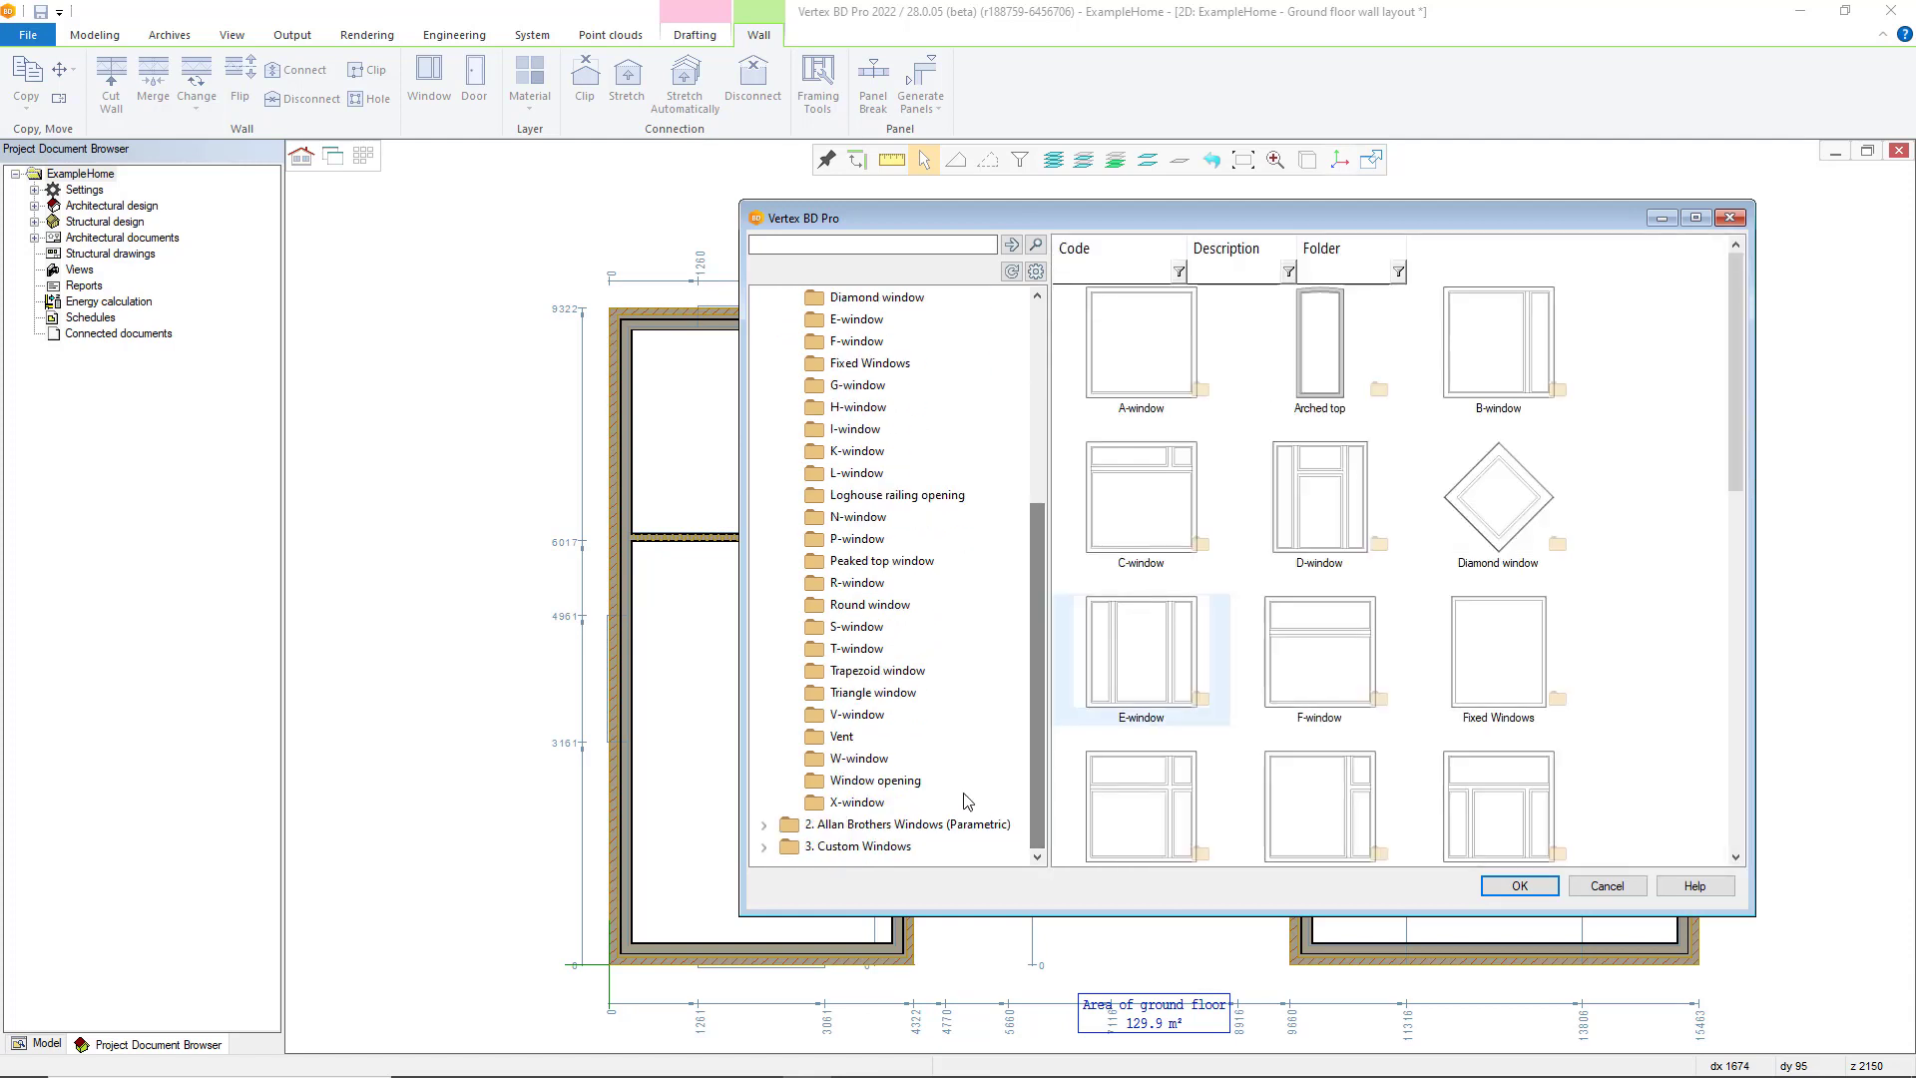
pyautogui.click(840, 823)
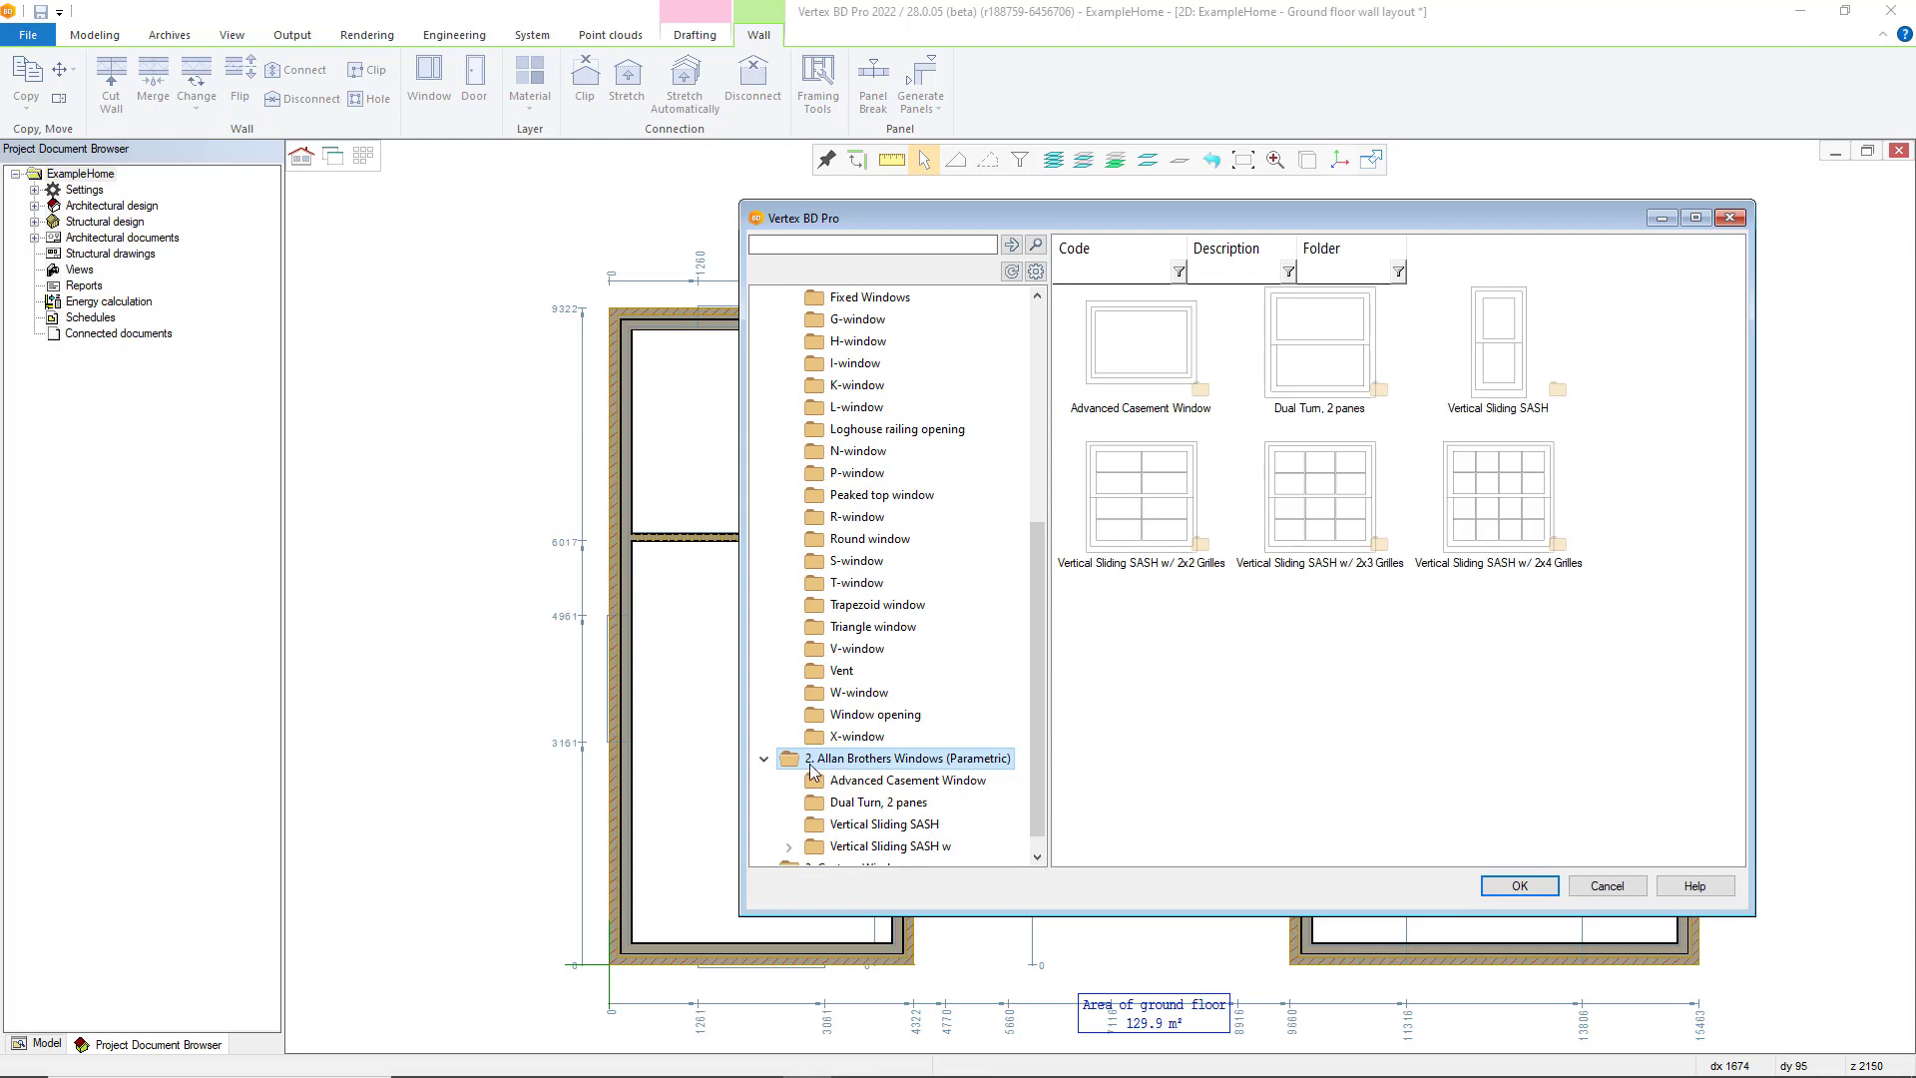
pyautogui.click(763, 758)
pyautogui.click(796, 828)
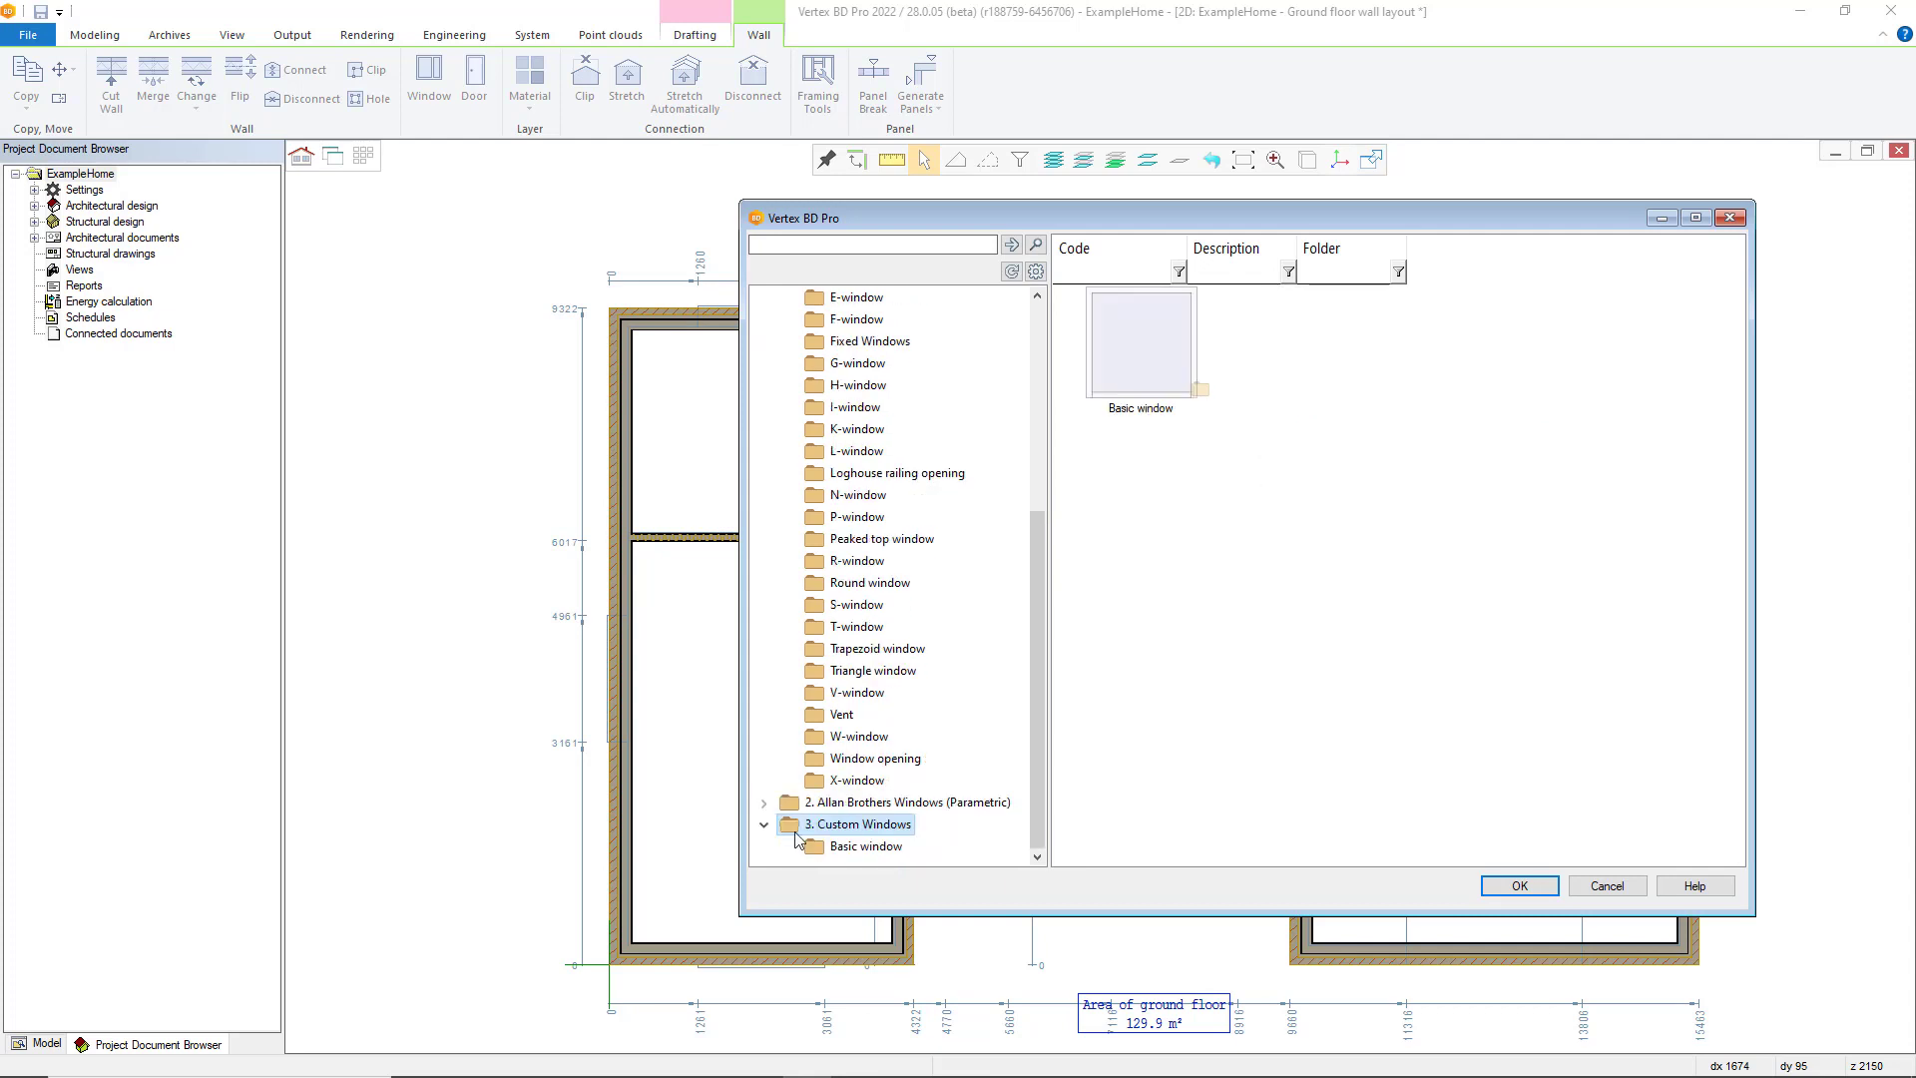
pyautogui.click(763, 824)
pyautogui.scroll(5, 916, 512)
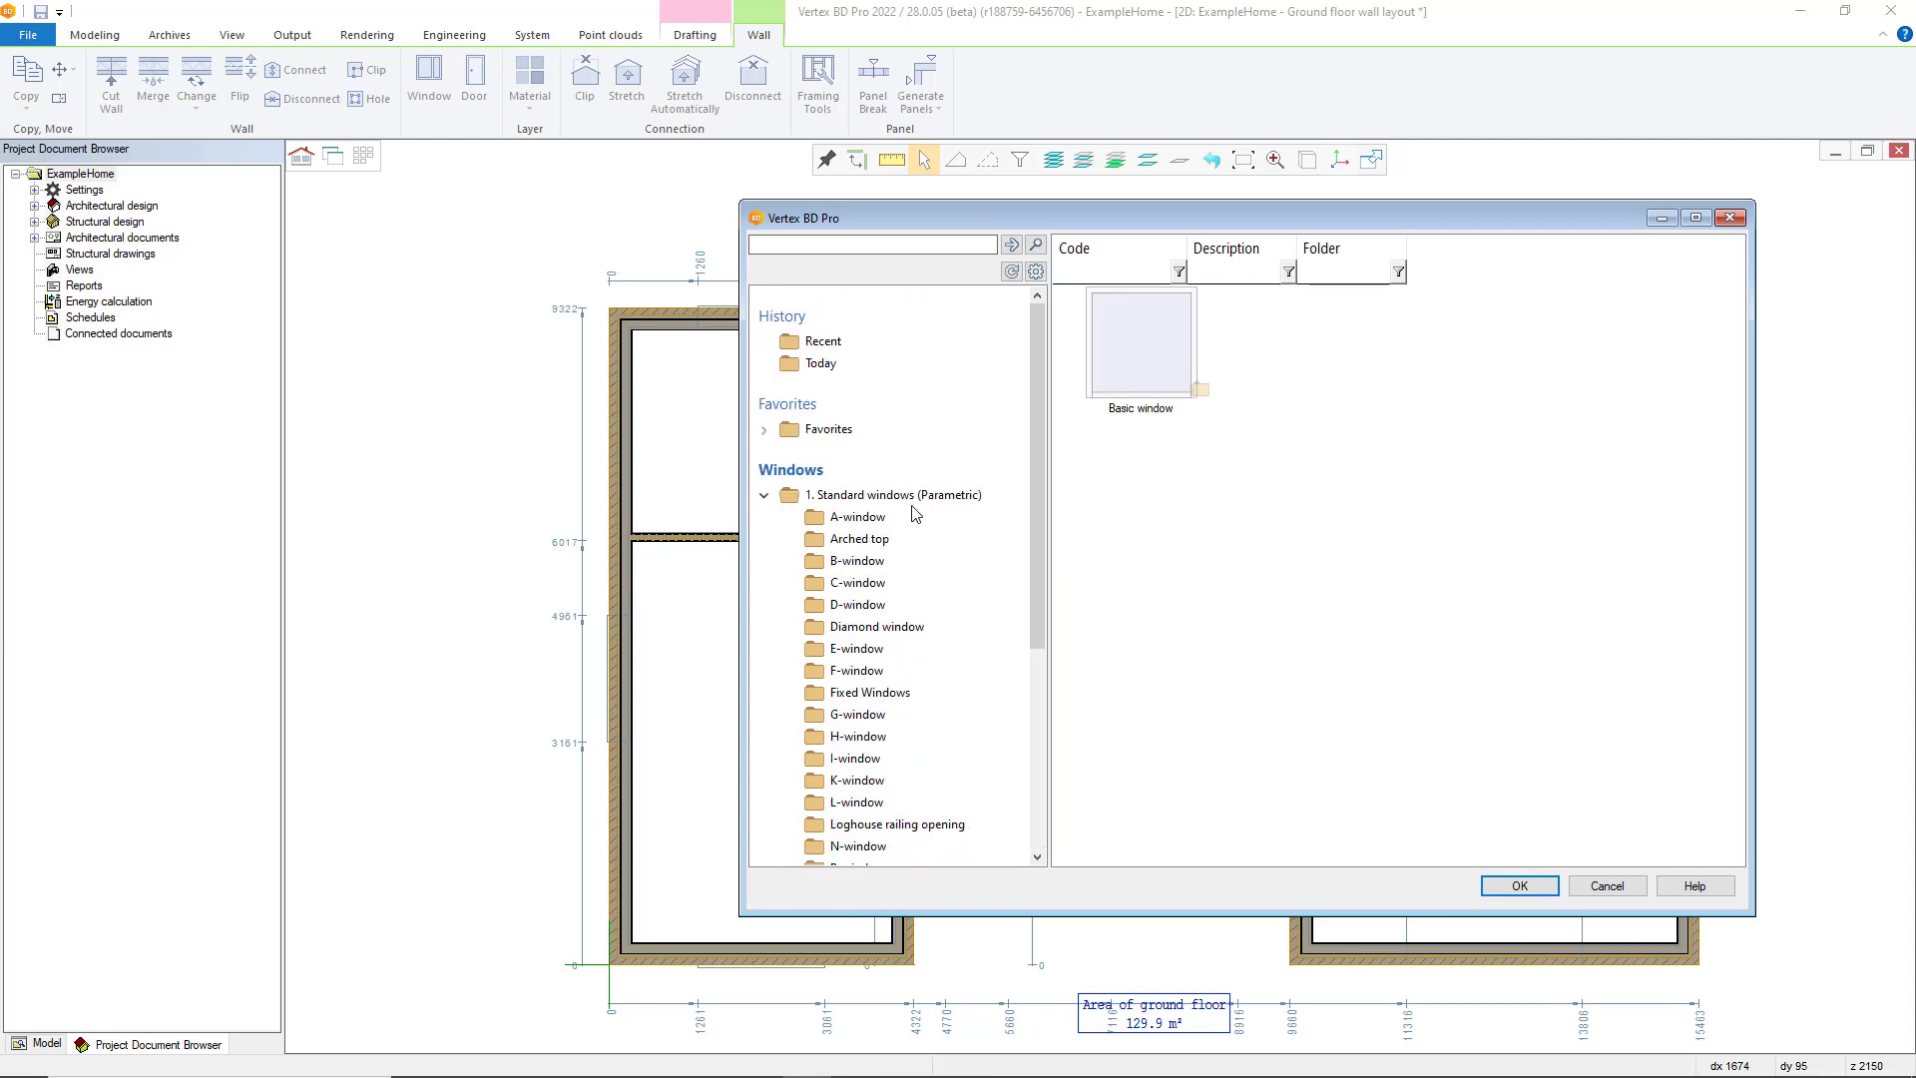
# - Choose the F-1200x1200 window from the standard F-window category and set its width to 1800
pyautogui.click(845, 498)
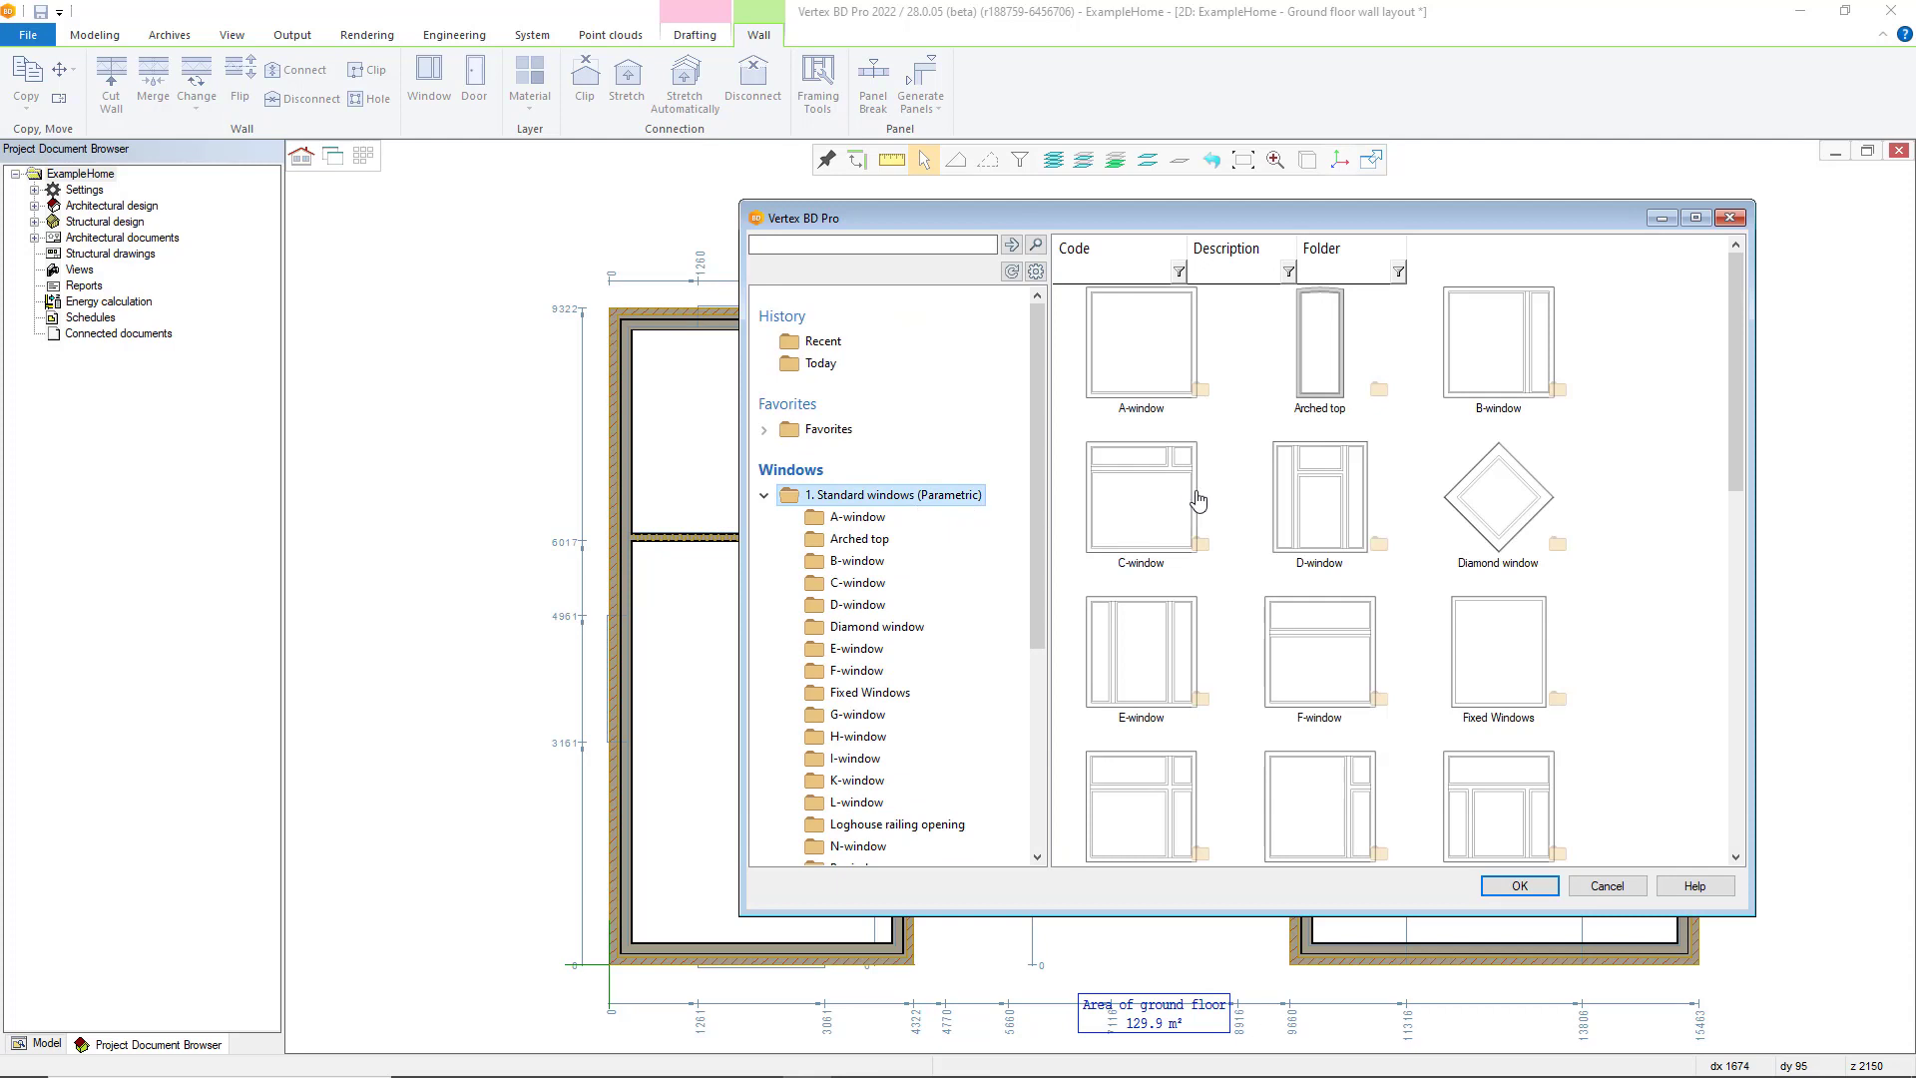
pyautogui.doubleClick(1330, 701)
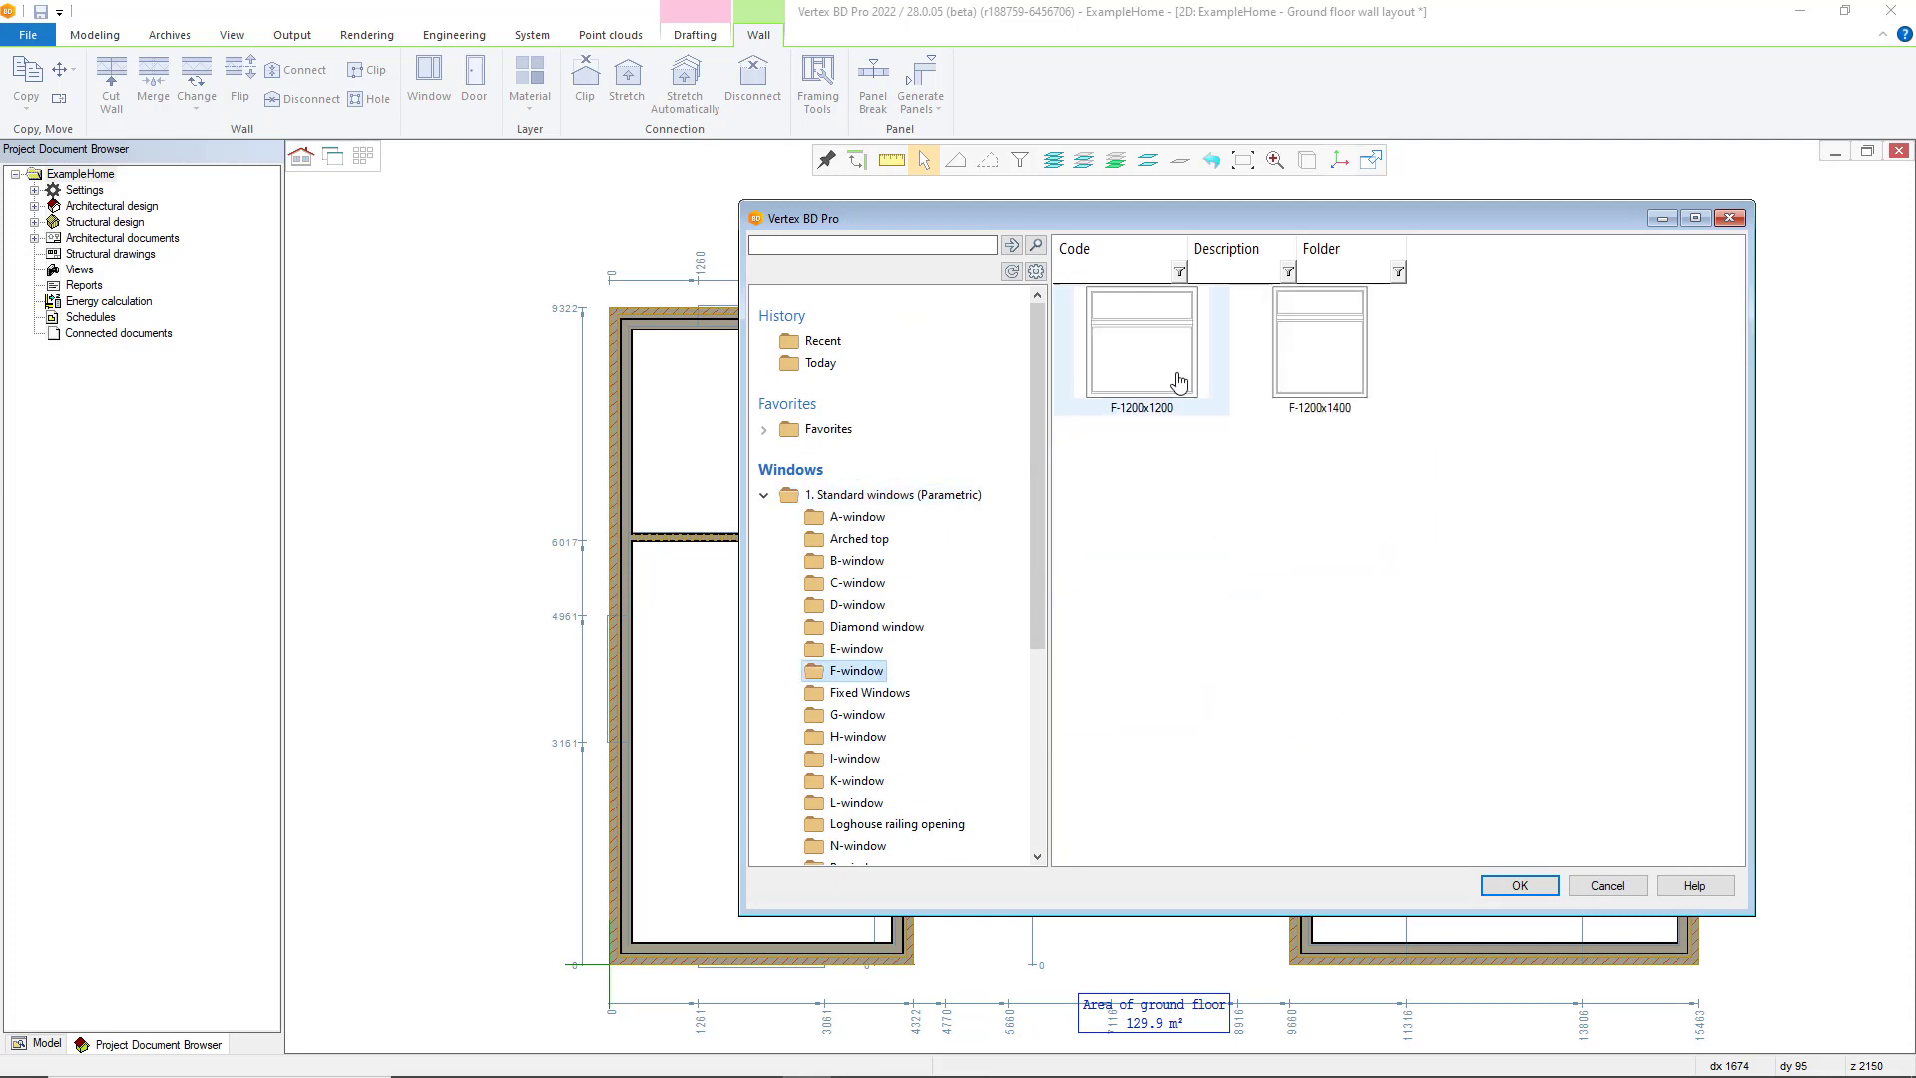
pyautogui.moveTo(1130, 415)
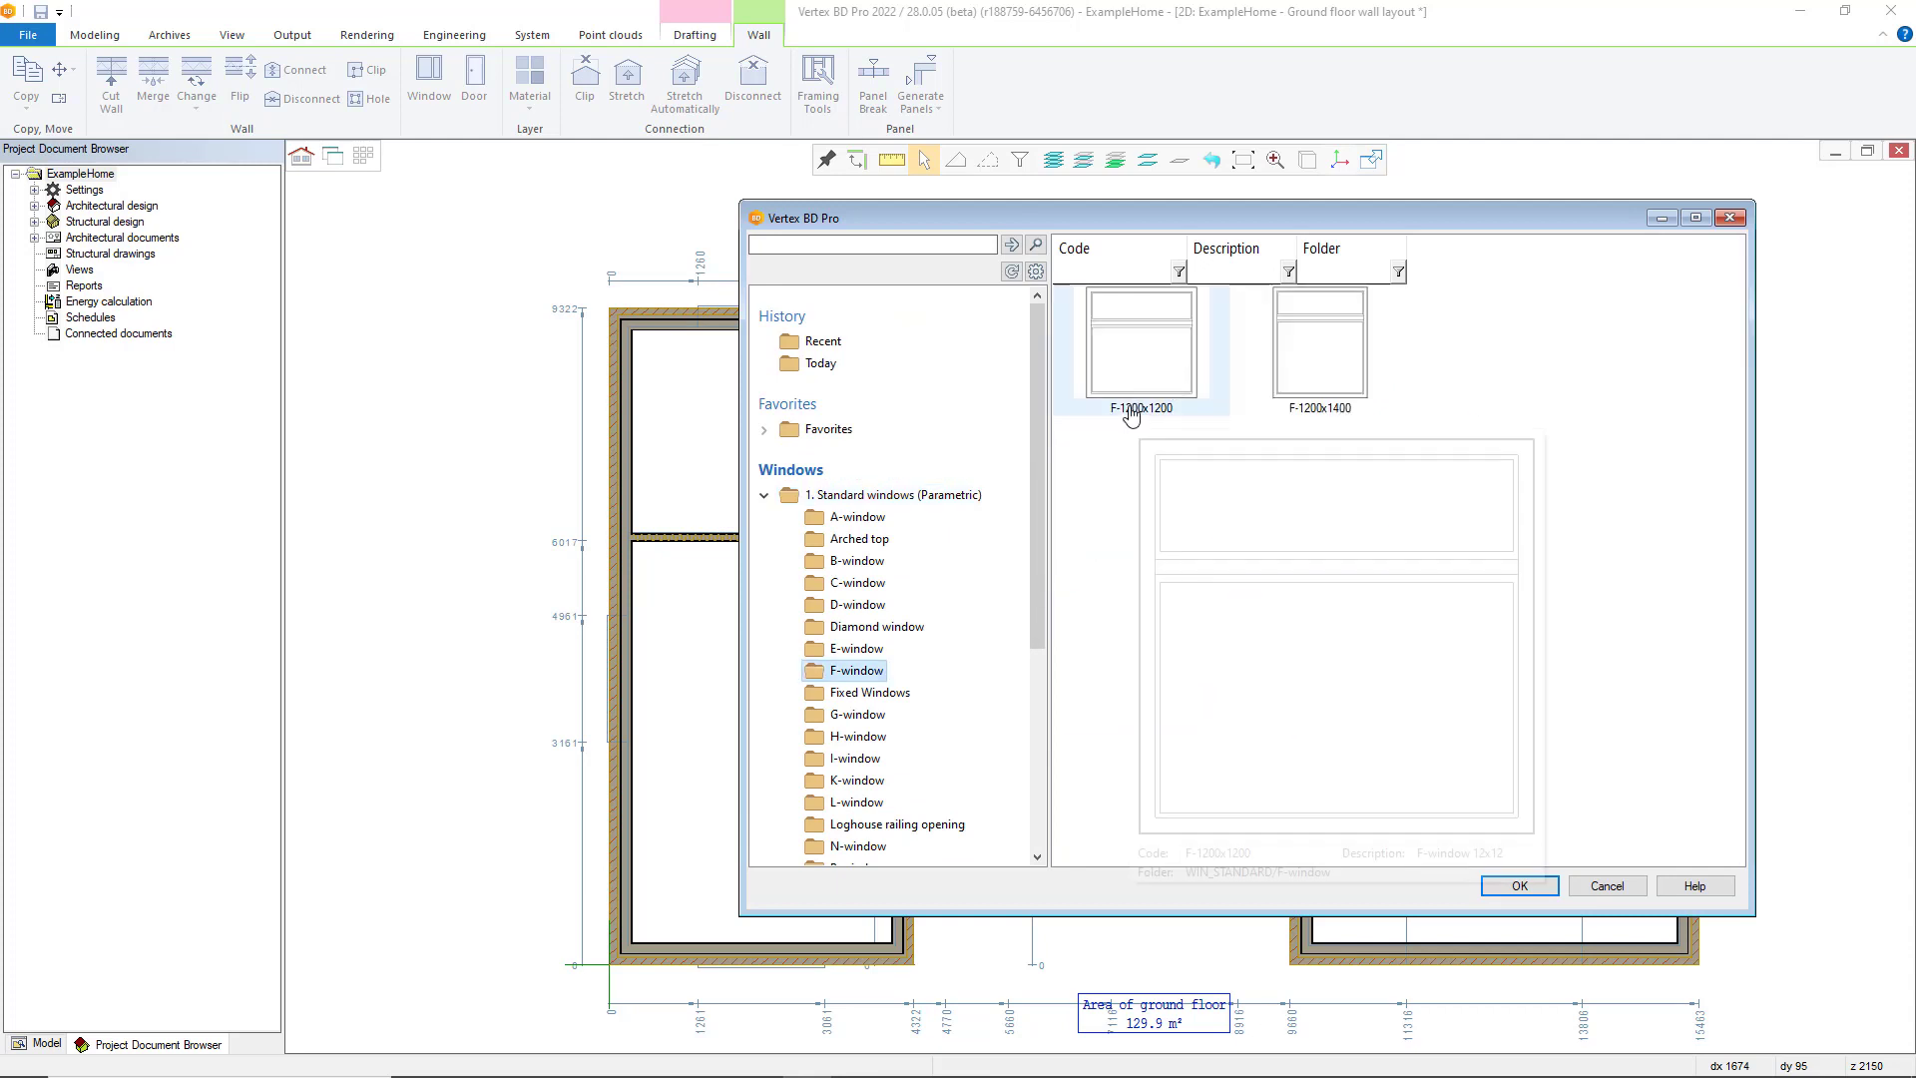
pyautogui.doubleClick(1139, 403)
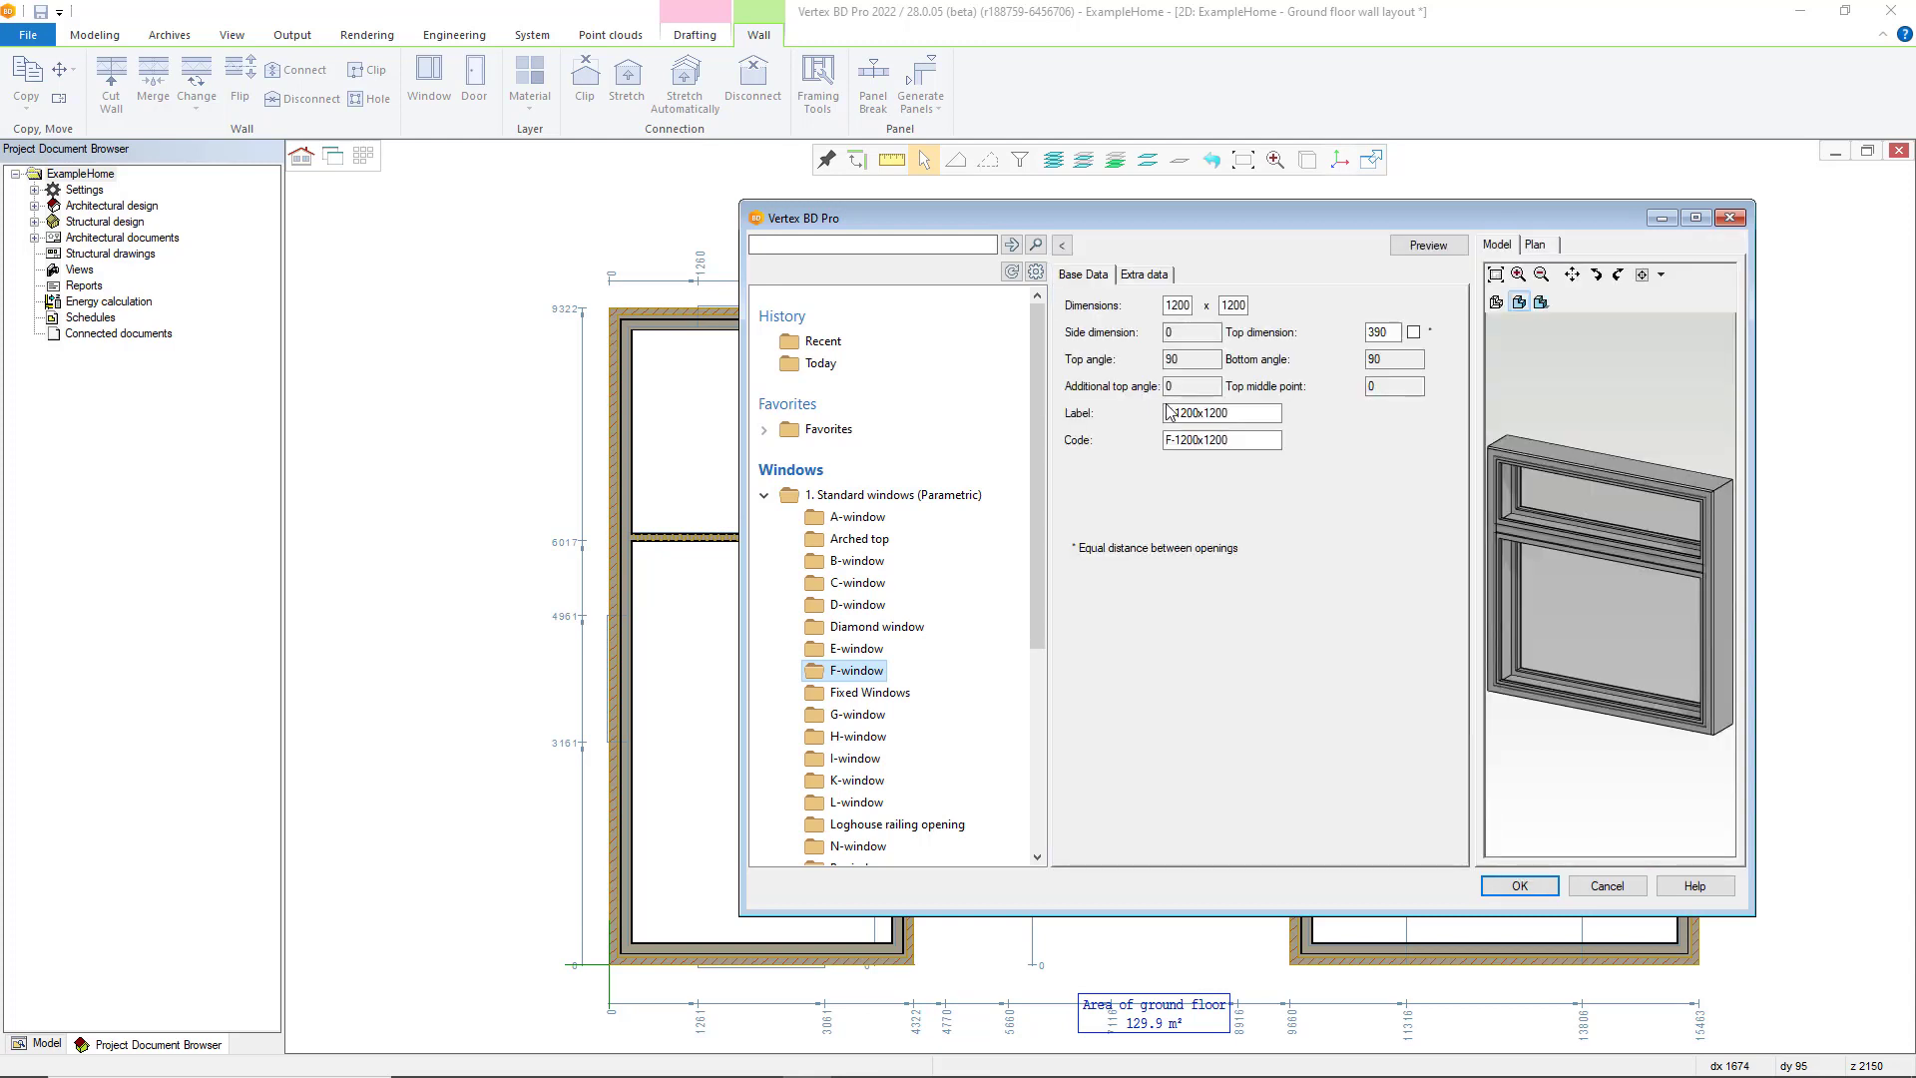
pyautogui.doubleClick(1180, 309)
pyautogui.write('1800')
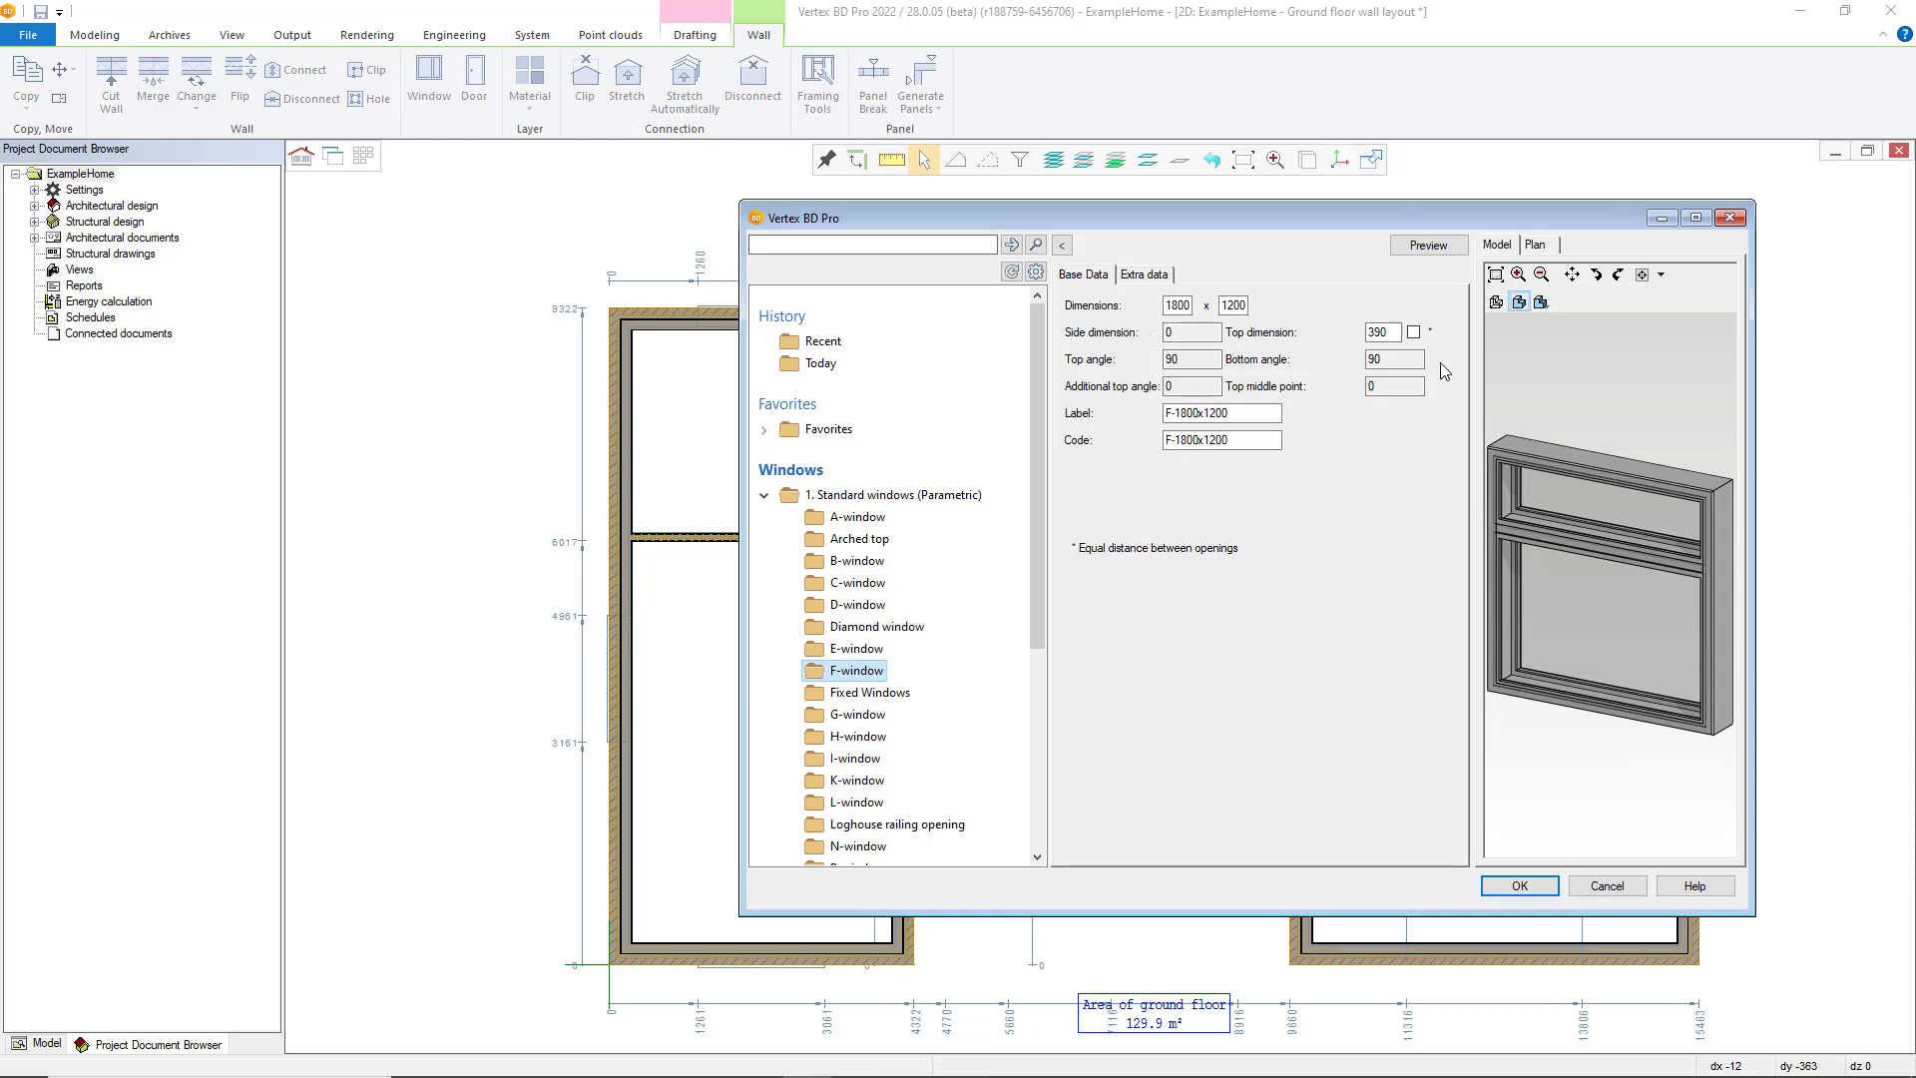
# - Check the window's extra data, accept its properties and place it at the 1261 mark in the lower wall
pyautogui.click(1144, 275)
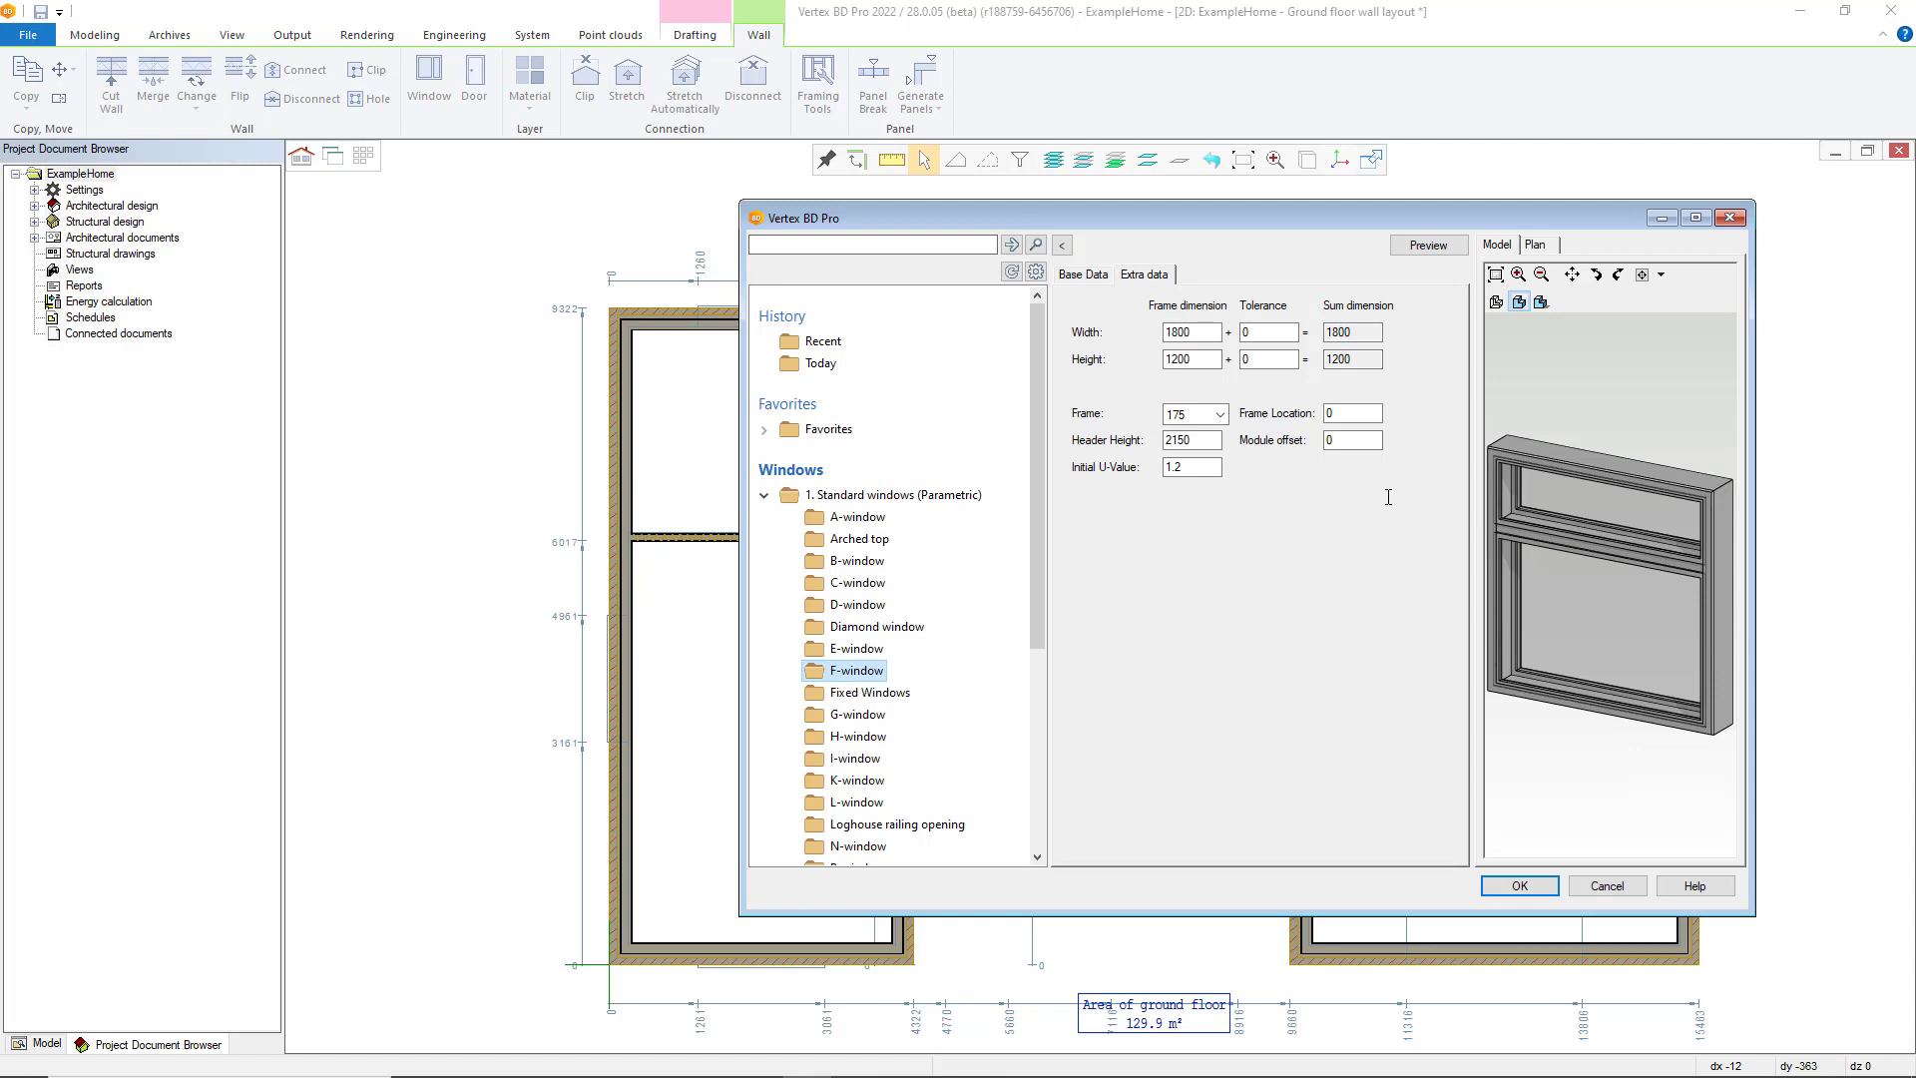
pyautogui.click(1066, 276)
pyautogui.click(1523, 886)
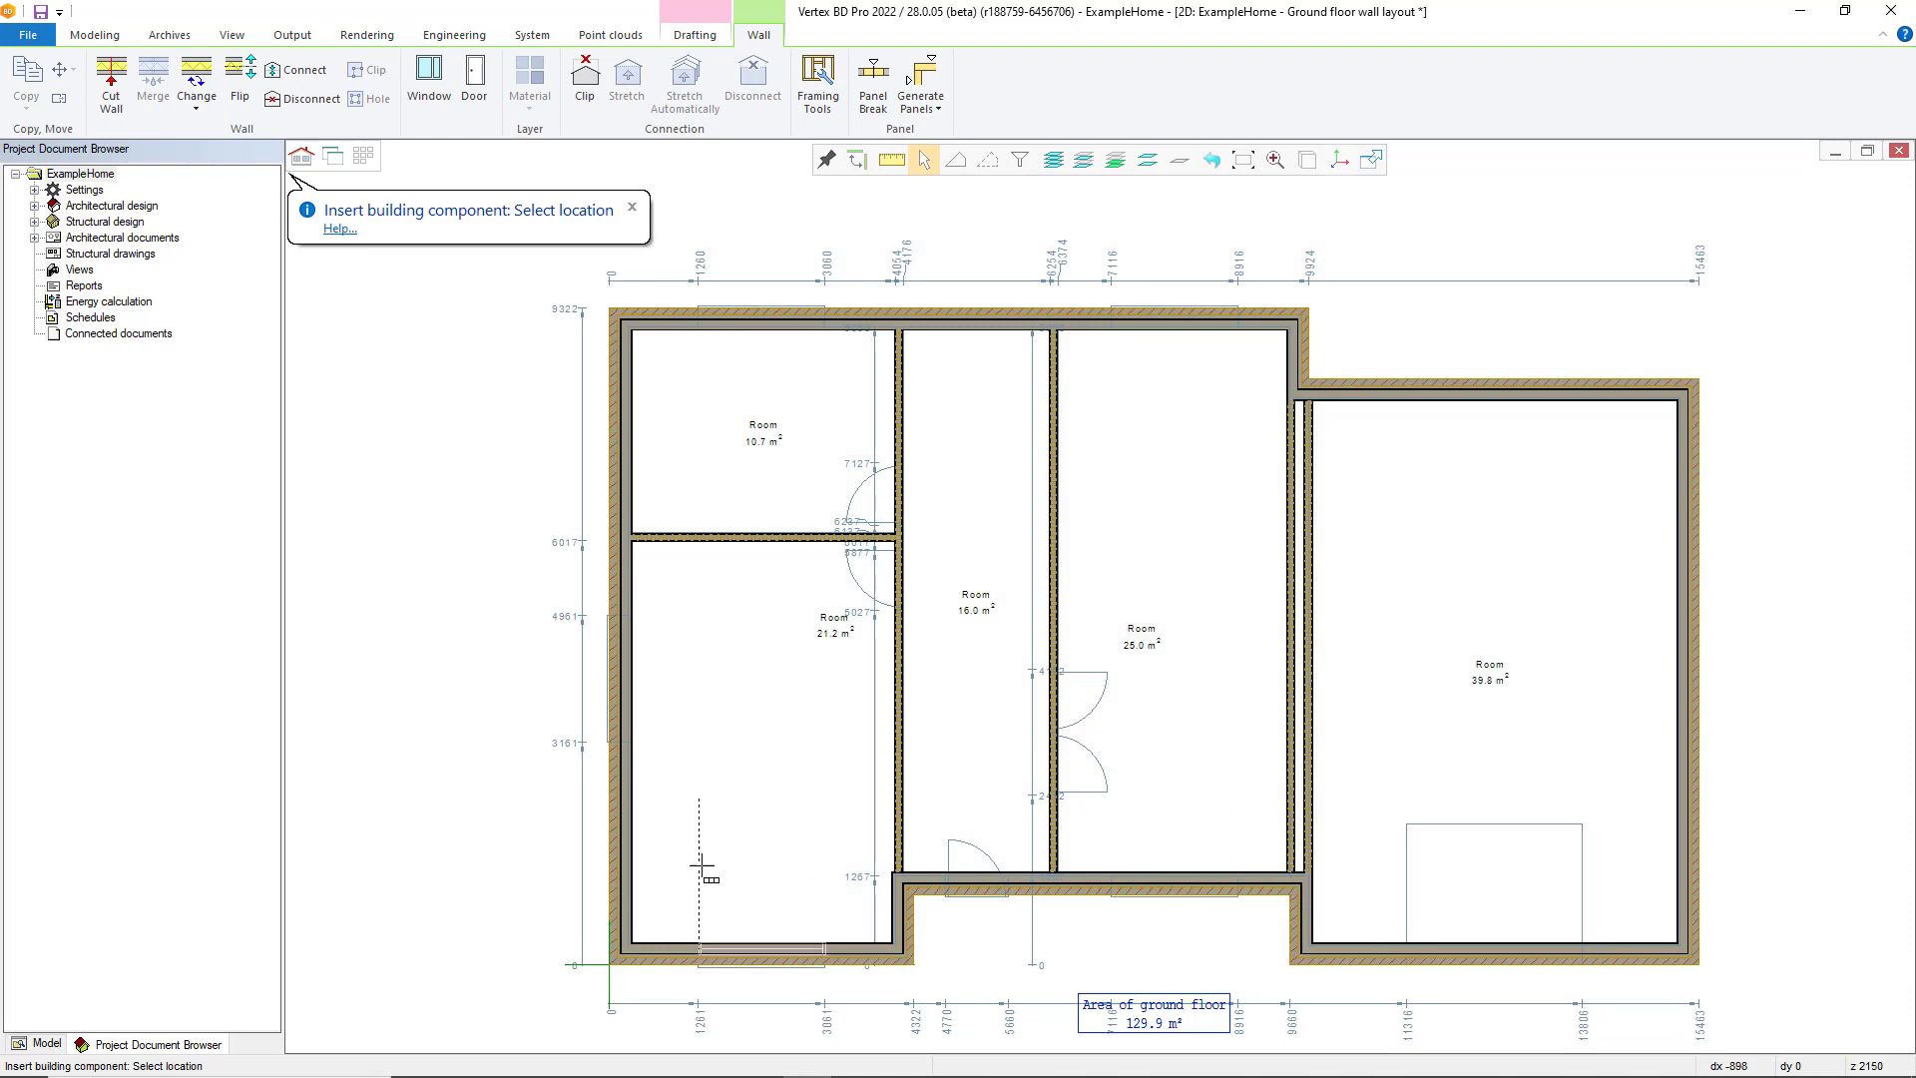
pyautogui.click(701, 985)
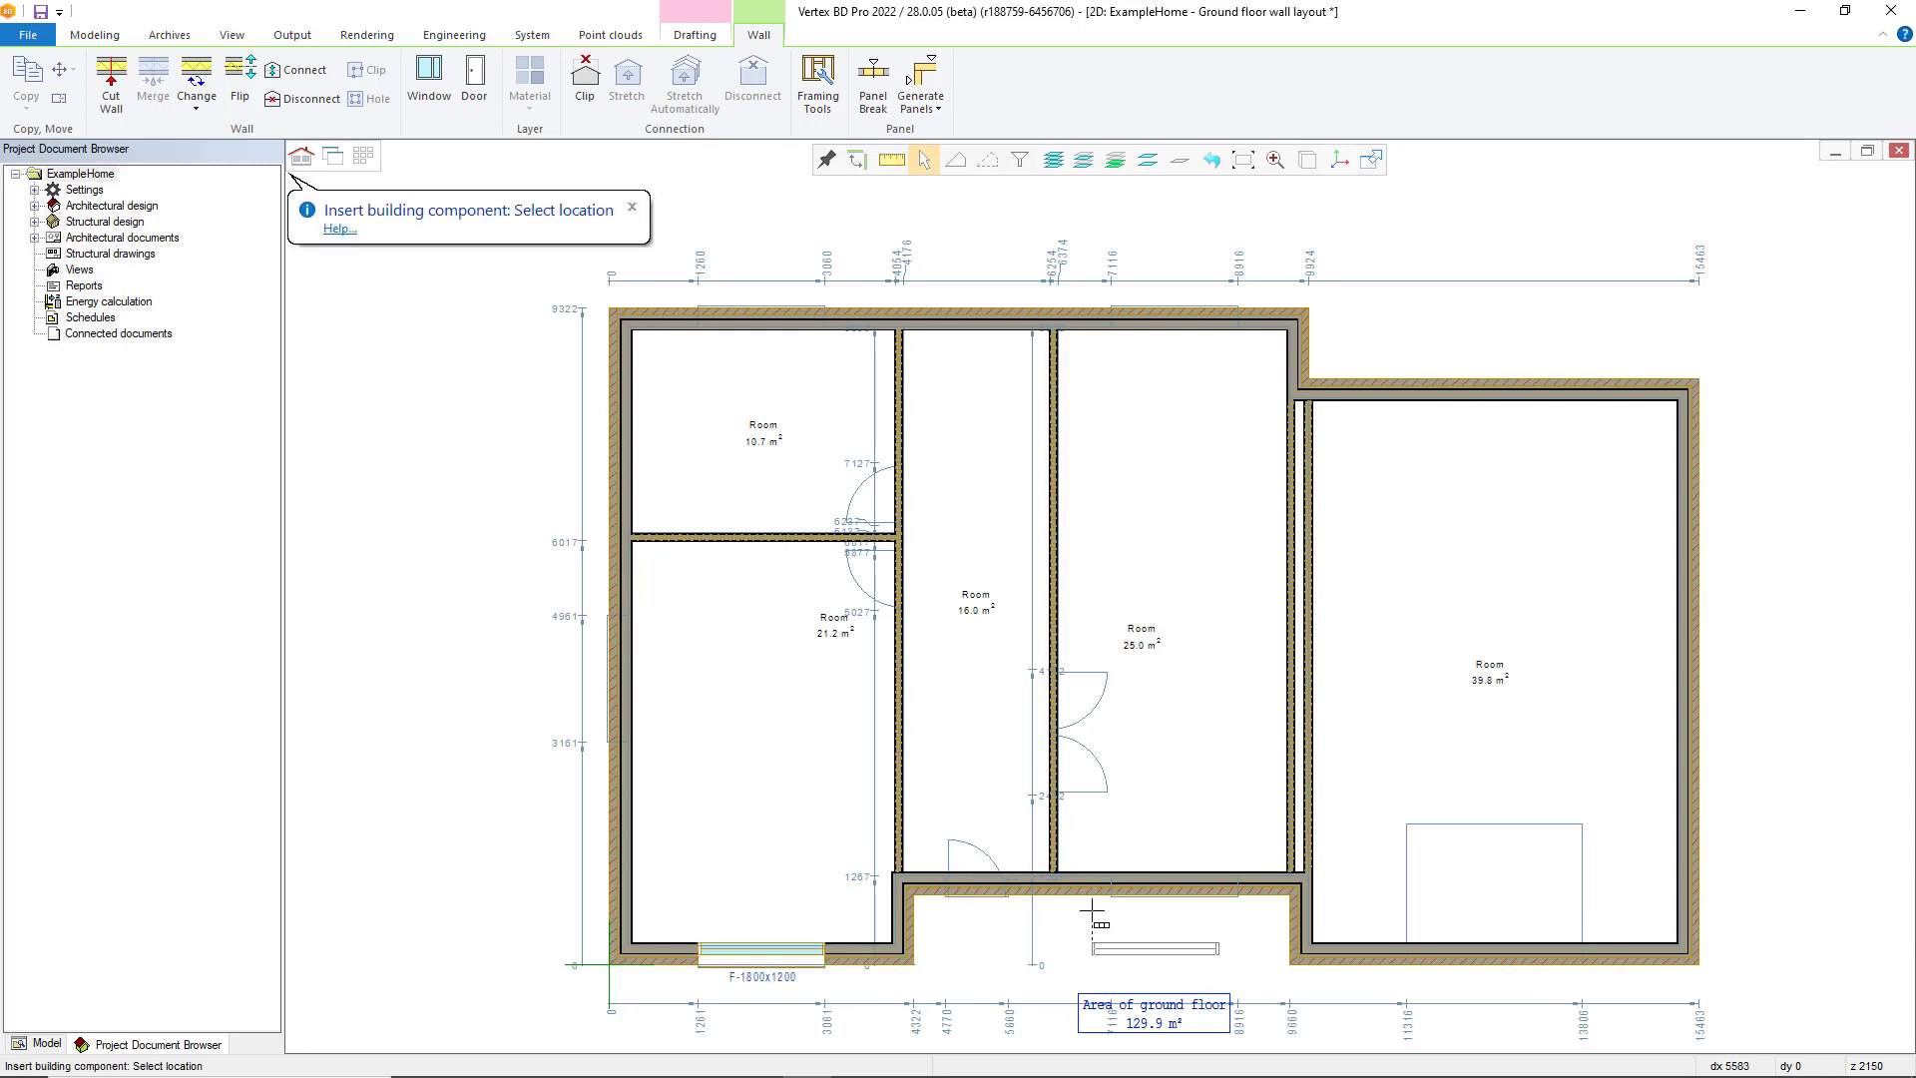
# - Try to set the window's locating height by picking a point on the exterior wall in the 3D model
pyautogui.rightClick(1049, 946)
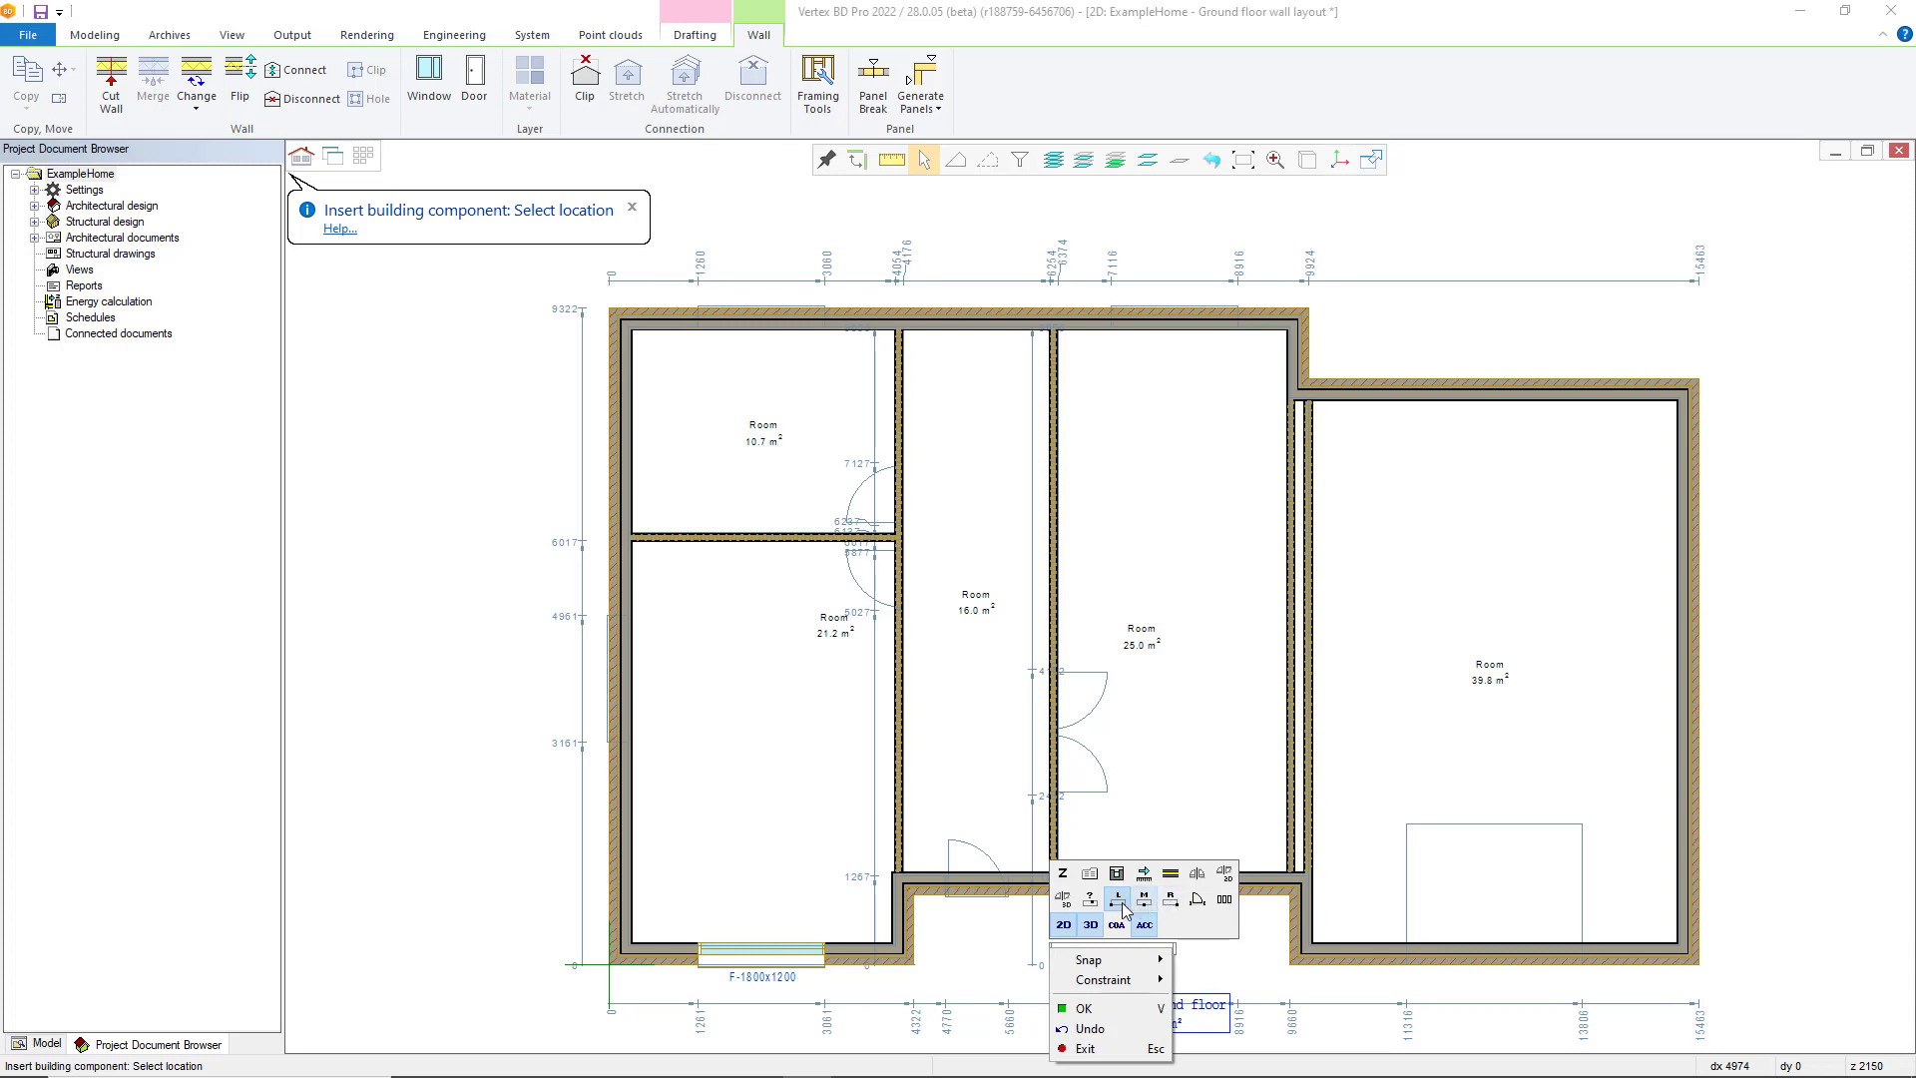
pyautogui.click(1197, 960)
pyautogui.rightClick(1074, 845)
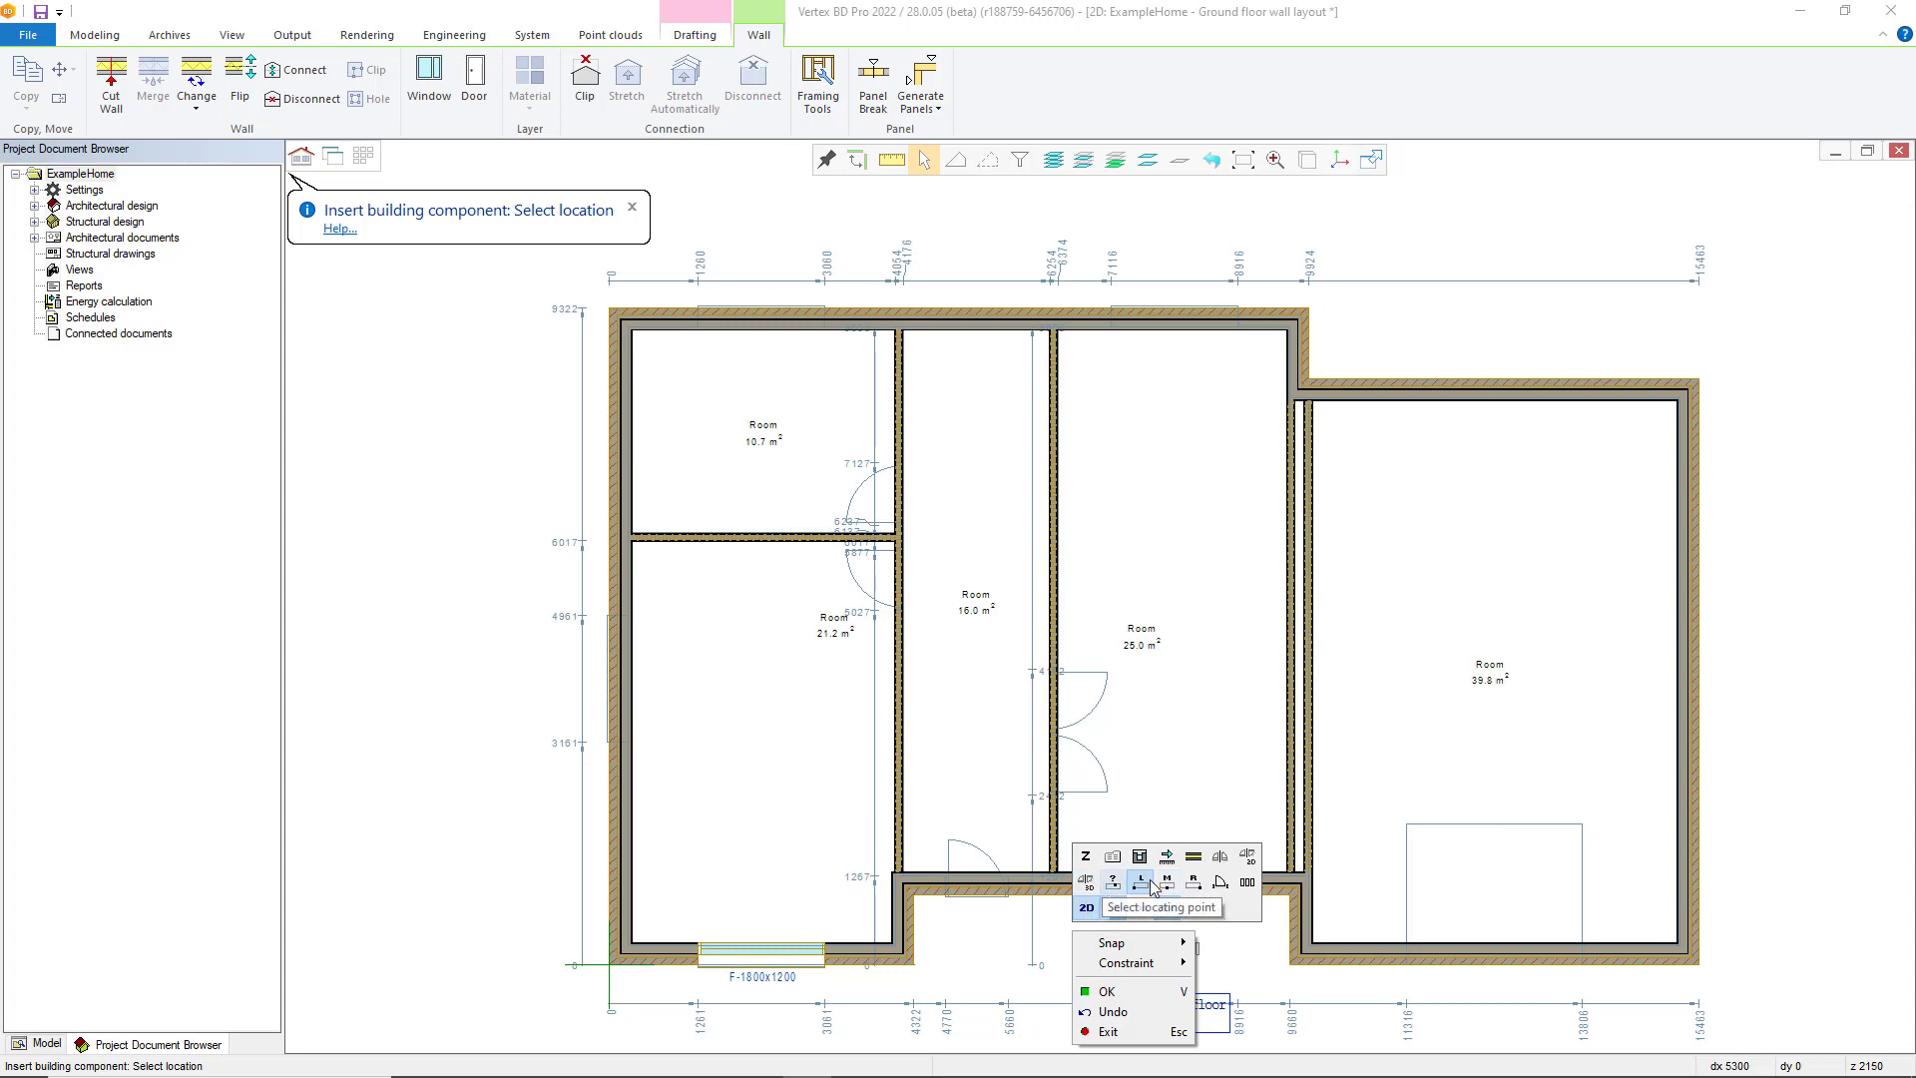
pyautogui.click(1085, 855)
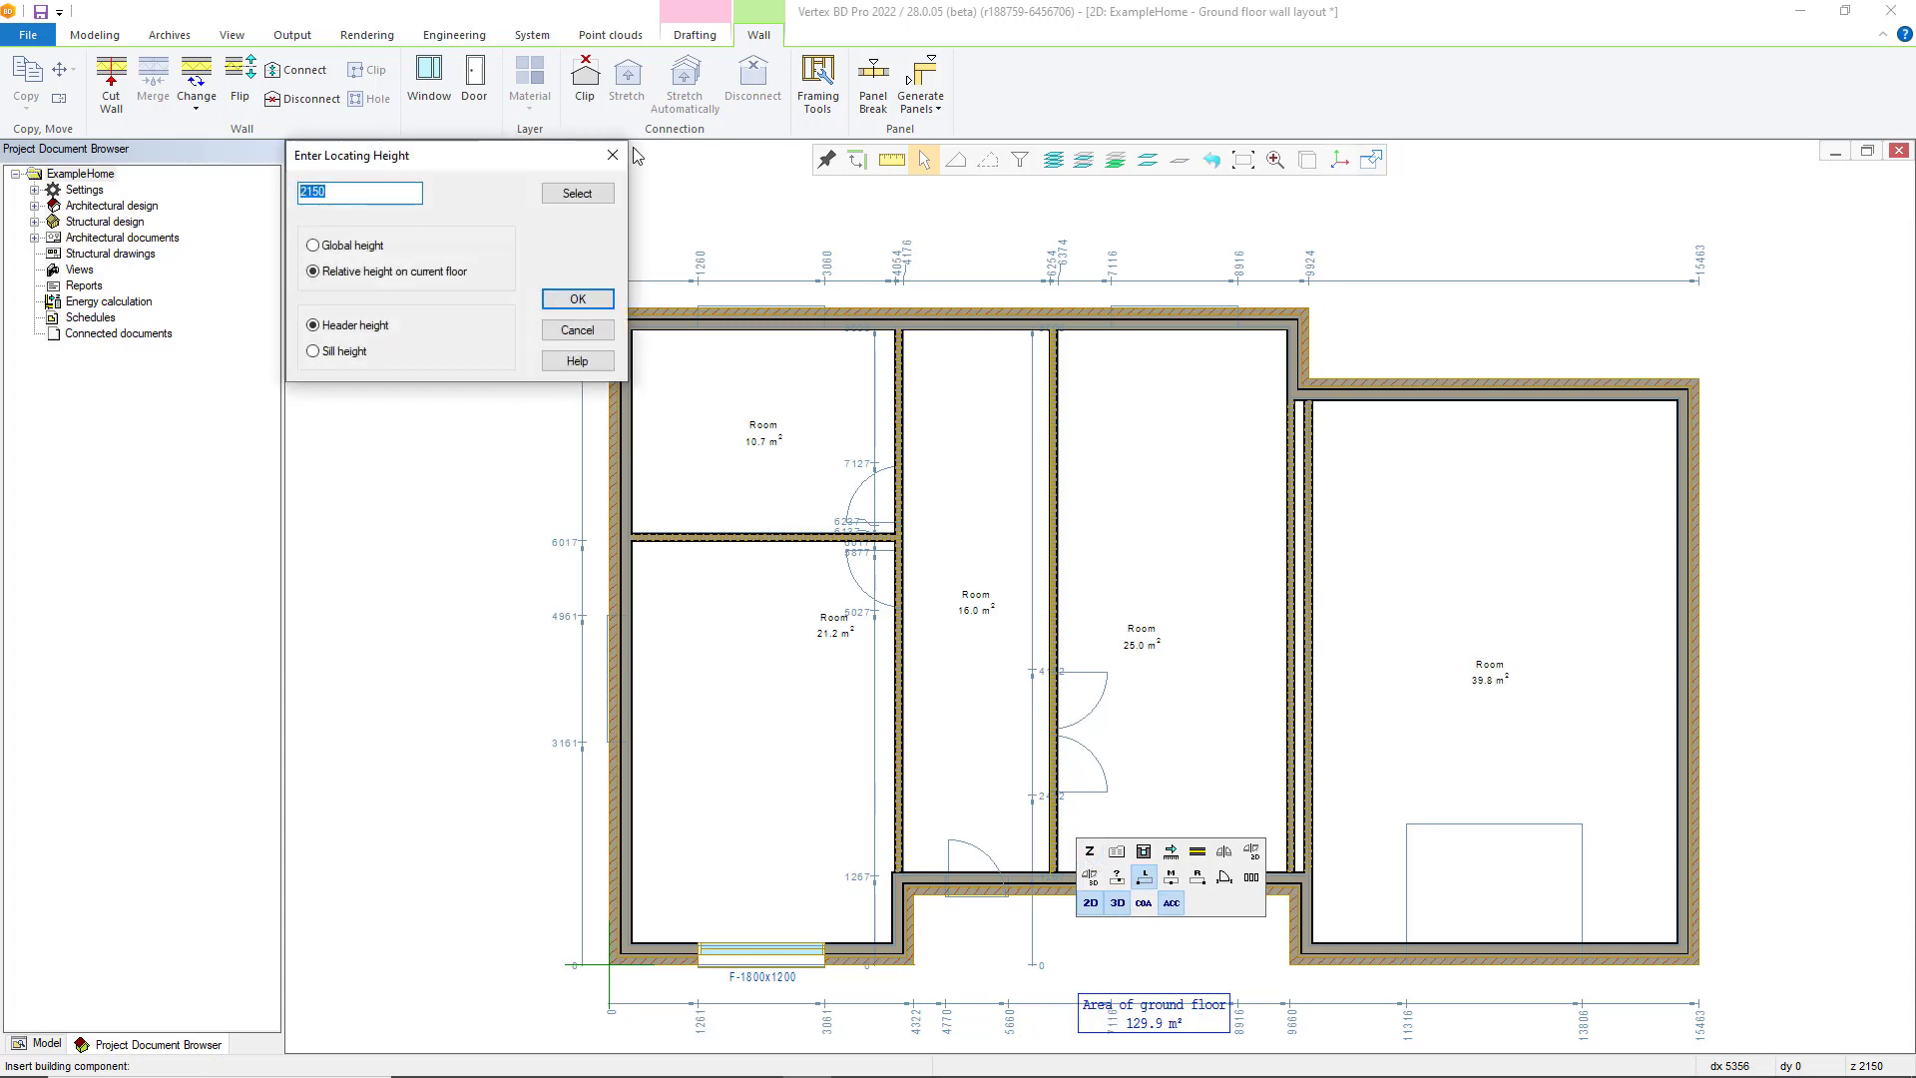
pyautogui.moveTo(477, 156); pyautogui.dragTo(1133, 479)
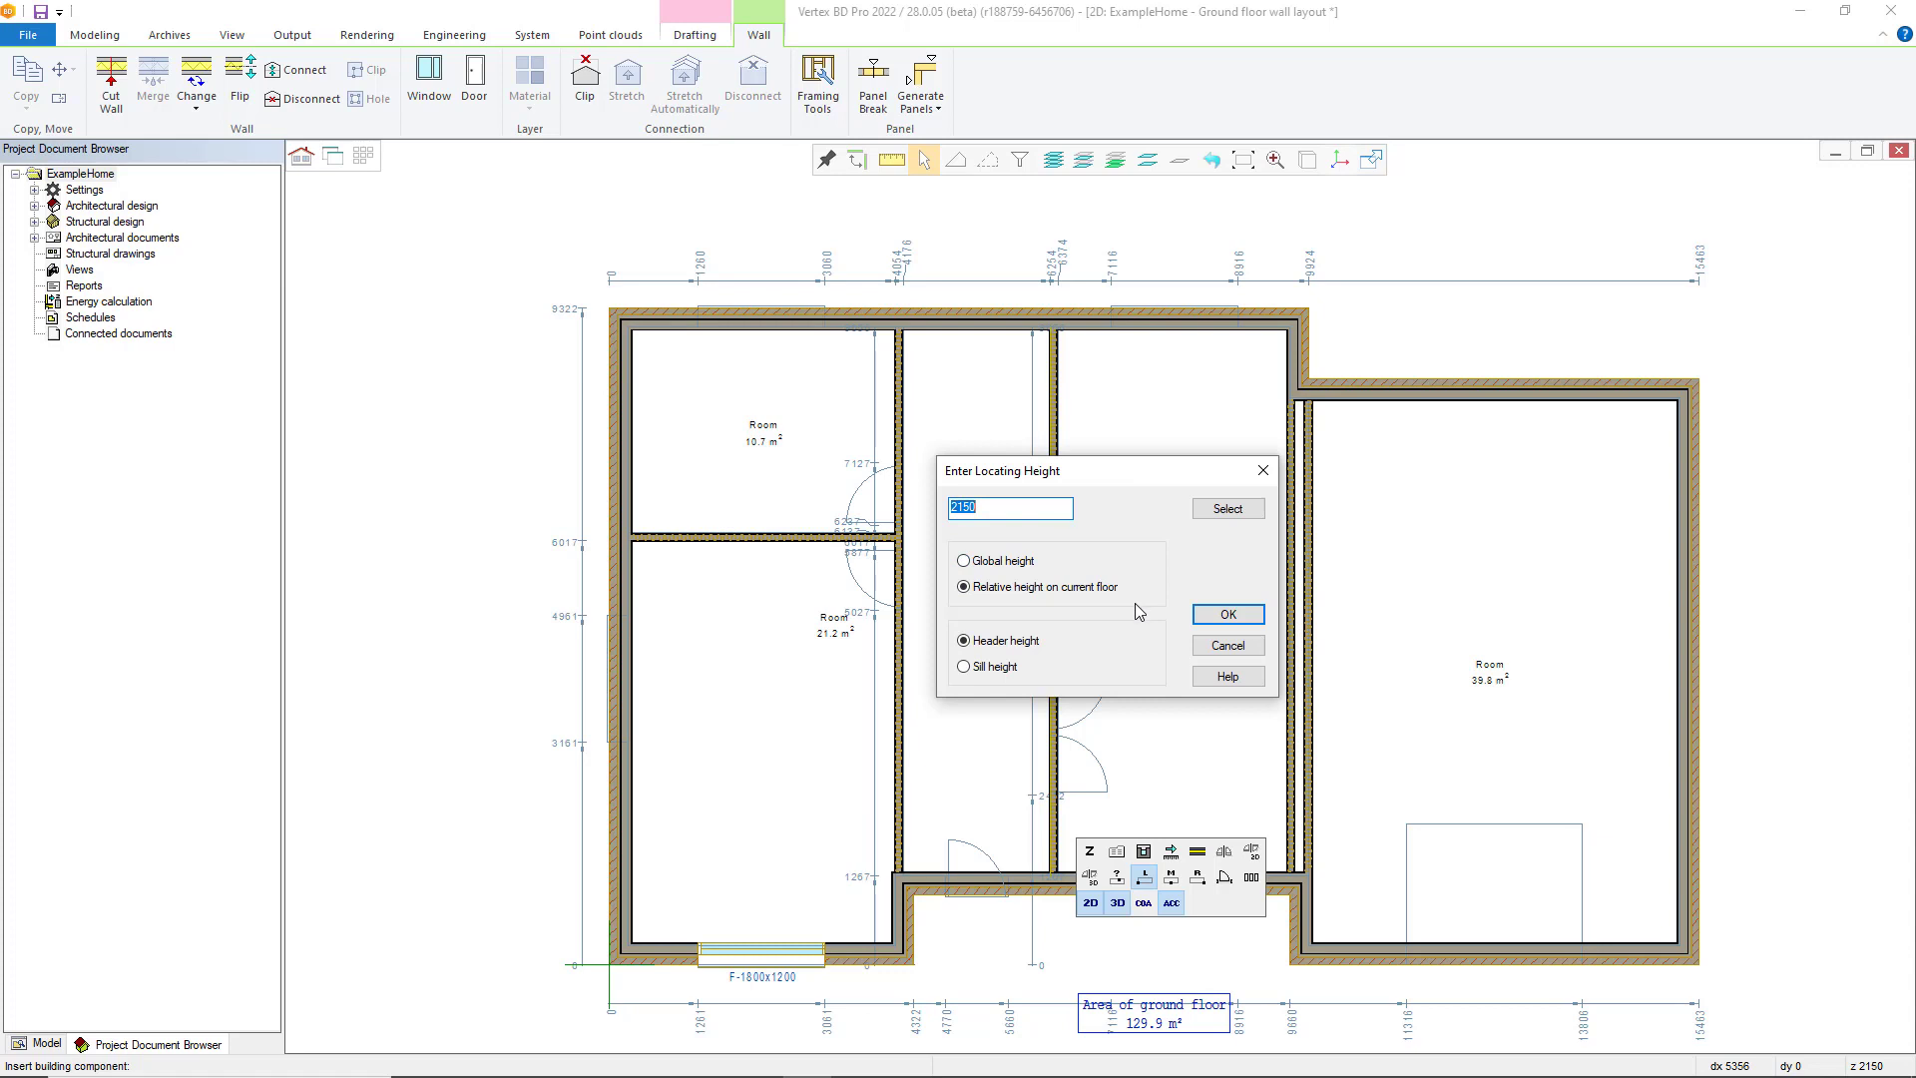
pyautogui.click(1229, 509)
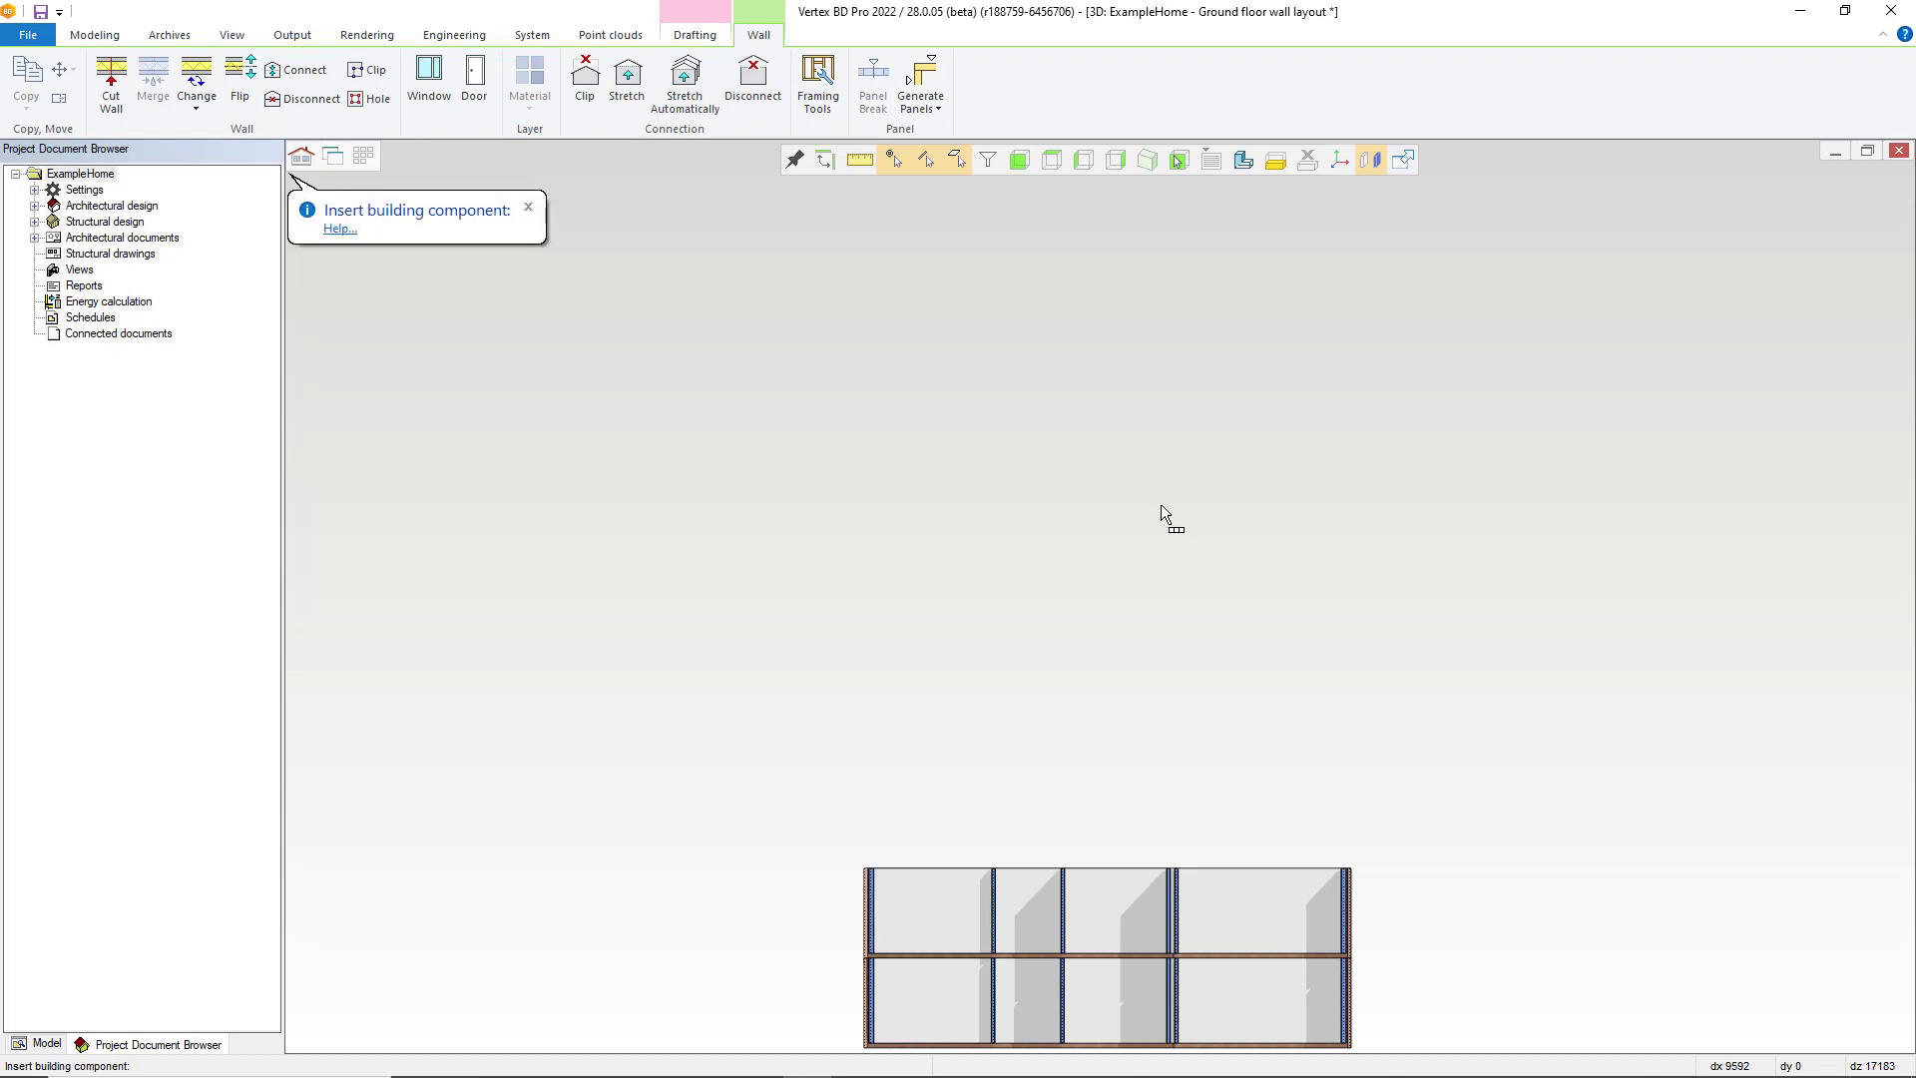
pyautogui.scroll(-1, 979, 908)
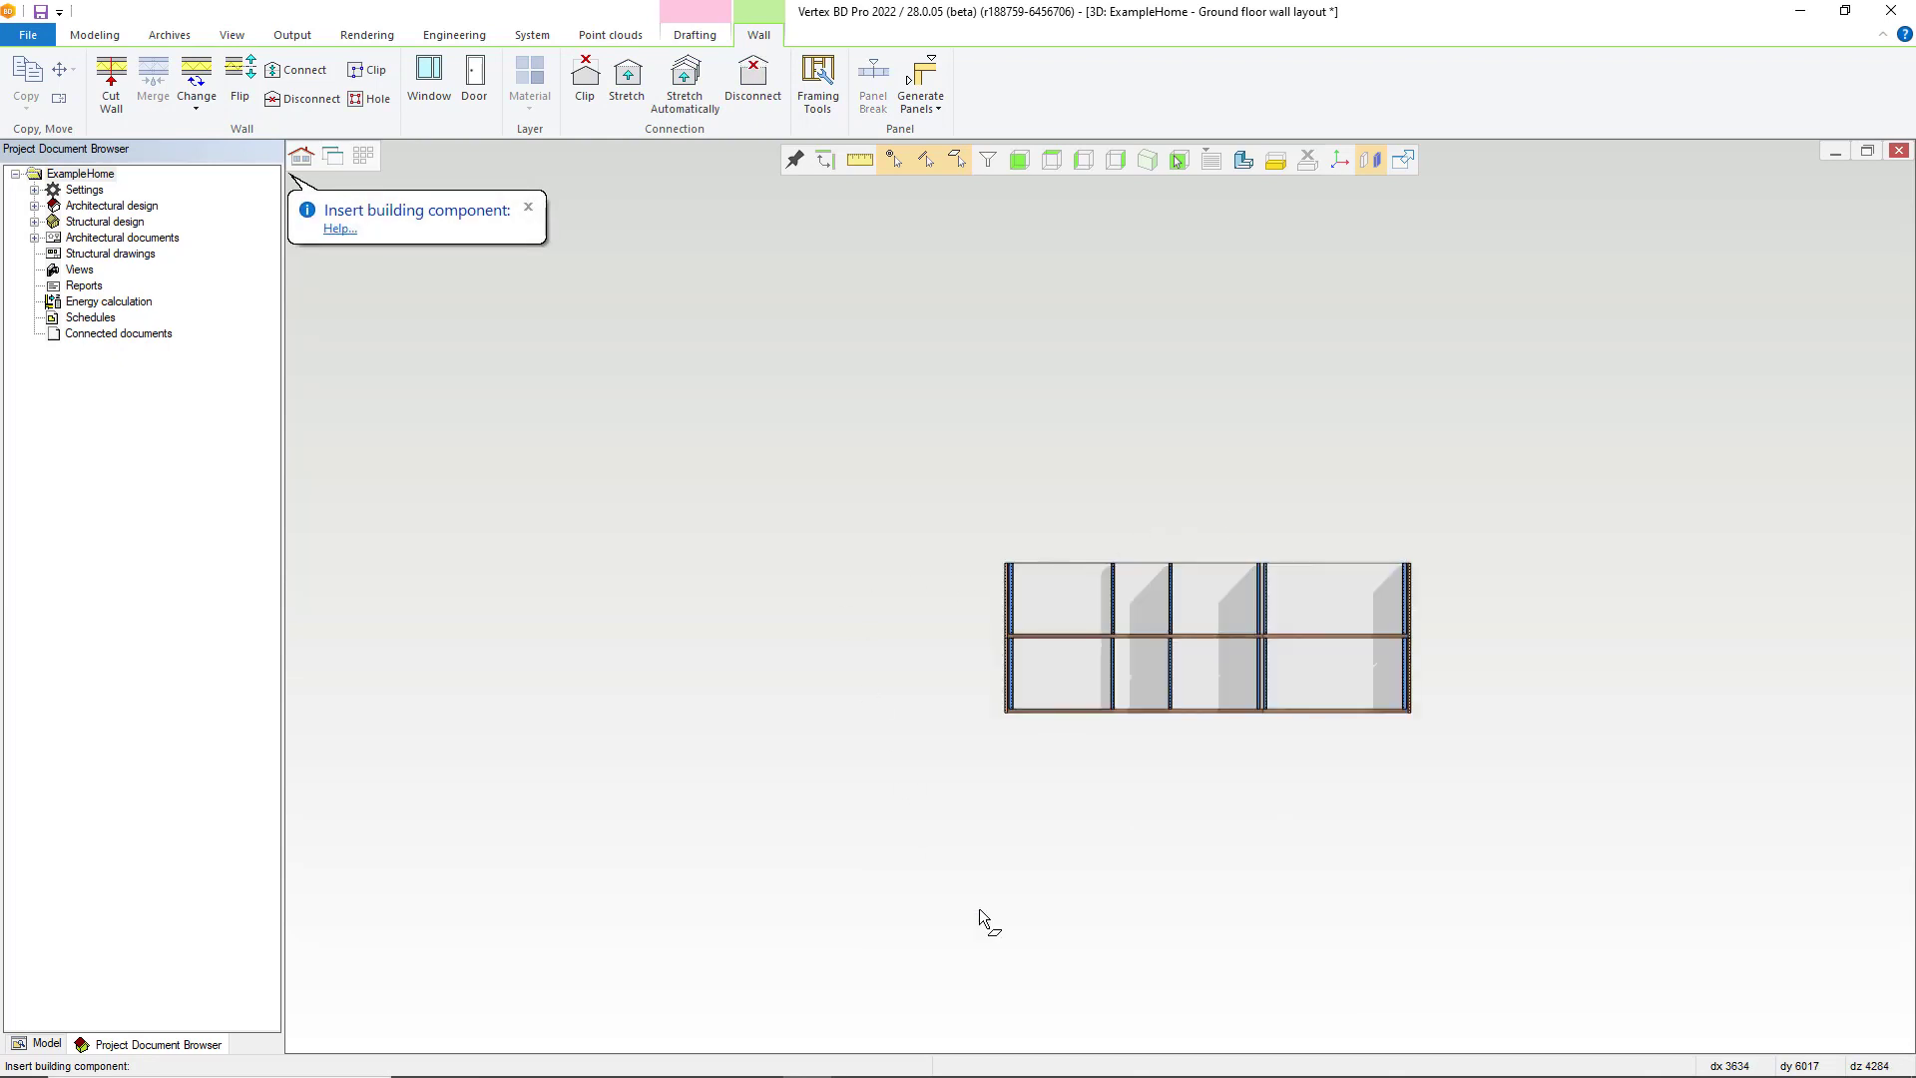
pyautogui.moveTo(1118, 734); pyautogui.dragTo(1484, 577, button='middle')
pyautogui.scroll(1, 1147, 639)
pyautogui.scroll(1, 1057, 578)
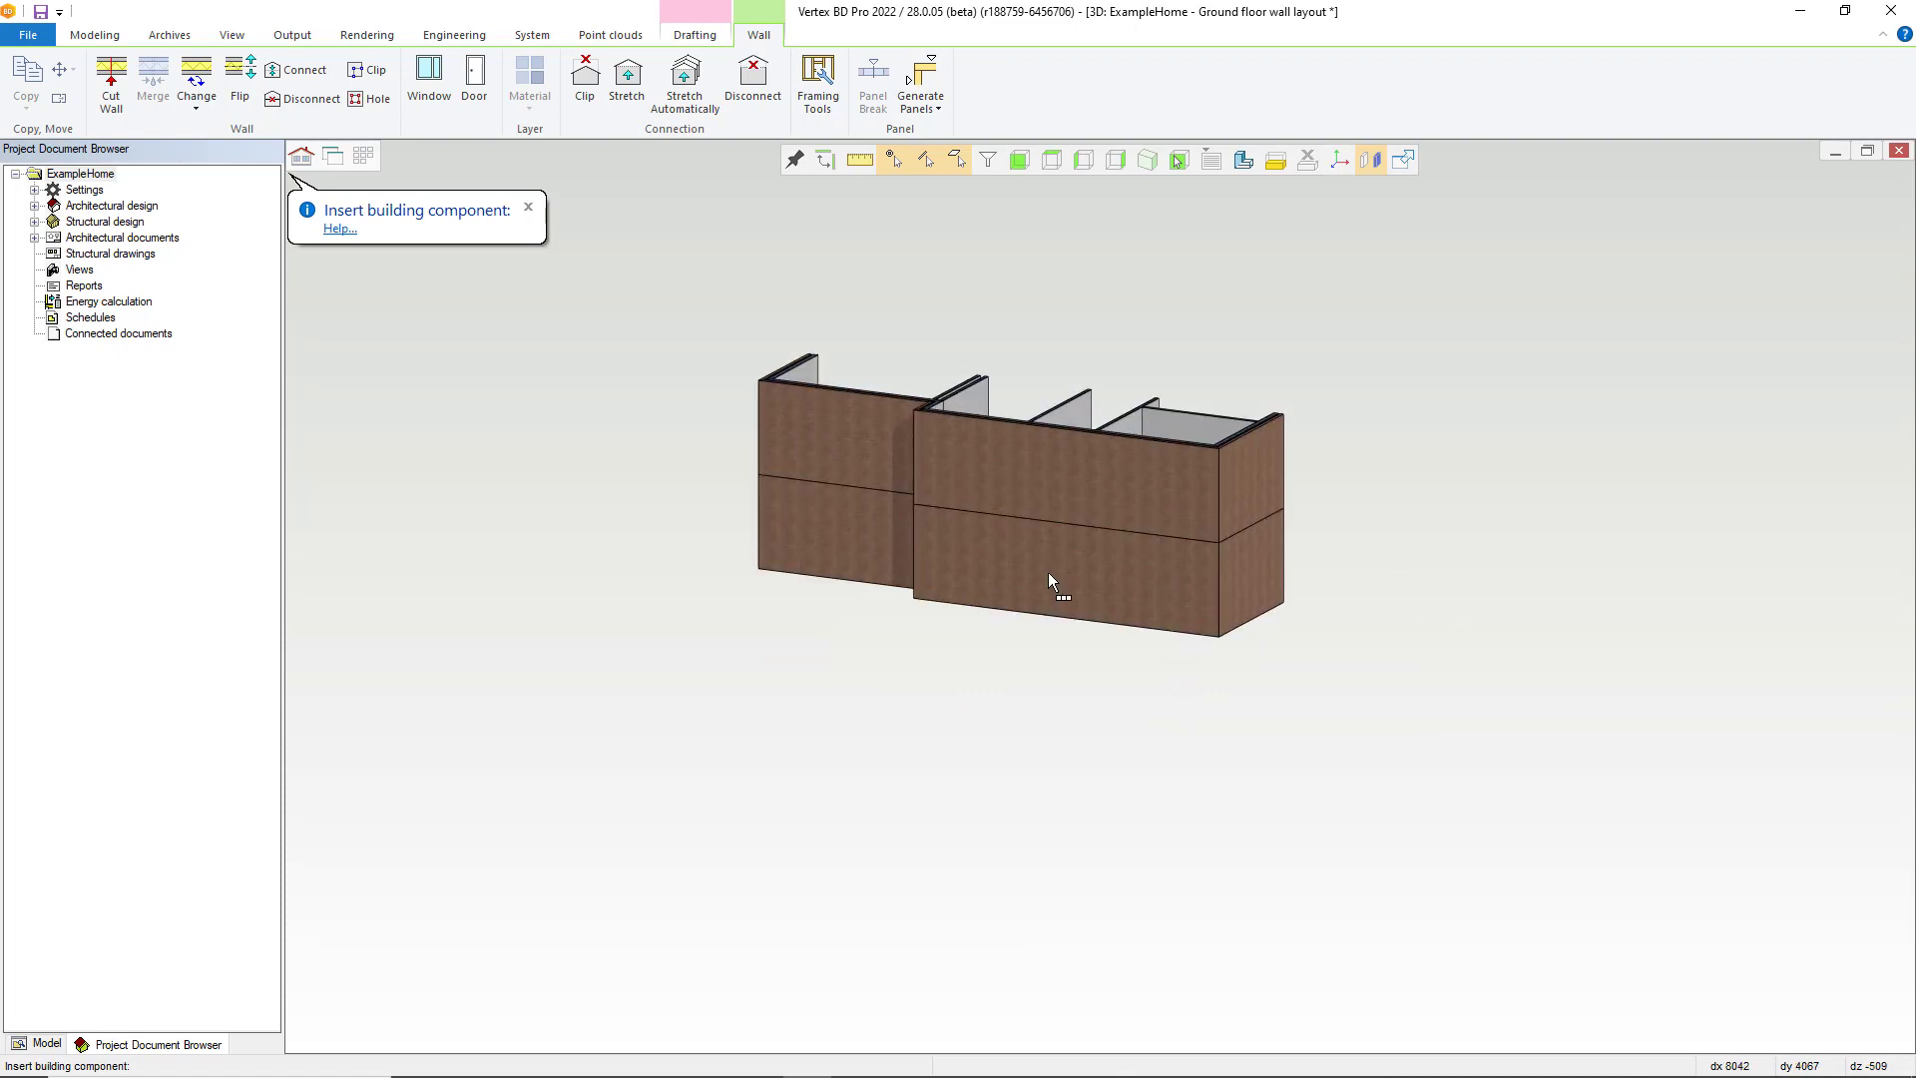
pyautogui.scroll(-1, 1048, 577)
pyautogui.click(1042, 582)
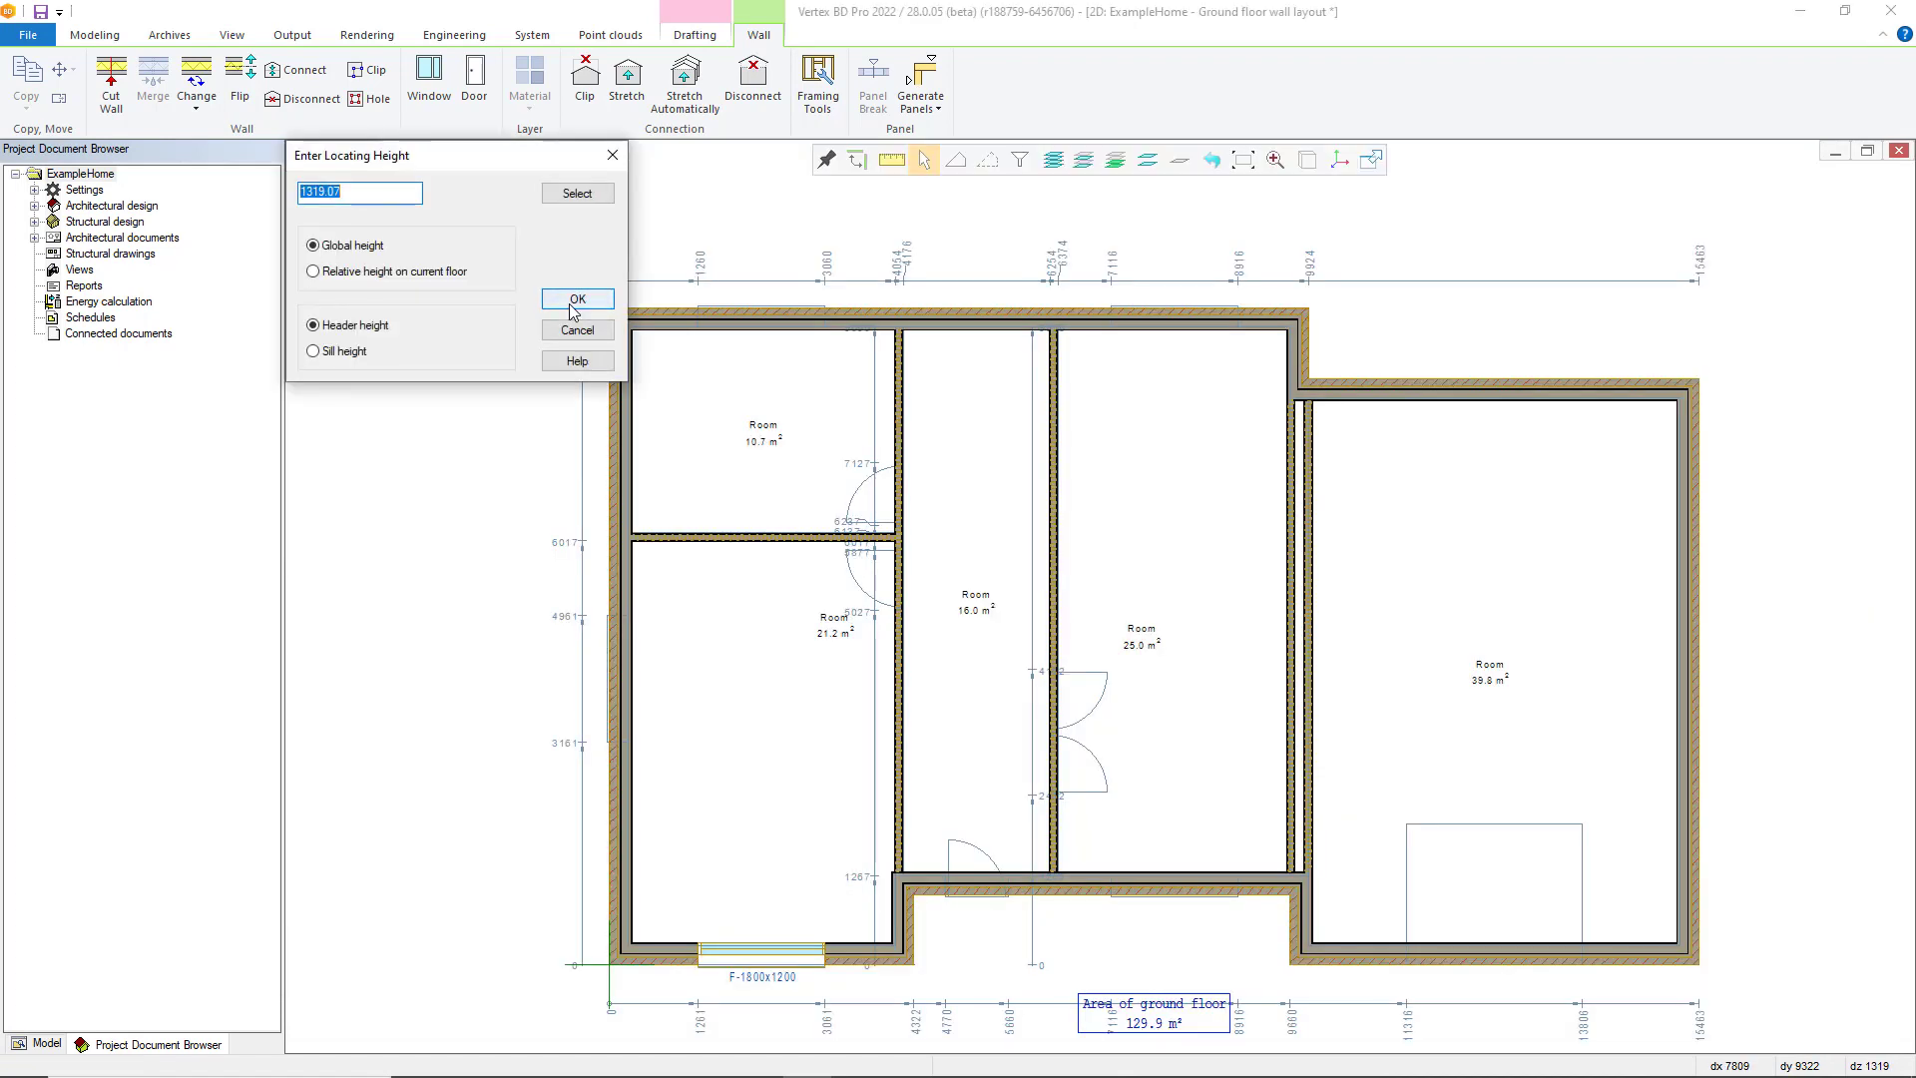
pyautogui.click(576, 299)
# - Place the F-1800x1200 window in the recessed lower wall at distance 0.0 from the reference point at the 7116 mark
pyautogui.scroll(5, 1113, 1038)
pyautogui.rightClick(1100, 598)
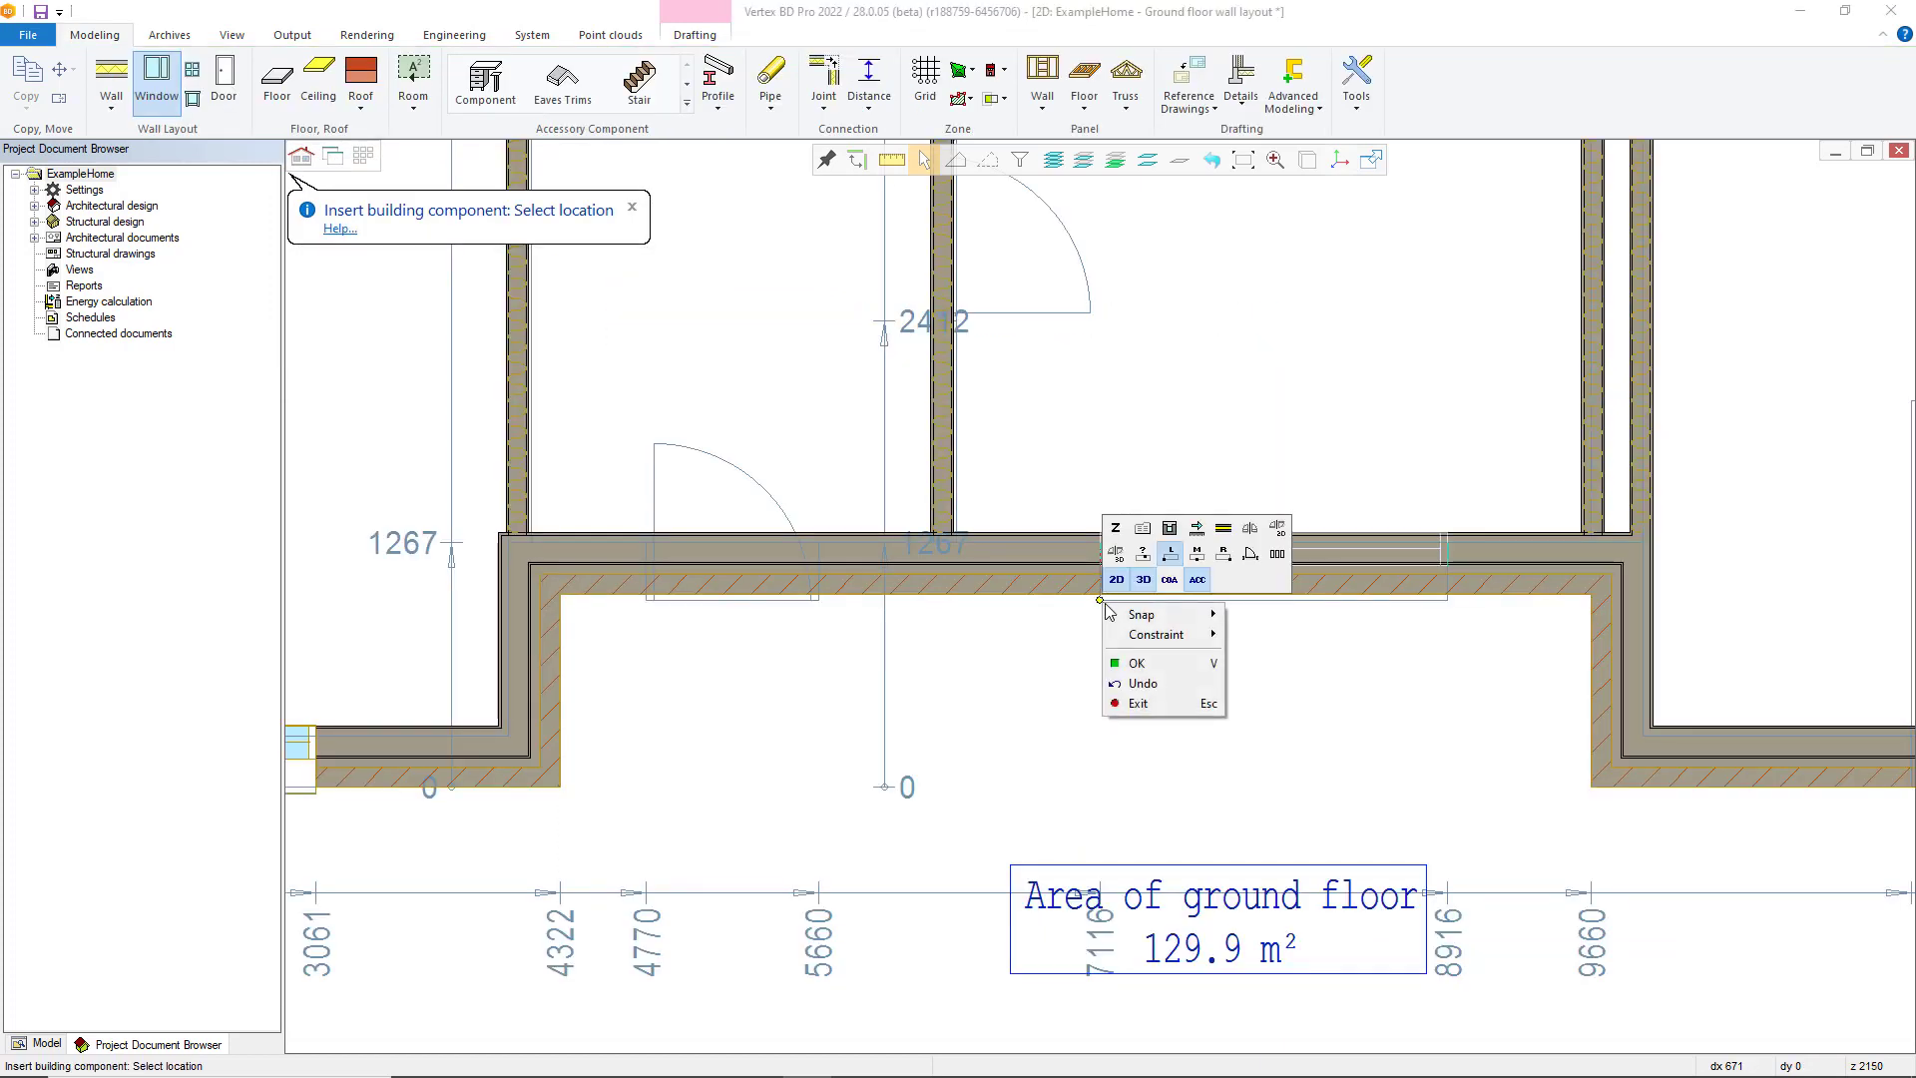
pyautogui.click(1196, 529)
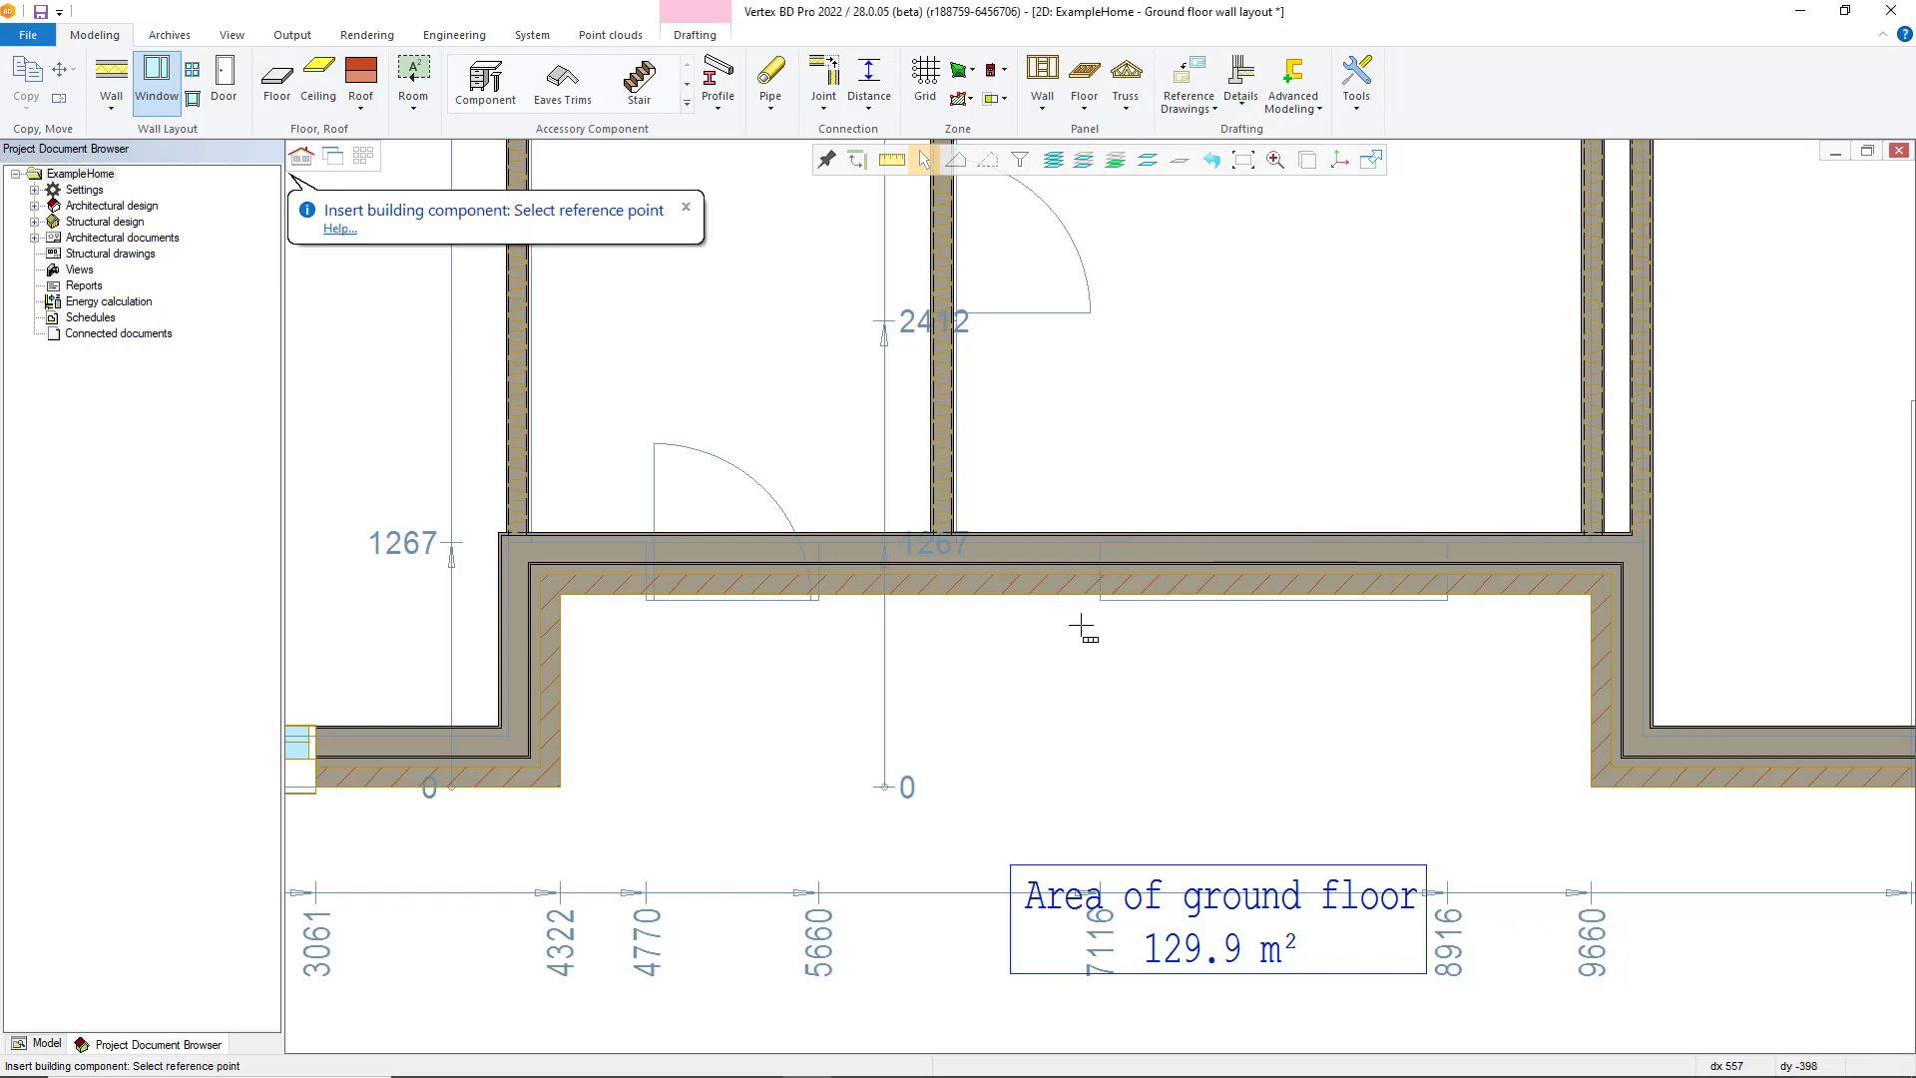
pyautogui.click(1098, 599)
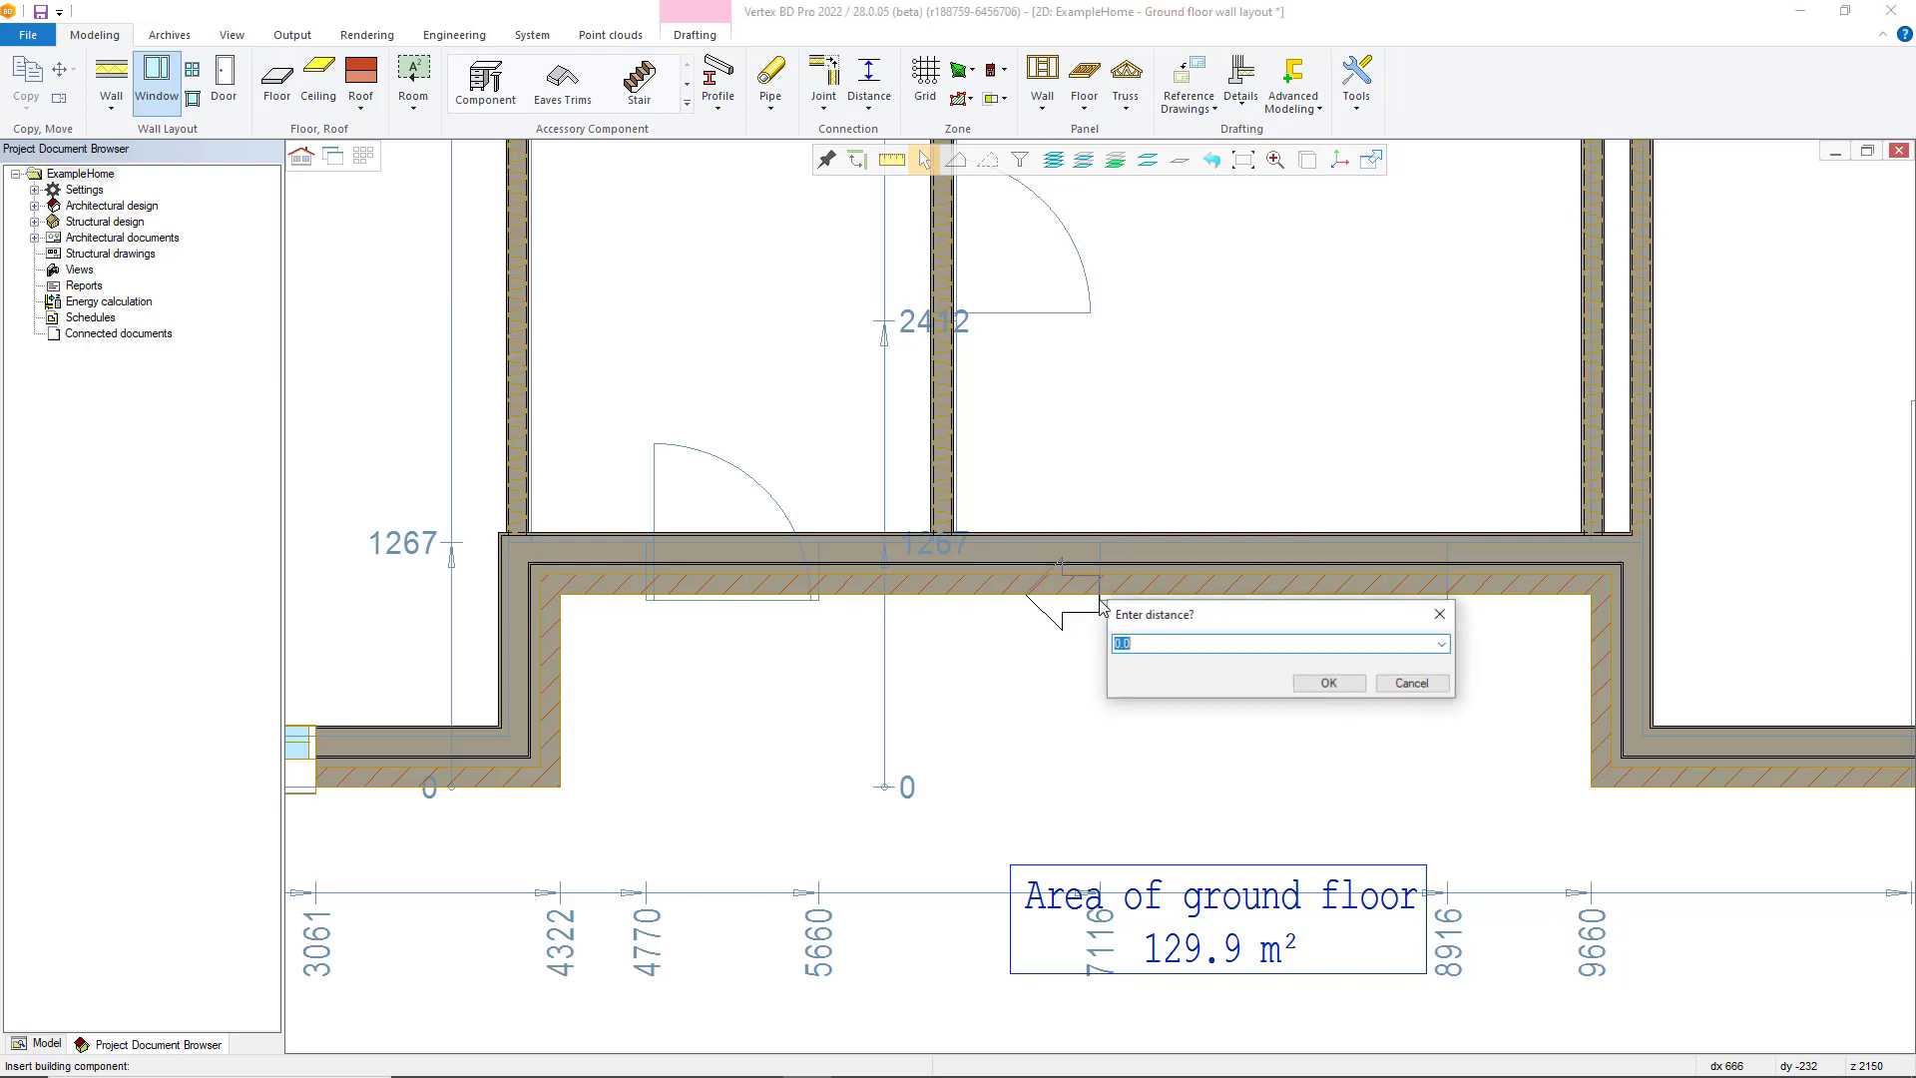
pyautogui.press('Return')
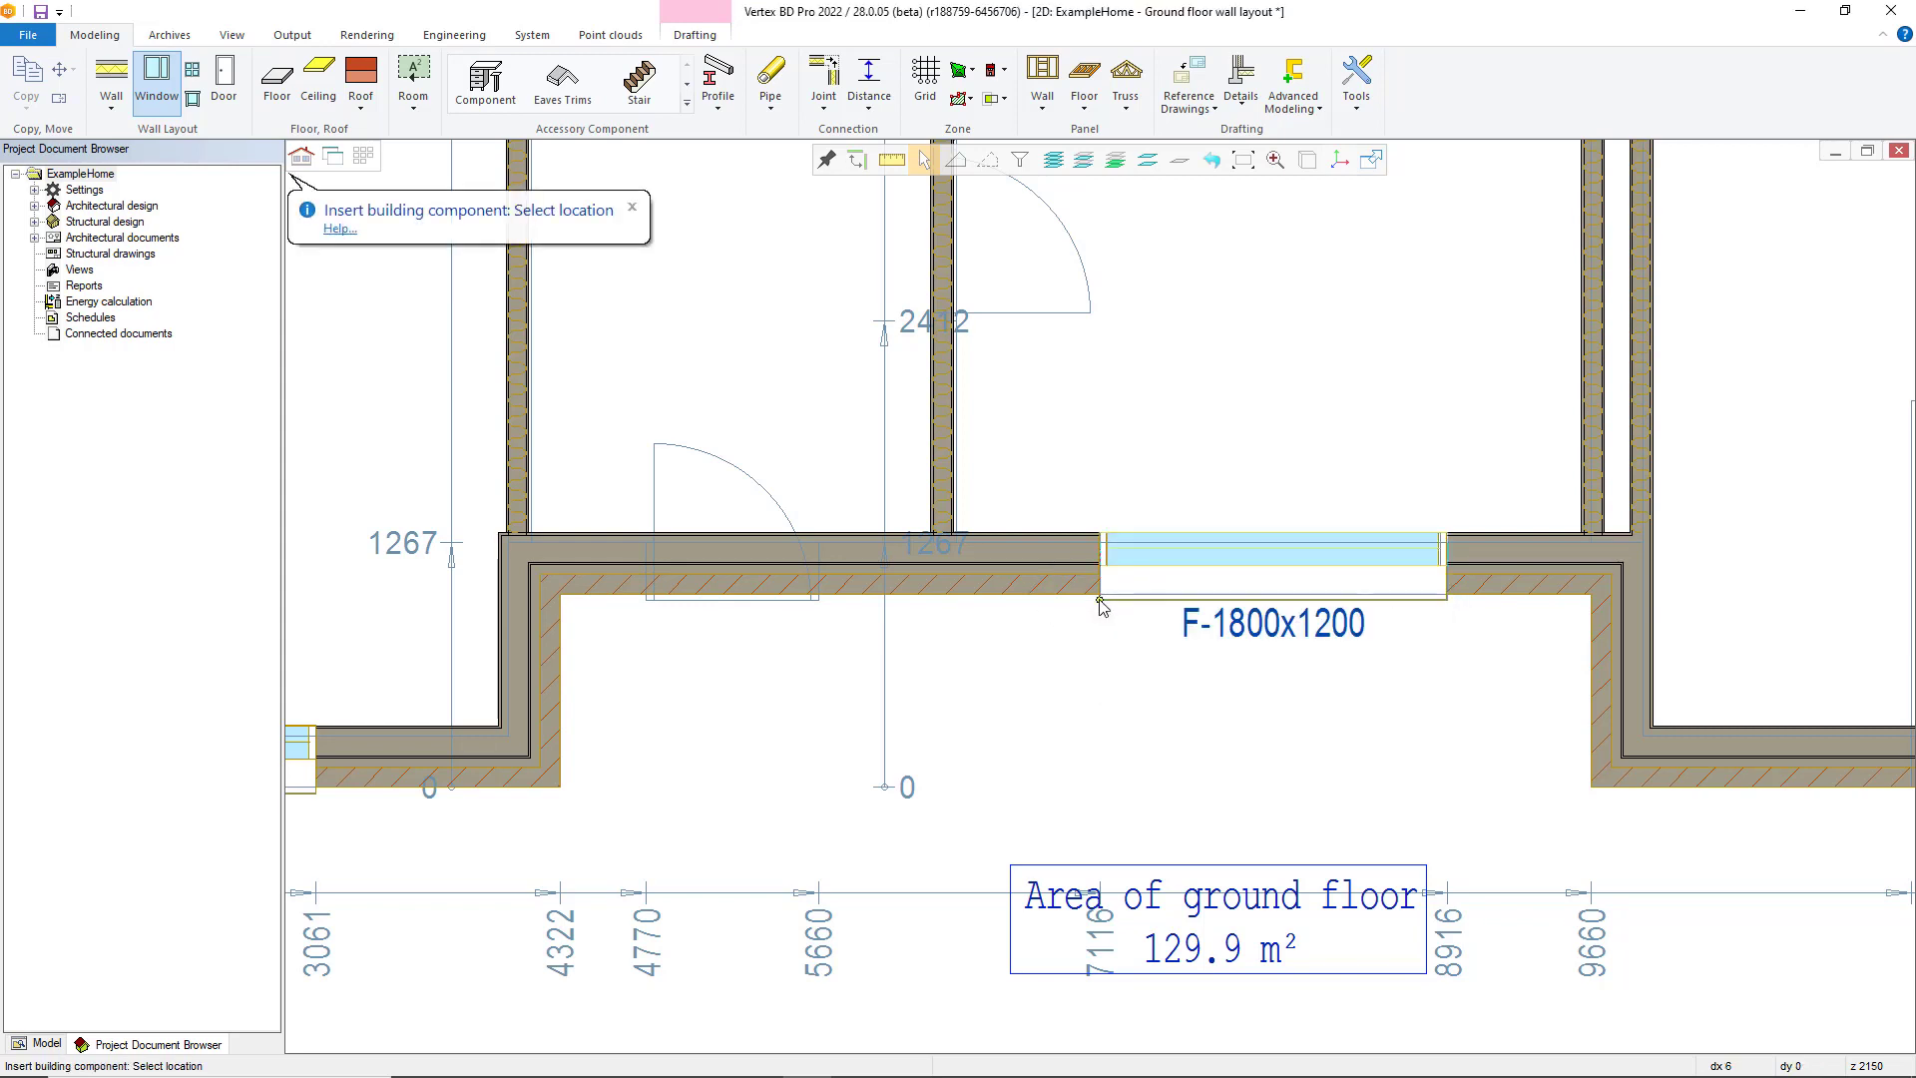
pyautogui.rightClick(1083, 735)
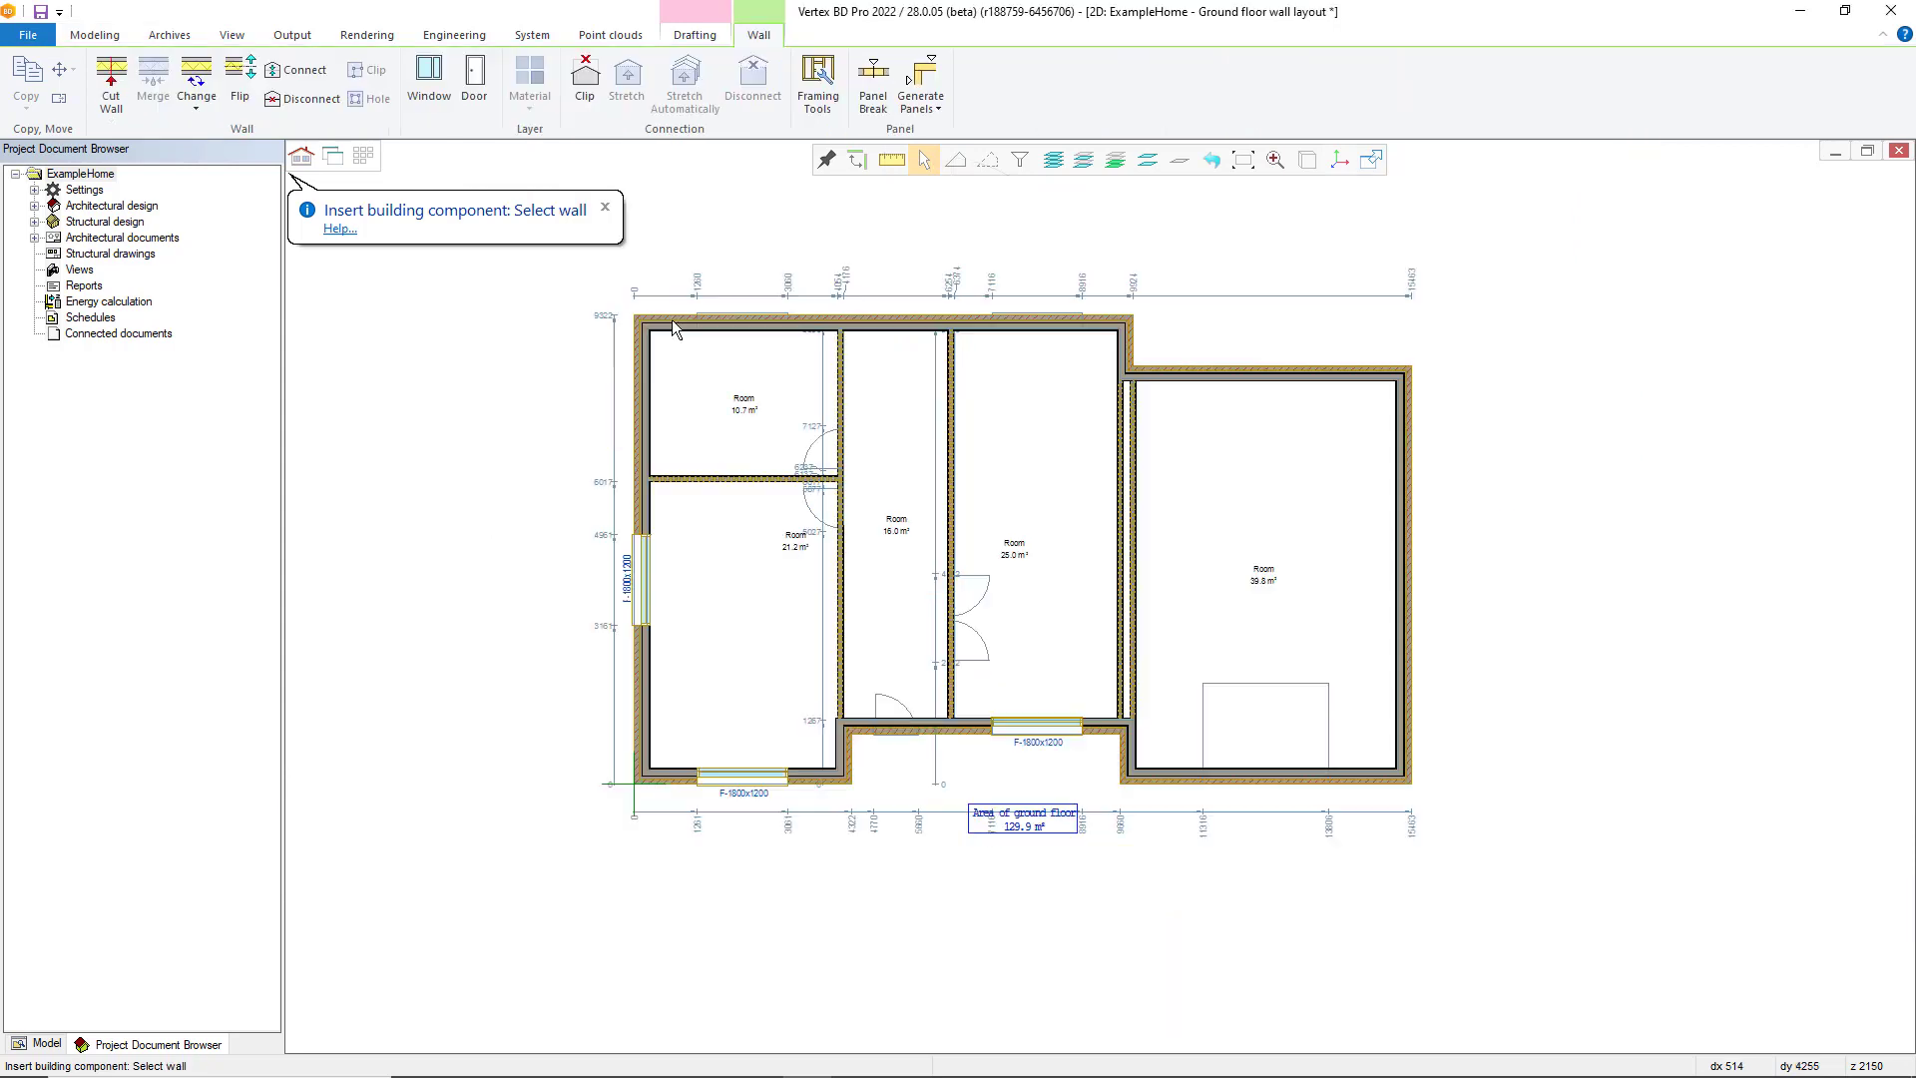
# - Target the upper exterior wall for the next window and switch the type to the A-window from the standard parametric windows
pyautogui.click(671, 327)
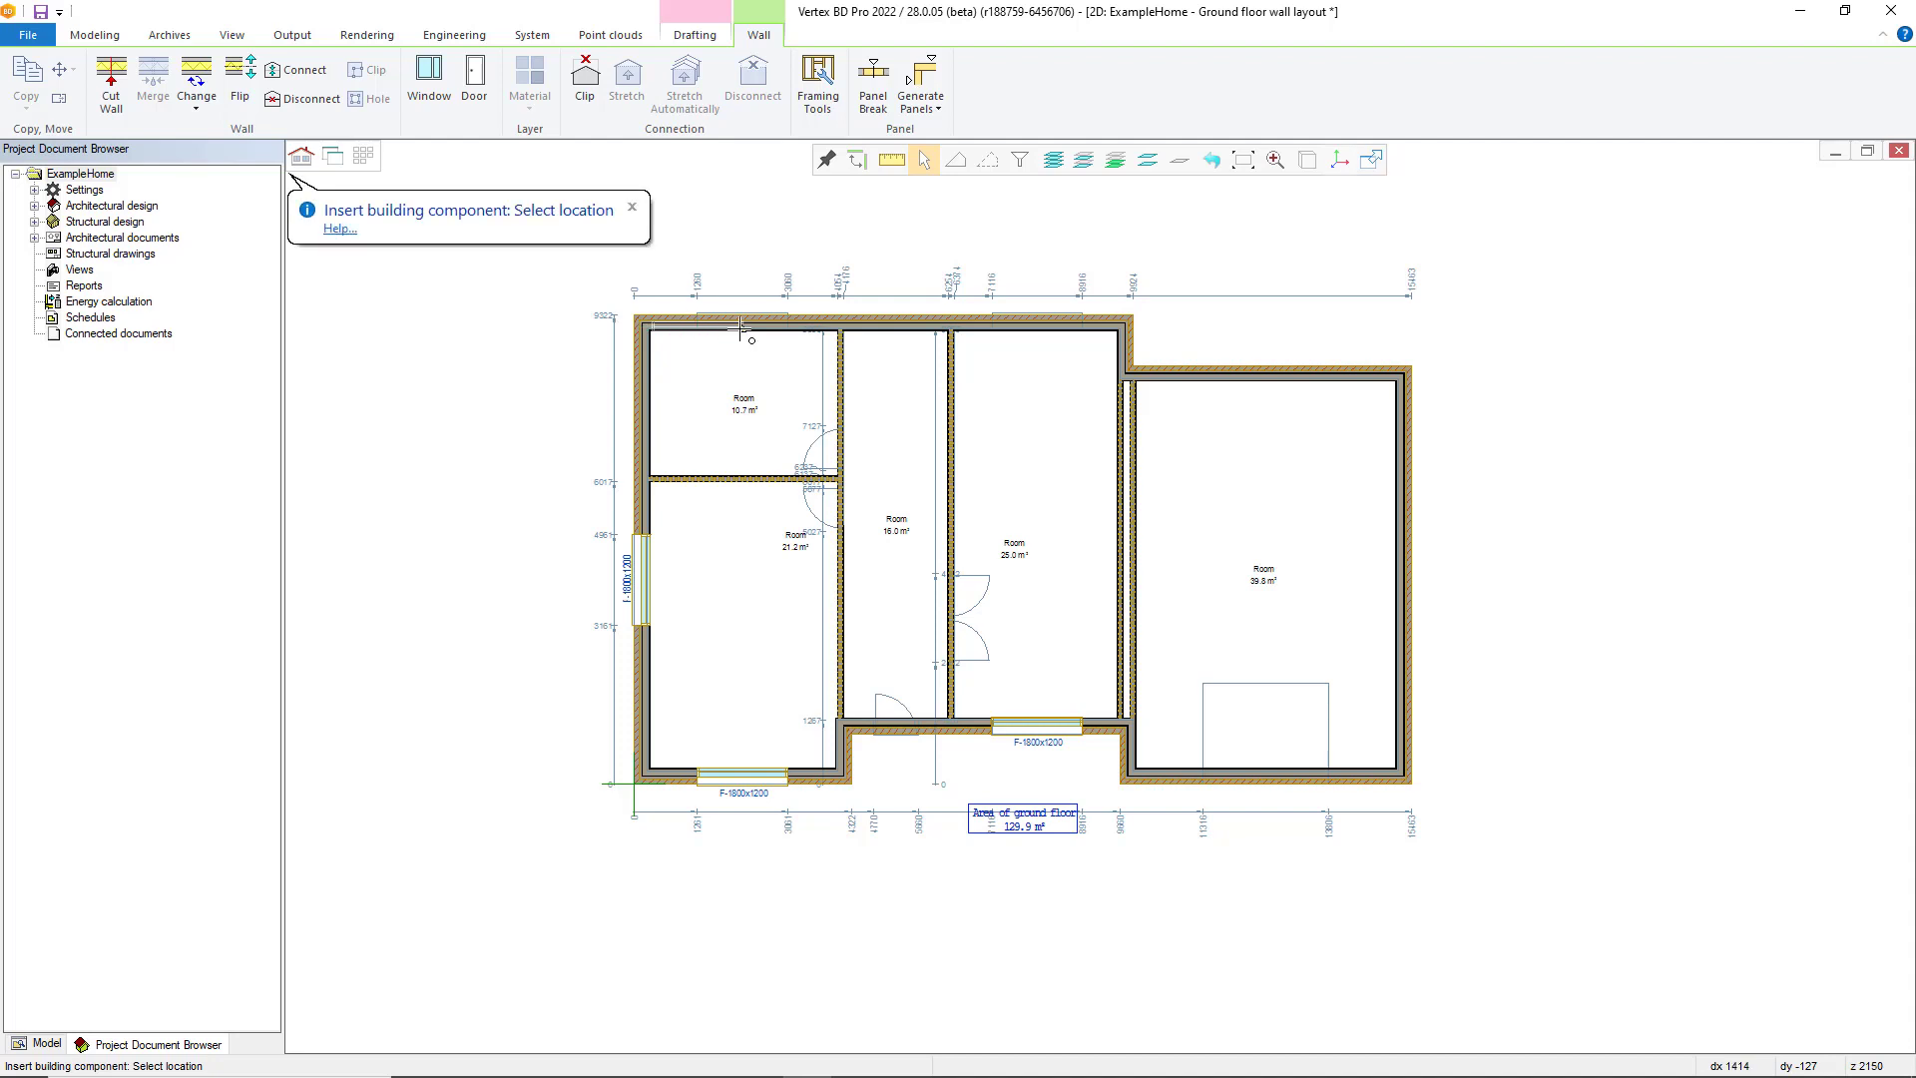
pyautogui.rightClick(777, 322)
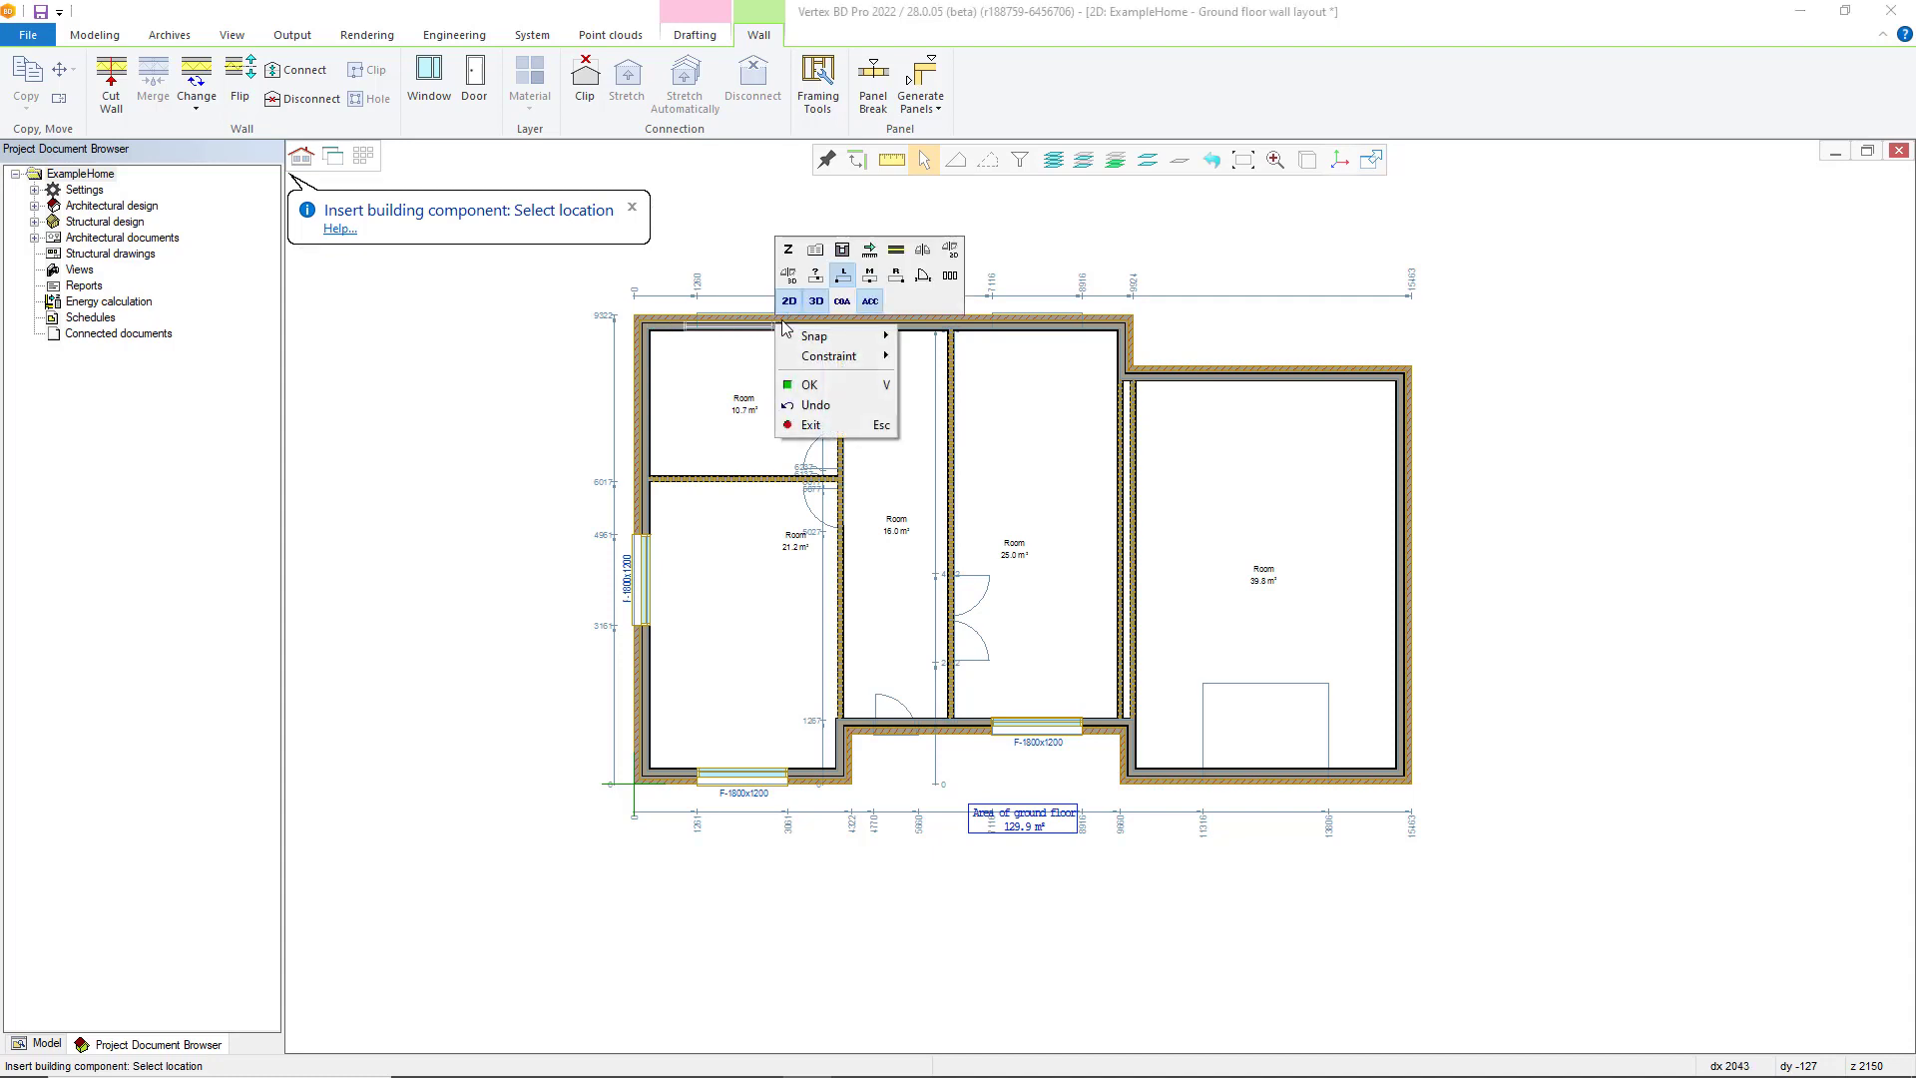
pyautogui.click(814, 249)
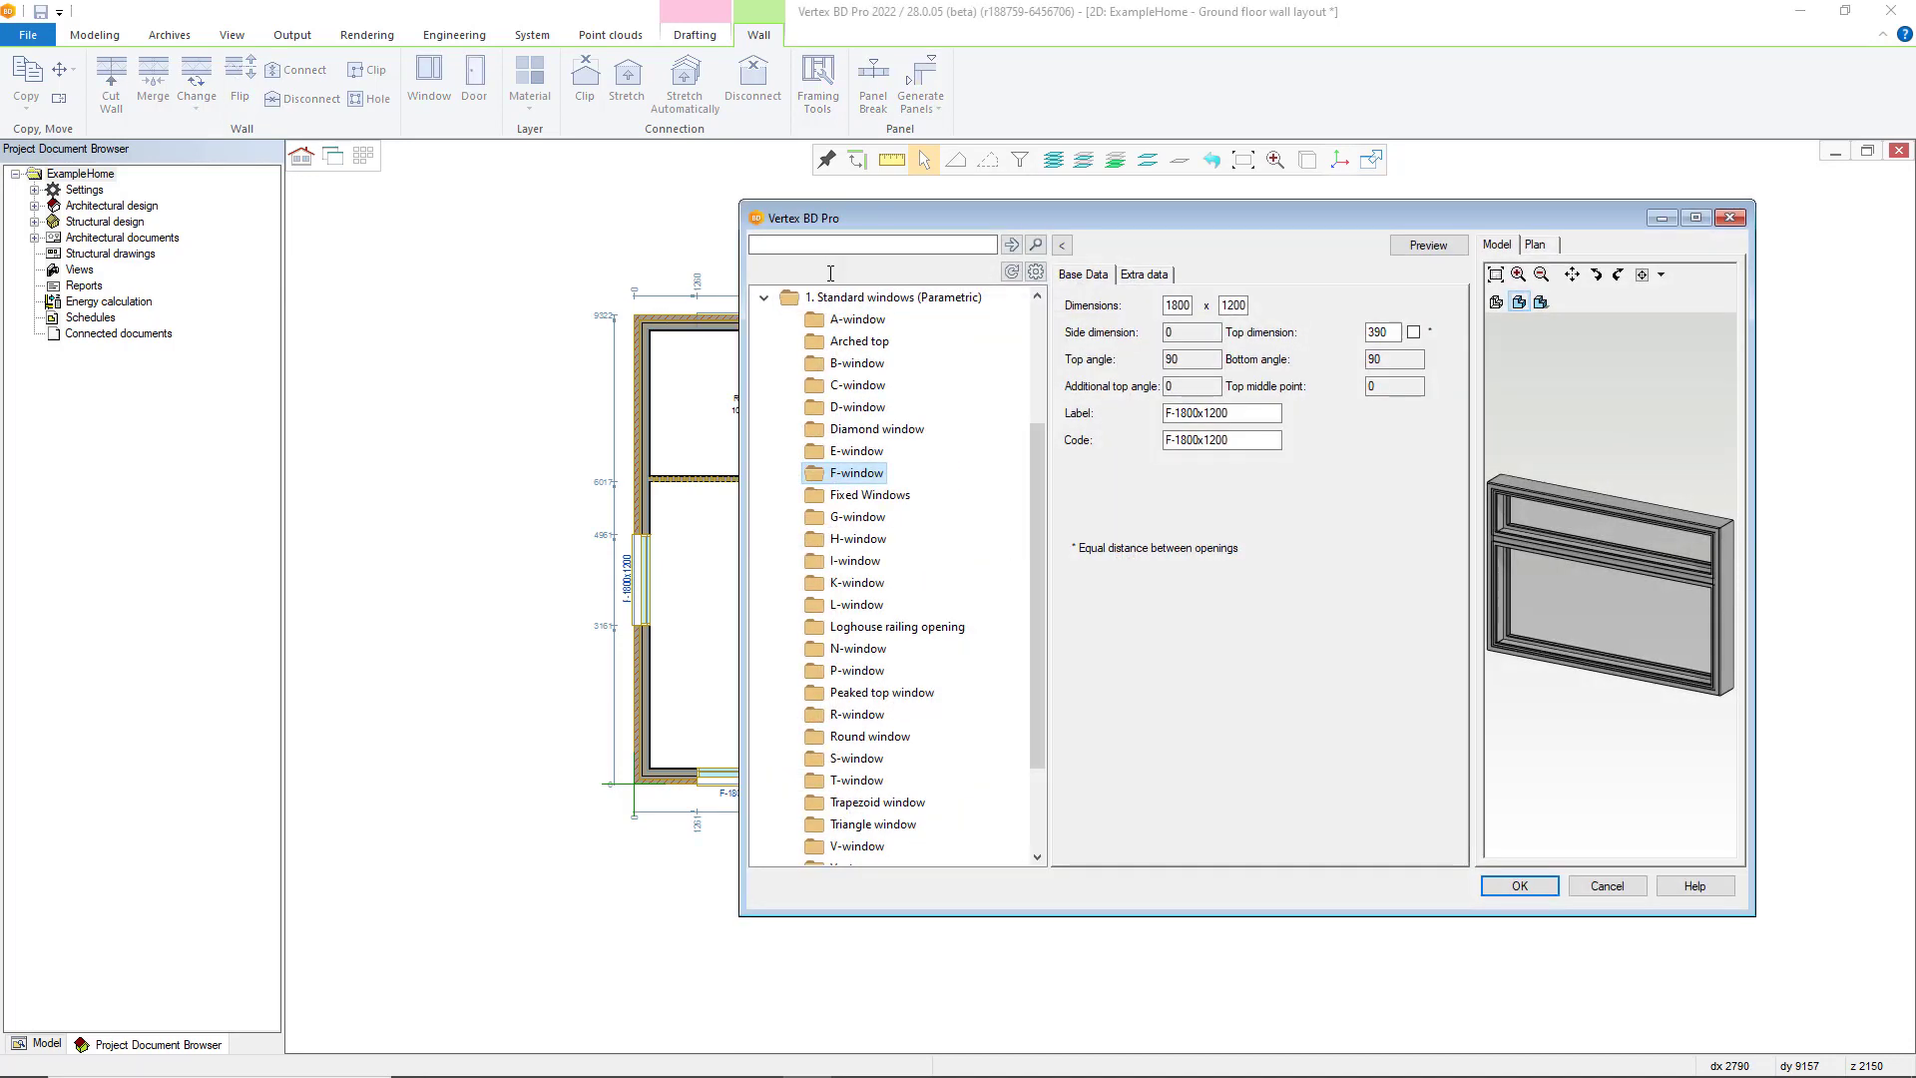
pyautogui.click(870, 477)
pyautogui.click(871, 302)
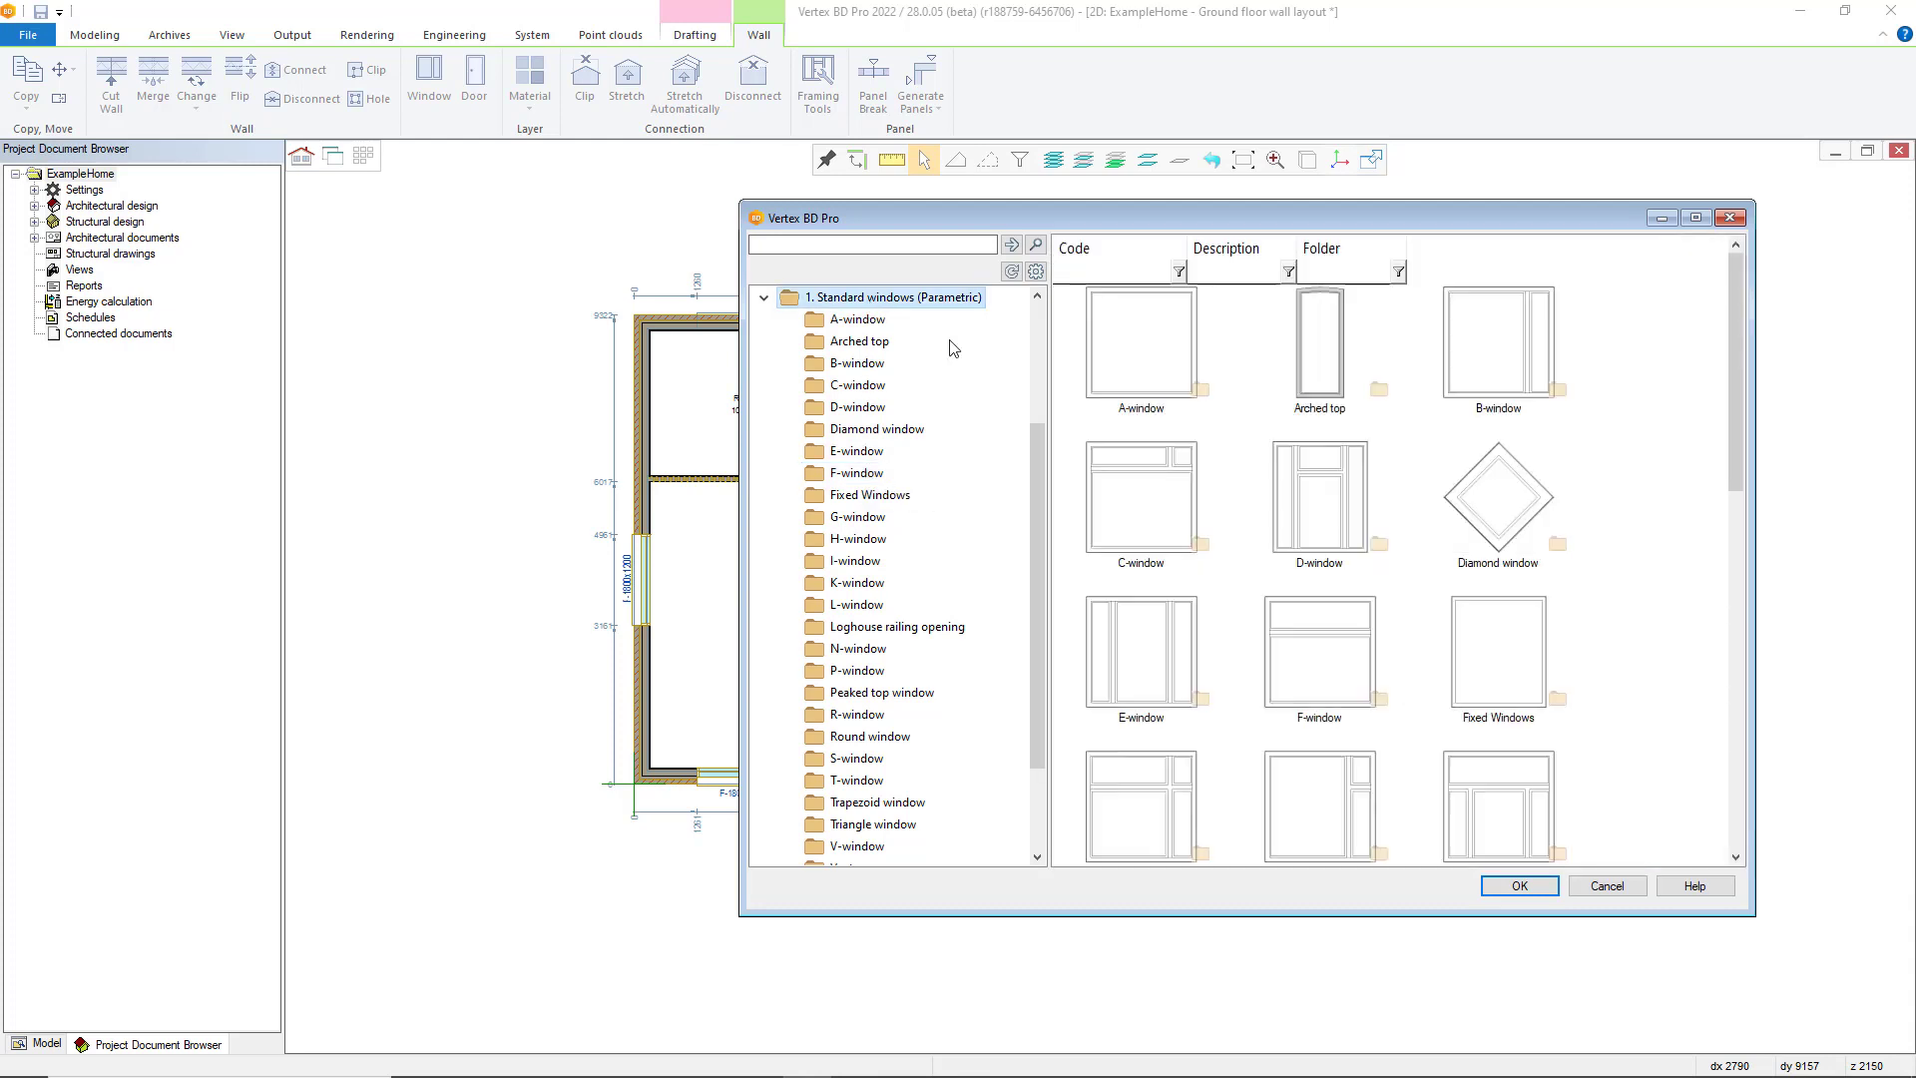
pyautogui.doubleClick(1180, 394)
pyautogui.doubleClick(1134, 410)
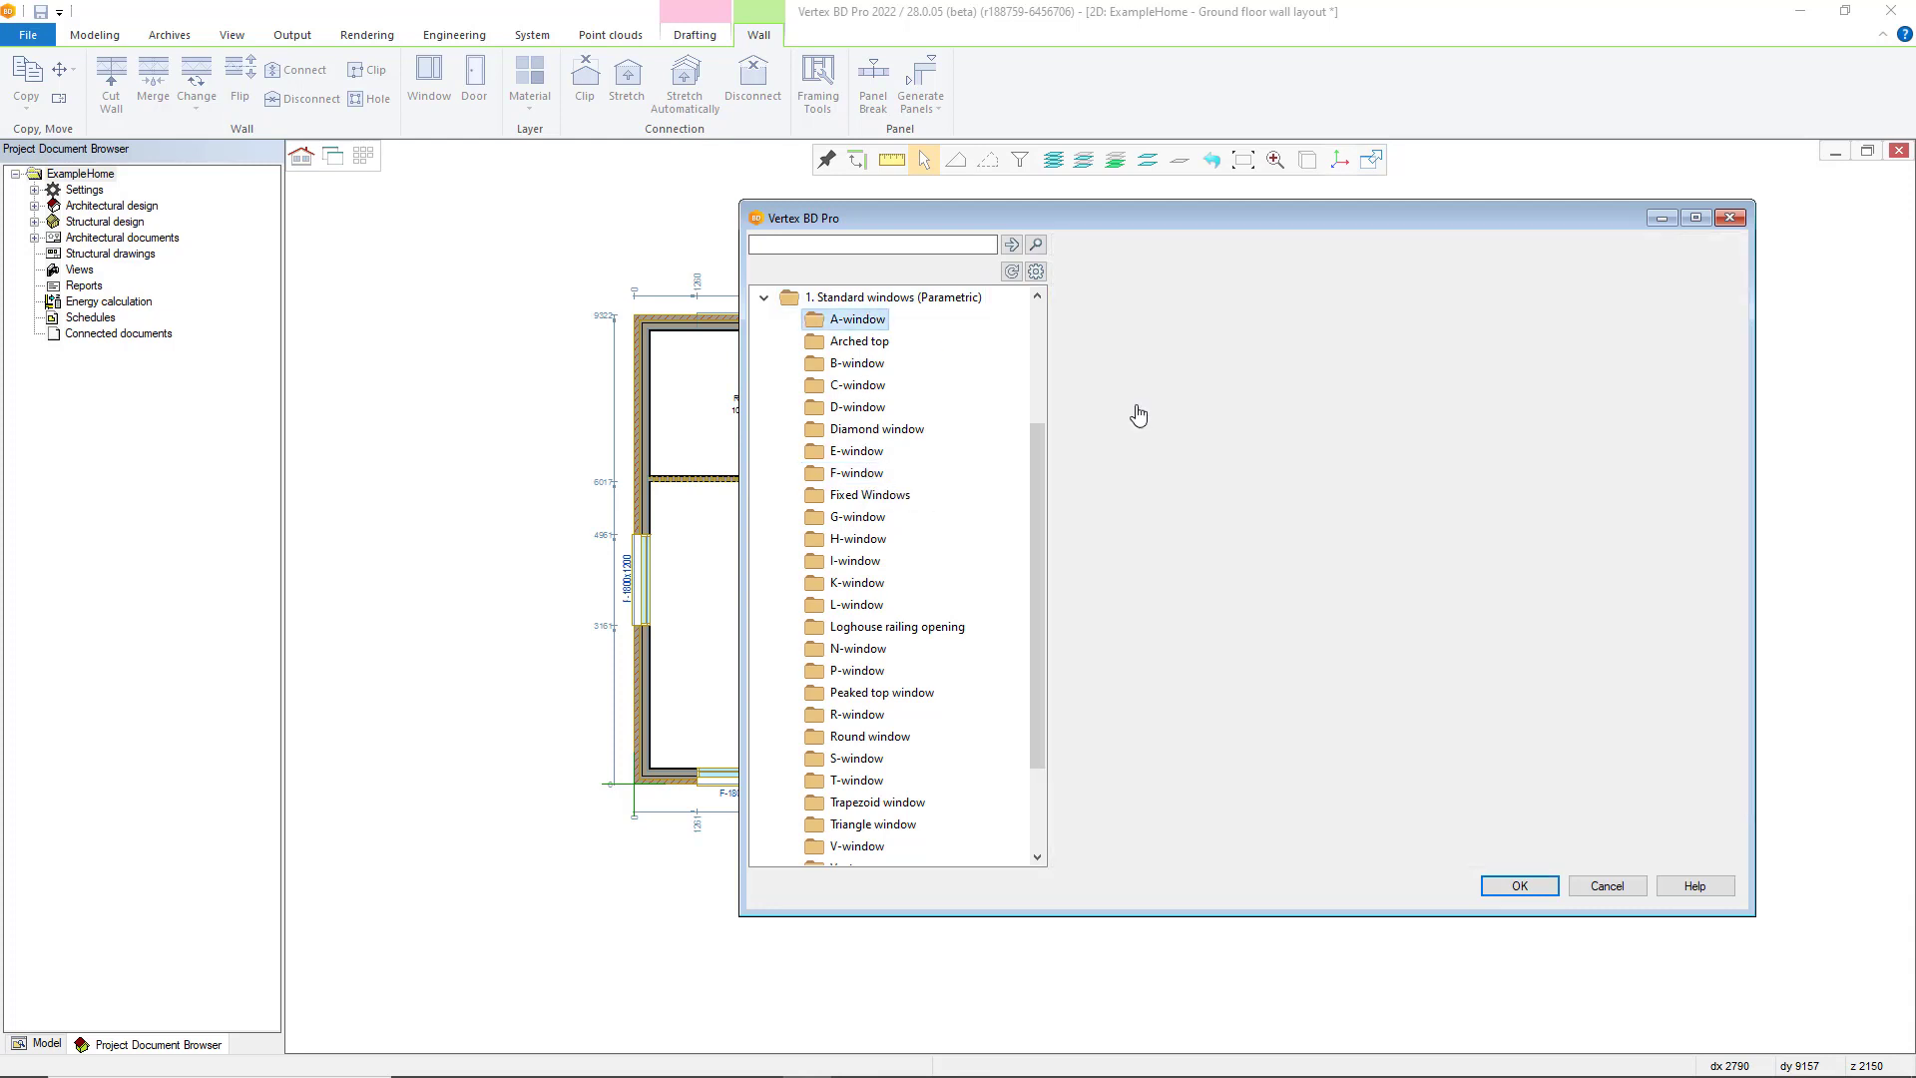
# - Set the A-window's width to 1800 and accept its properties
pyautogui.click(1178, 308)
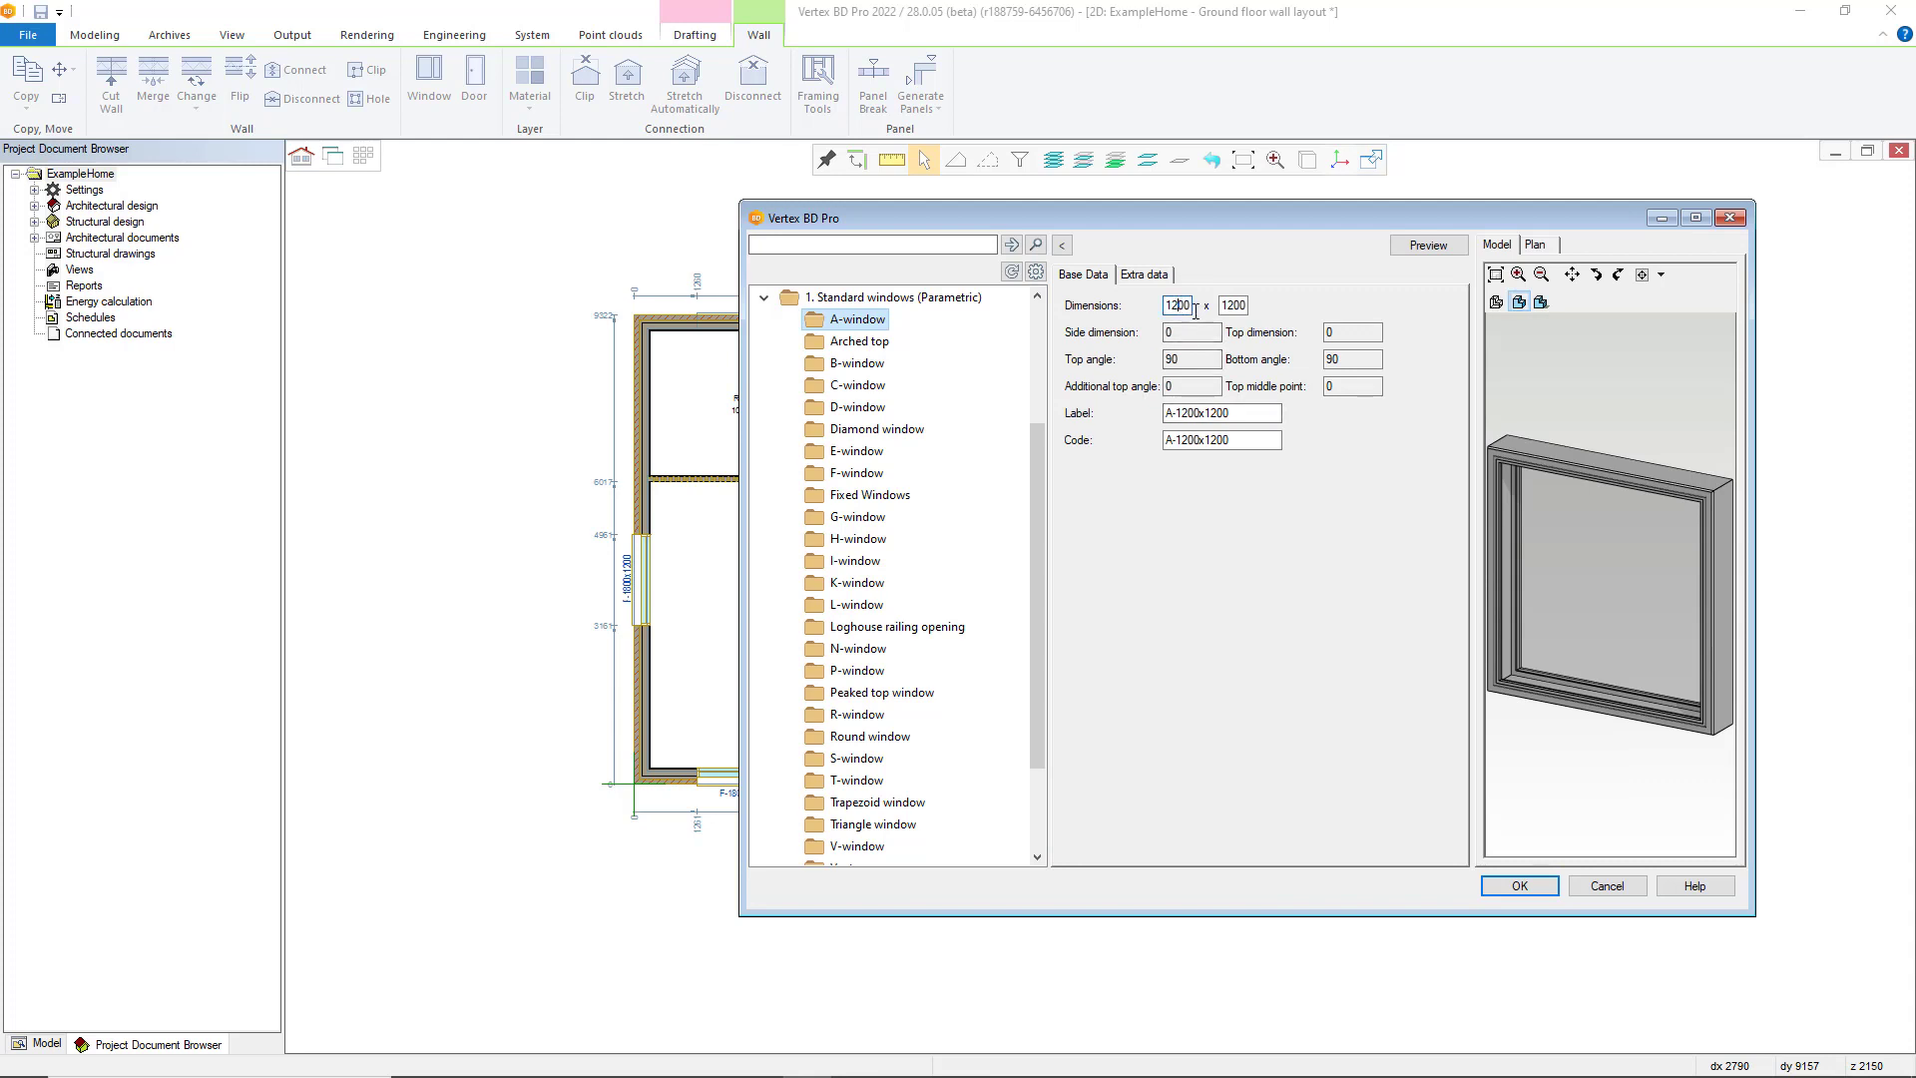
pyautogui.press('BackSpace')
pyautogui.write('8')
pyautogui.press('Return')
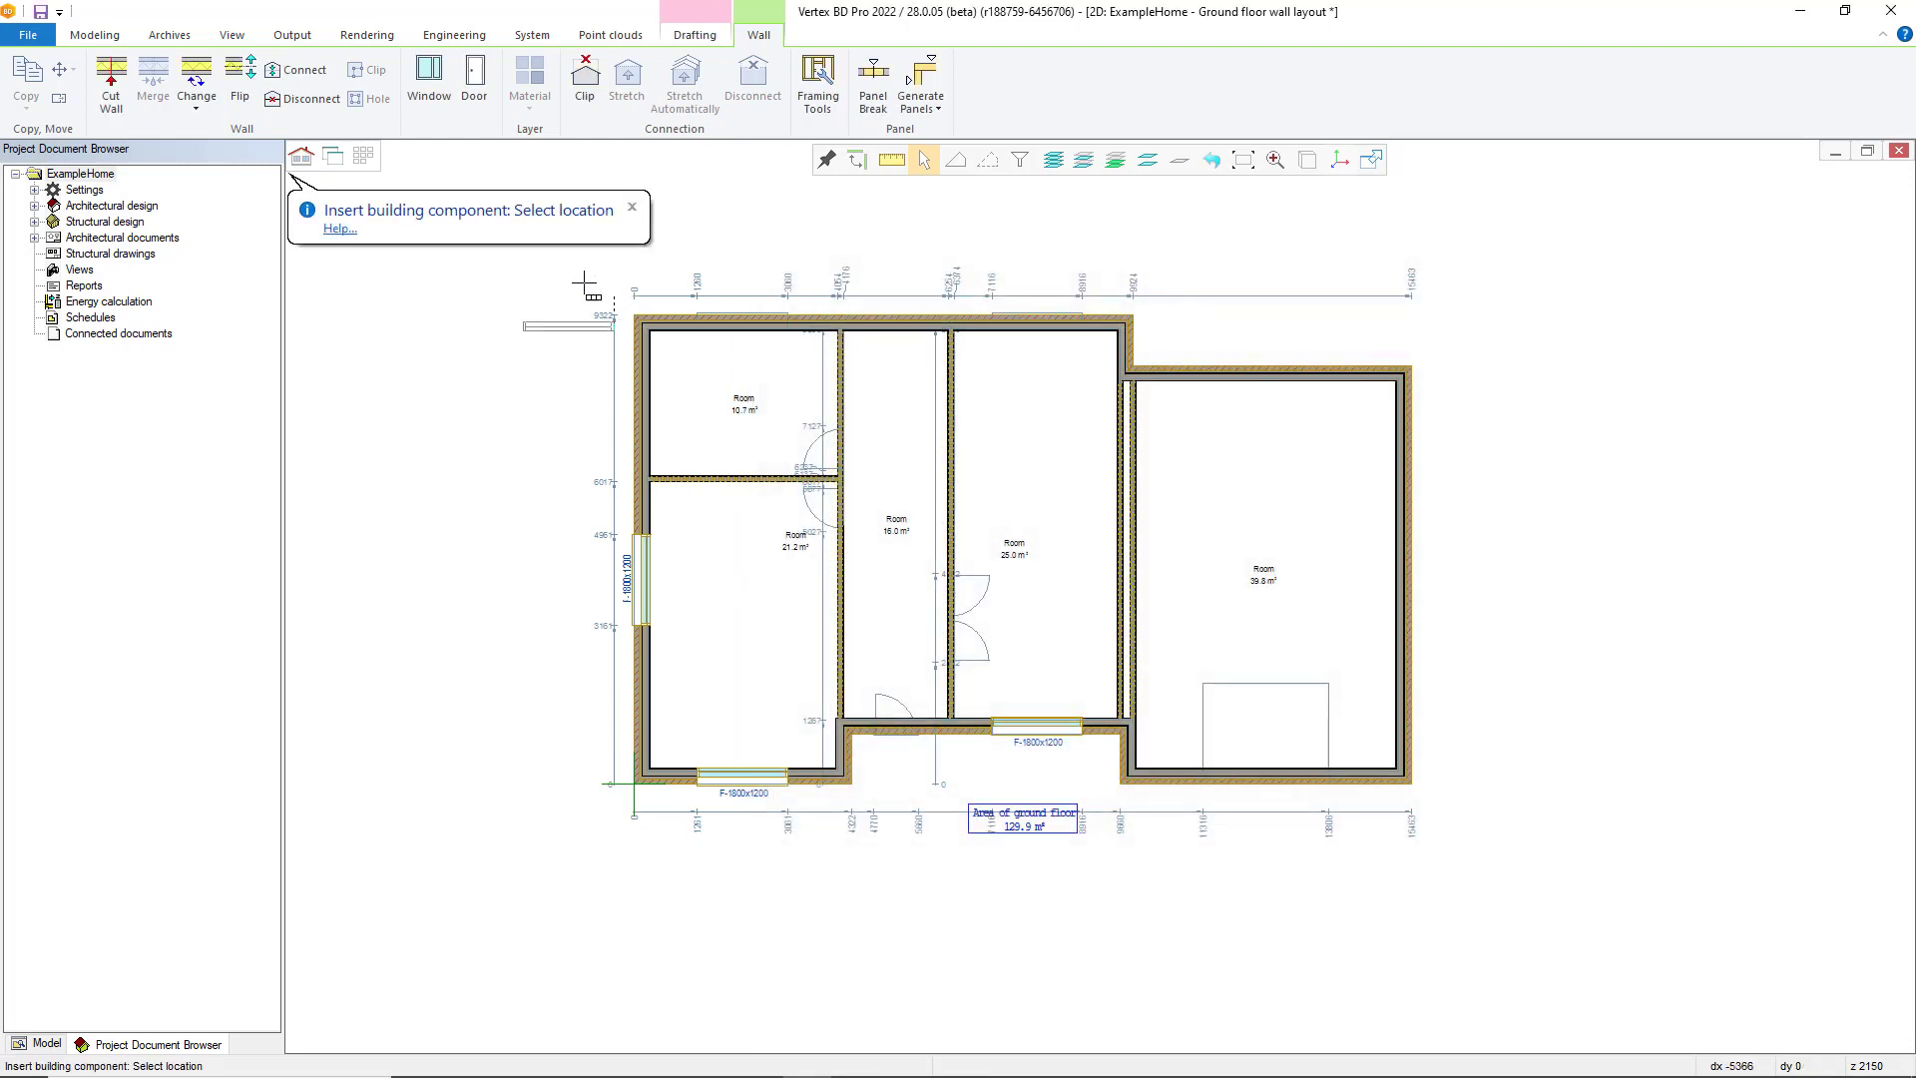
# - Place the A-1800x1200 window in the upper exterior wall of the 10.7 m² room, over the guide symbol, and finish inserting windows
pyautogui.click(787, 317)
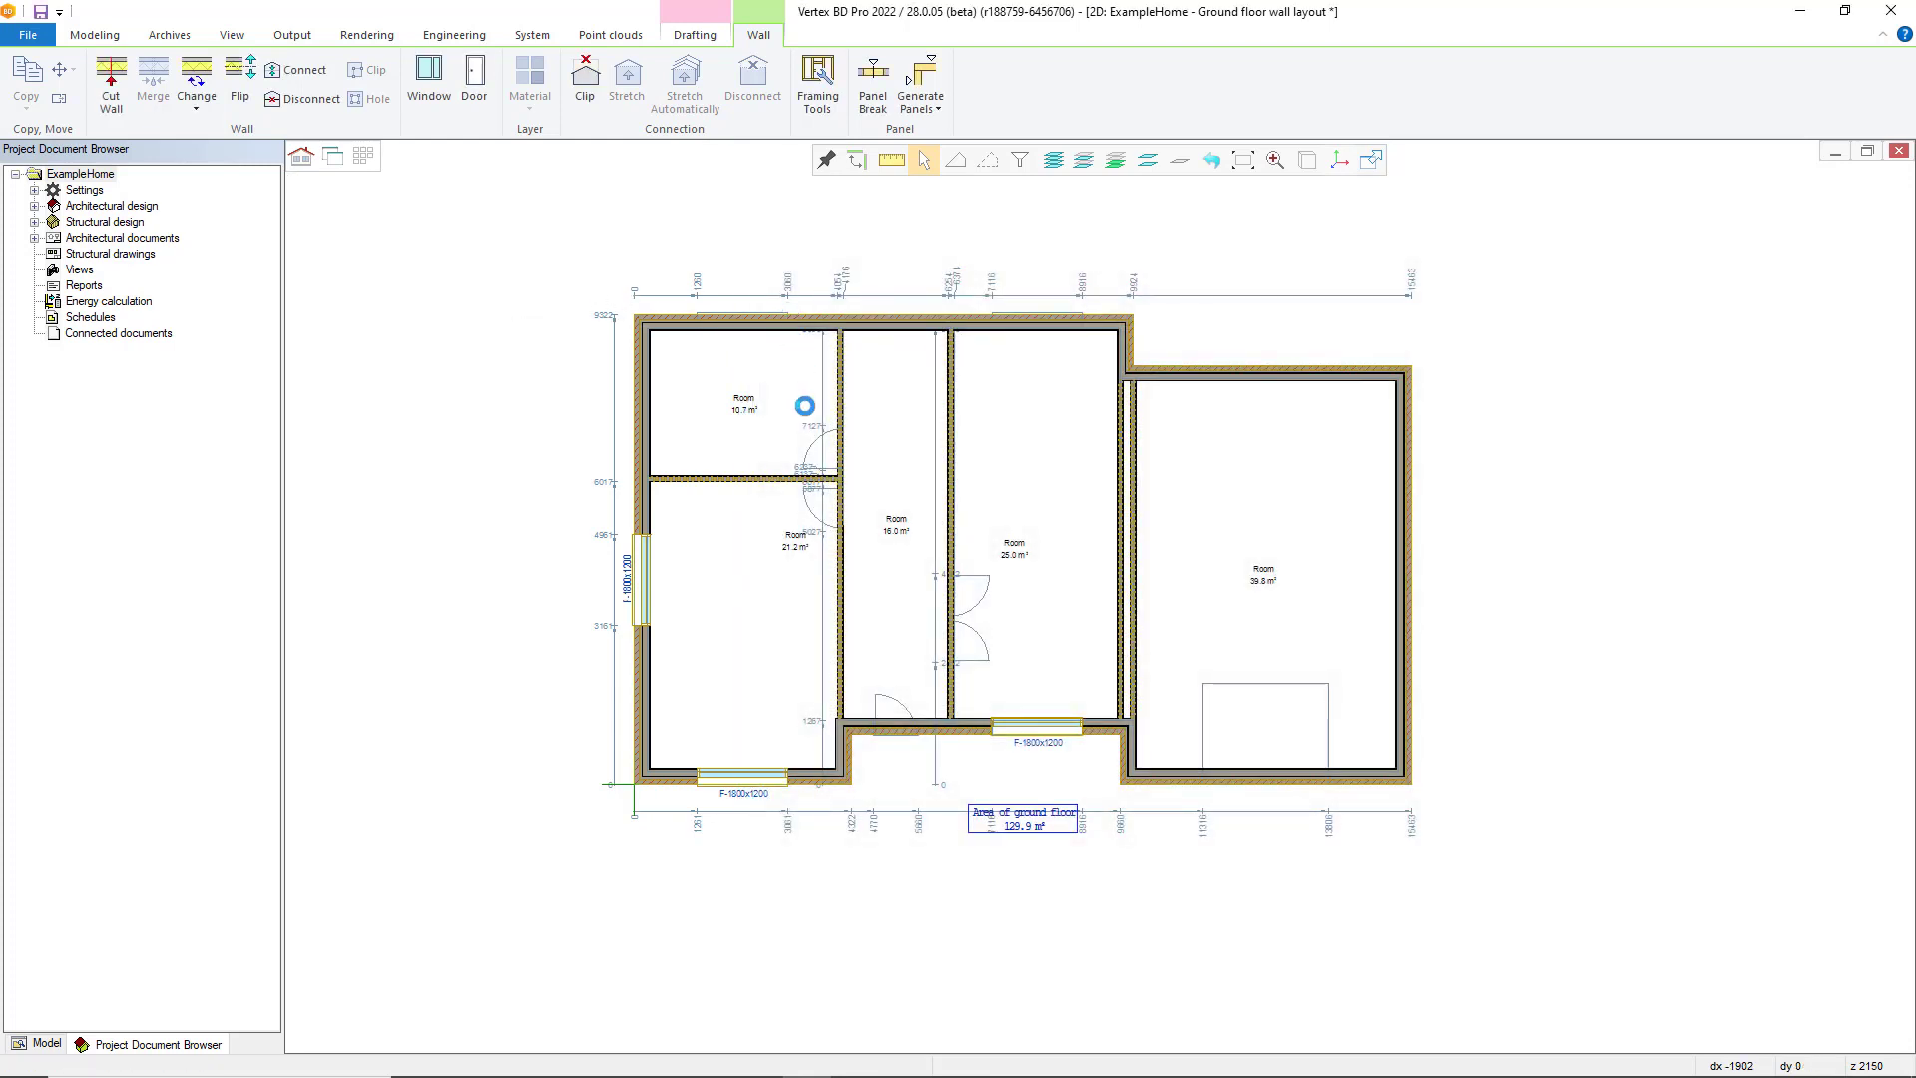
pyautogui.rightClick(793, 438)
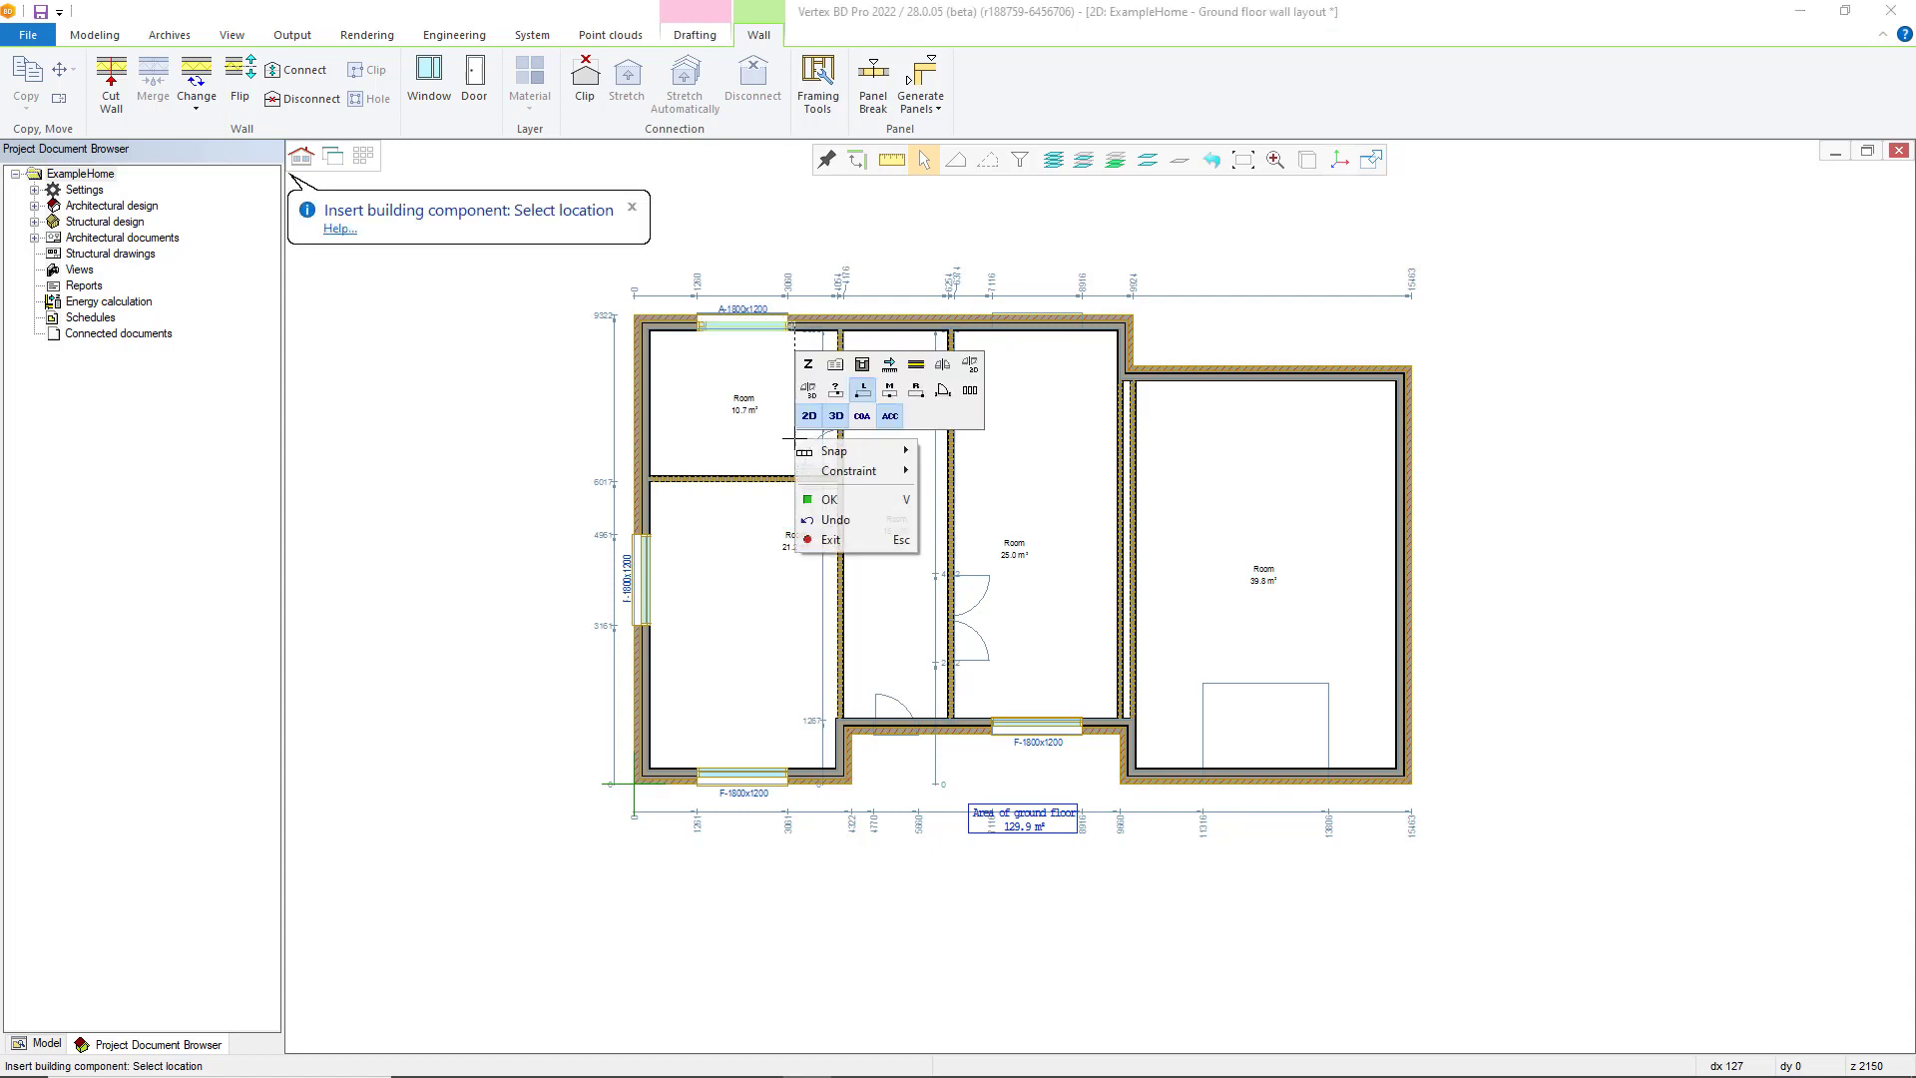
pyautogui.click(830, 500)
pyautogui.rightClick(874, 507)
pyautogui.click(898, 557)
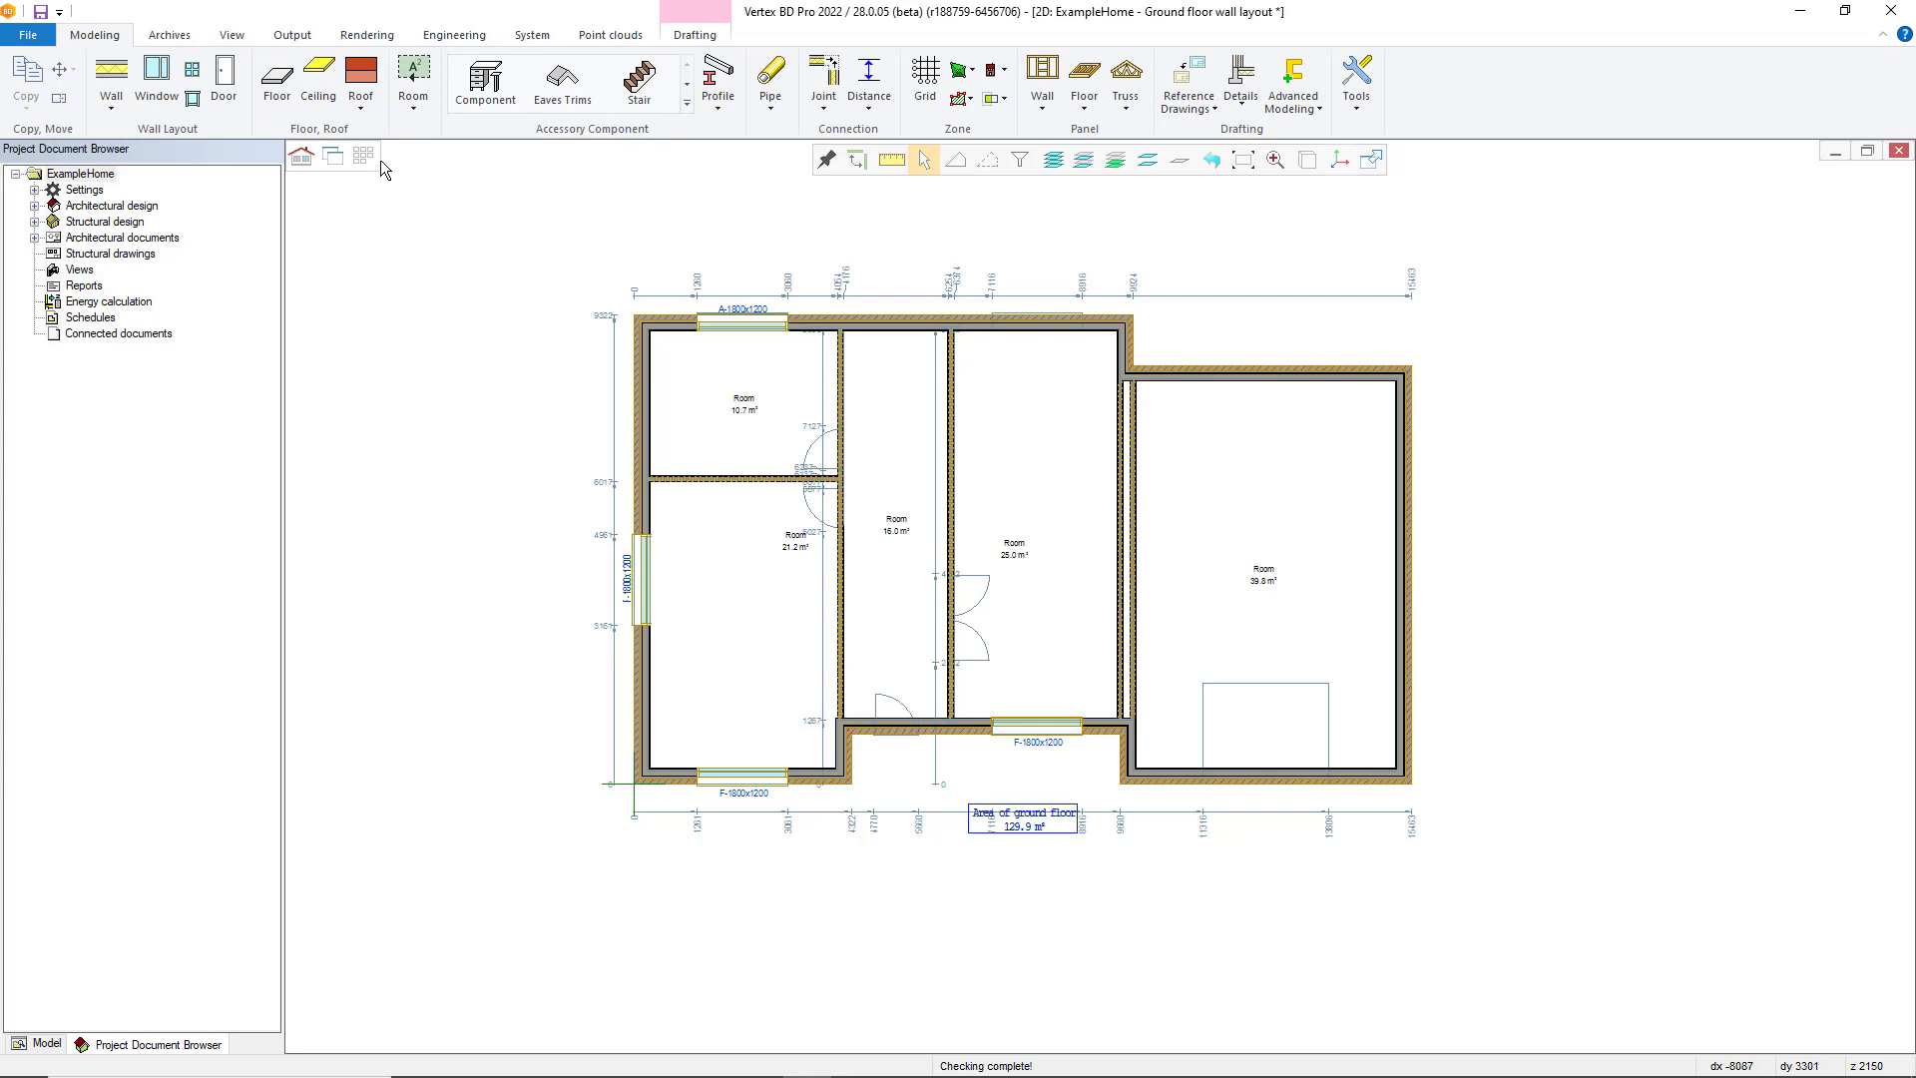
# - Start inserting a door into the recessed lower wall and move the door library window clear toward the middle of the drawing
pyautogui.click(891, 729)
pyautogui.rightClick(889, 726)
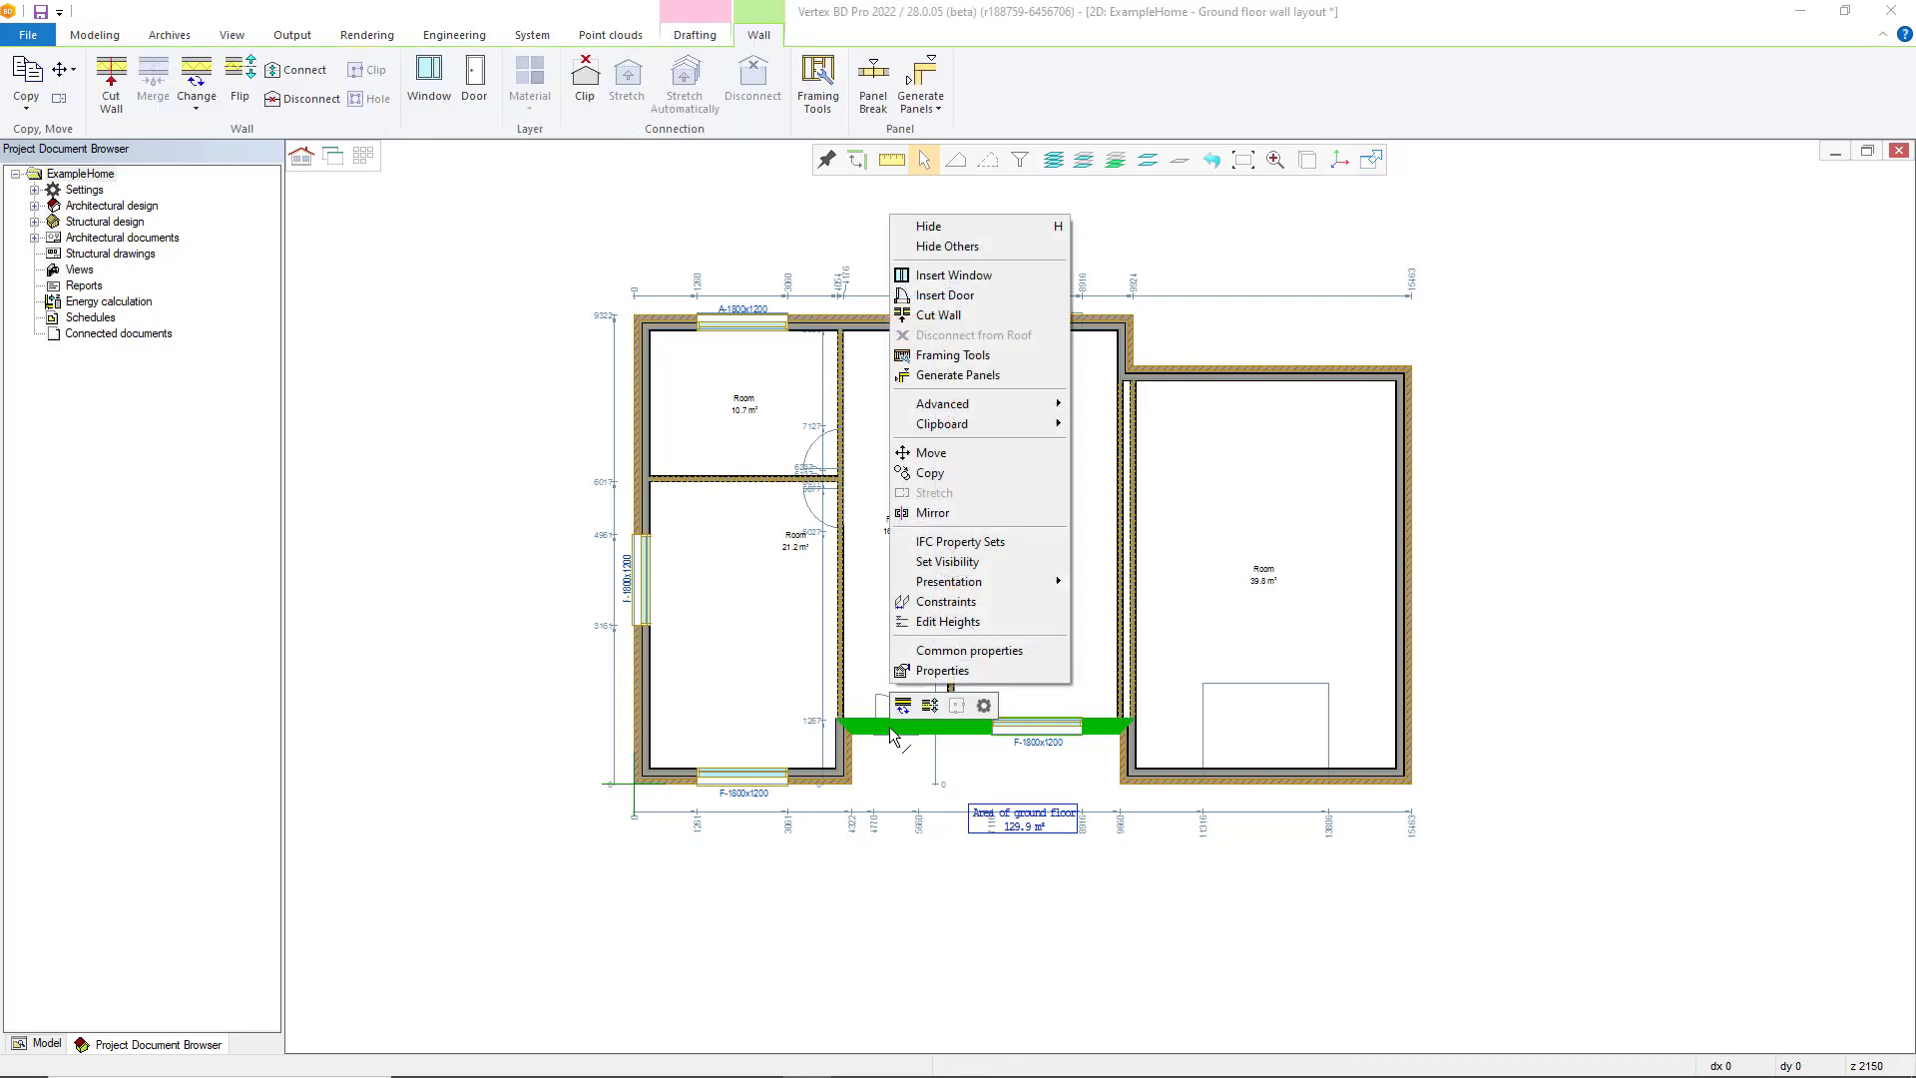
pyautogui.click(946, 294)
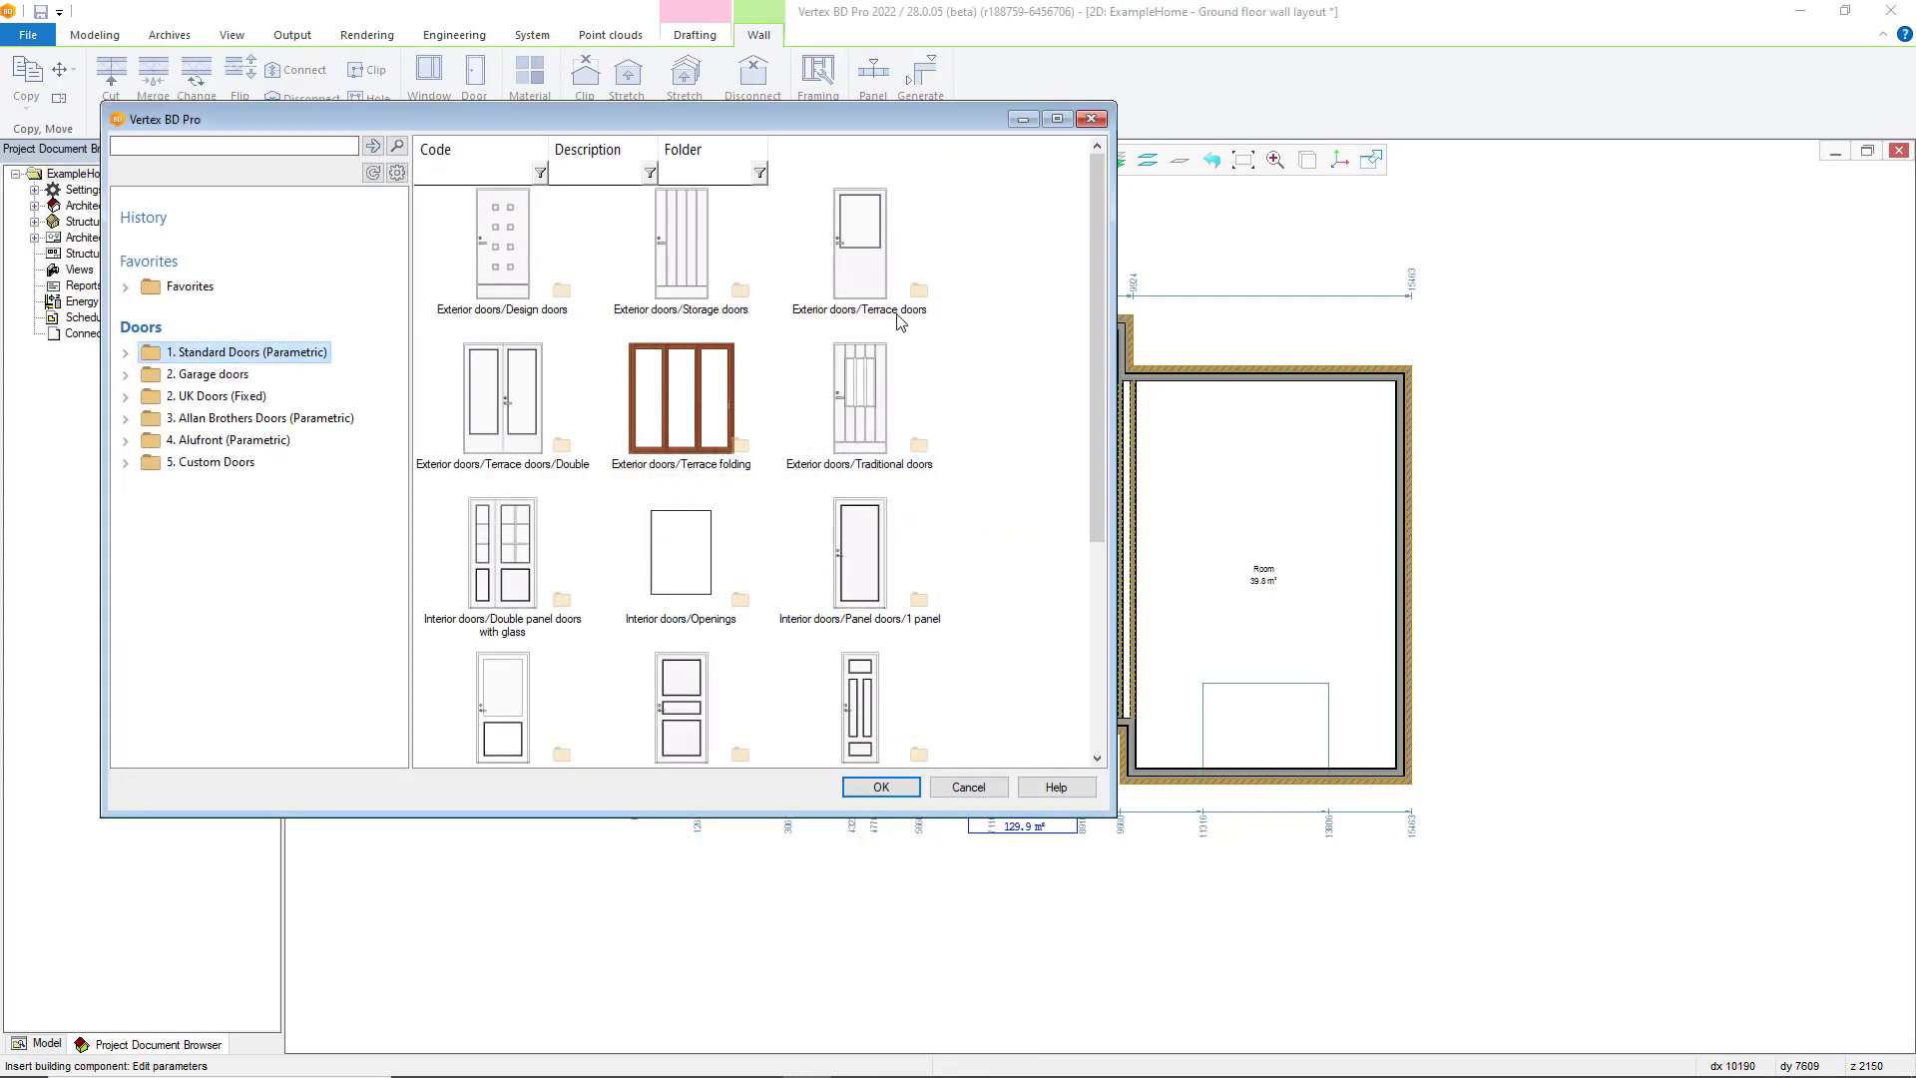
pyautogui.moveTo(556, 124); pyautogui.dragTo(1052, 273)
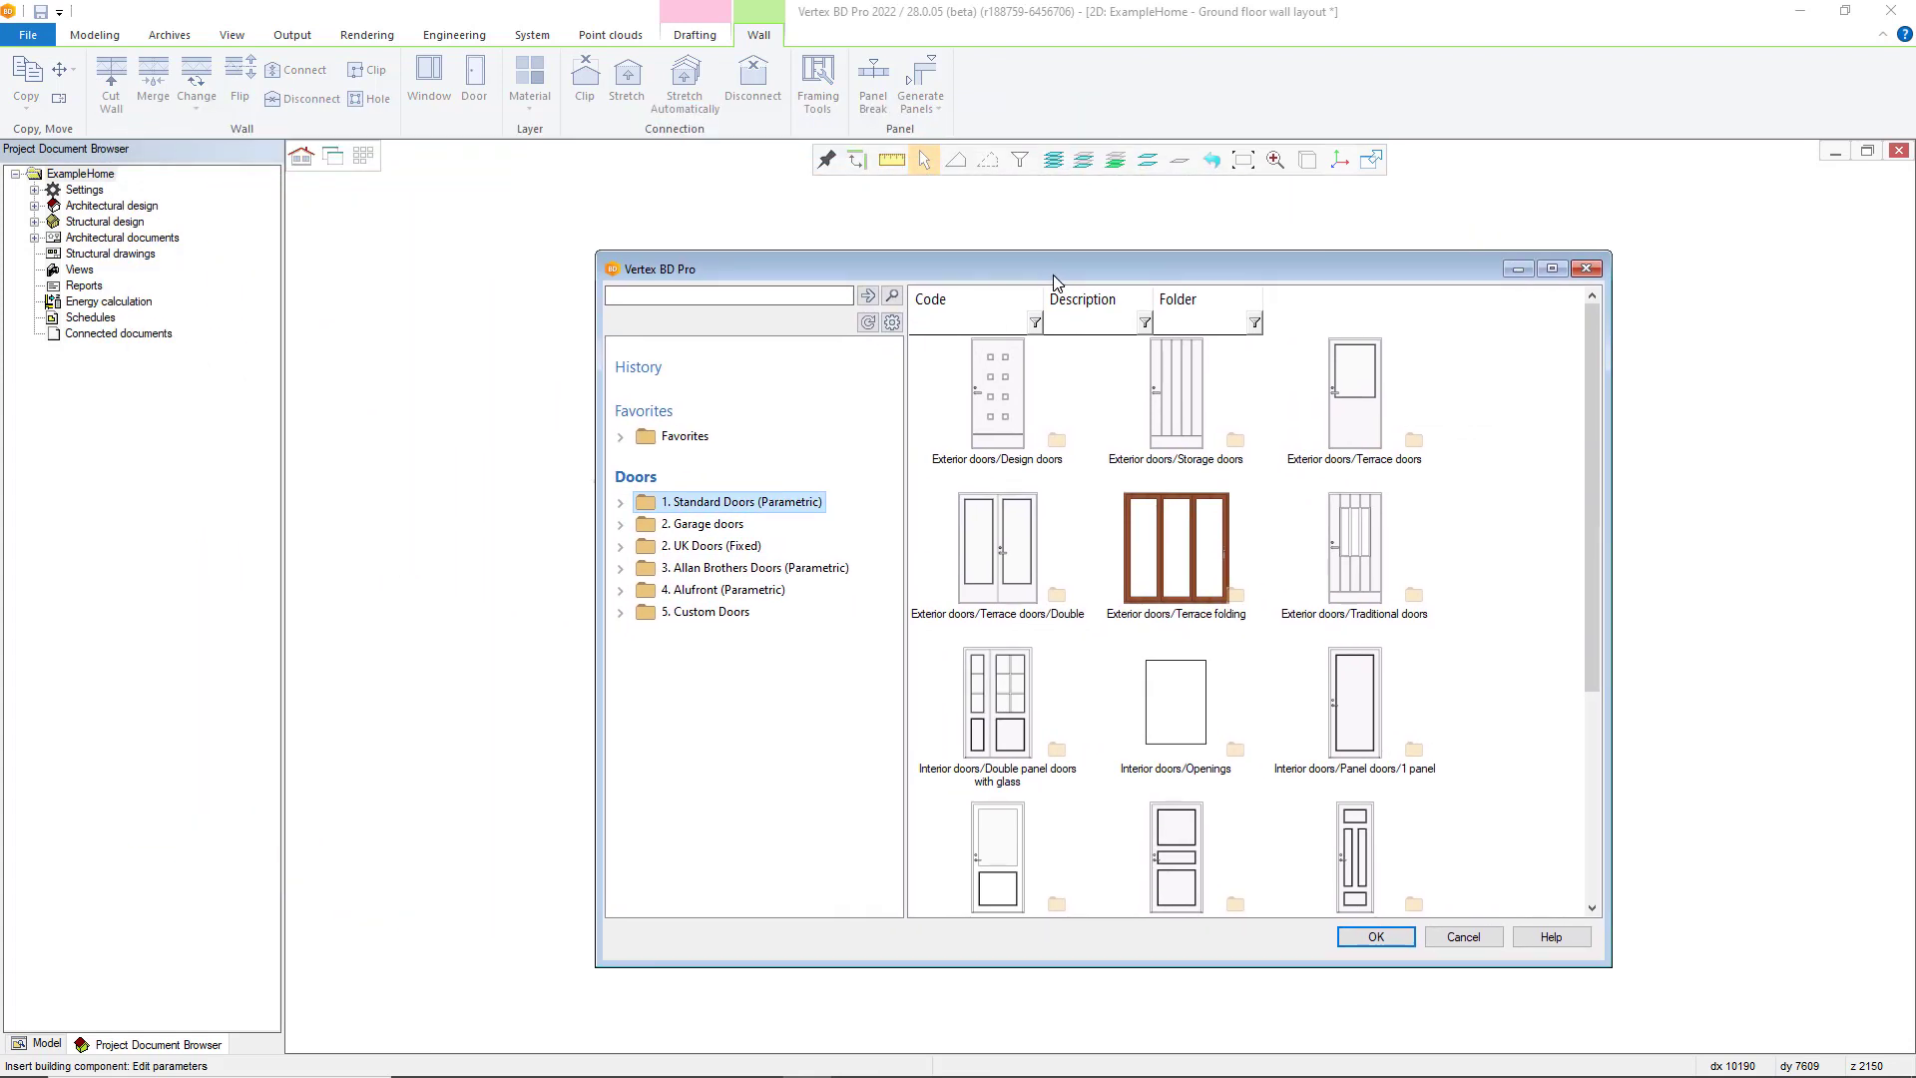
# - Examine the base data and extra data of the SD-2000x2100 terrace folding exterior door
pyautogui.doubleClick(1148, 535)
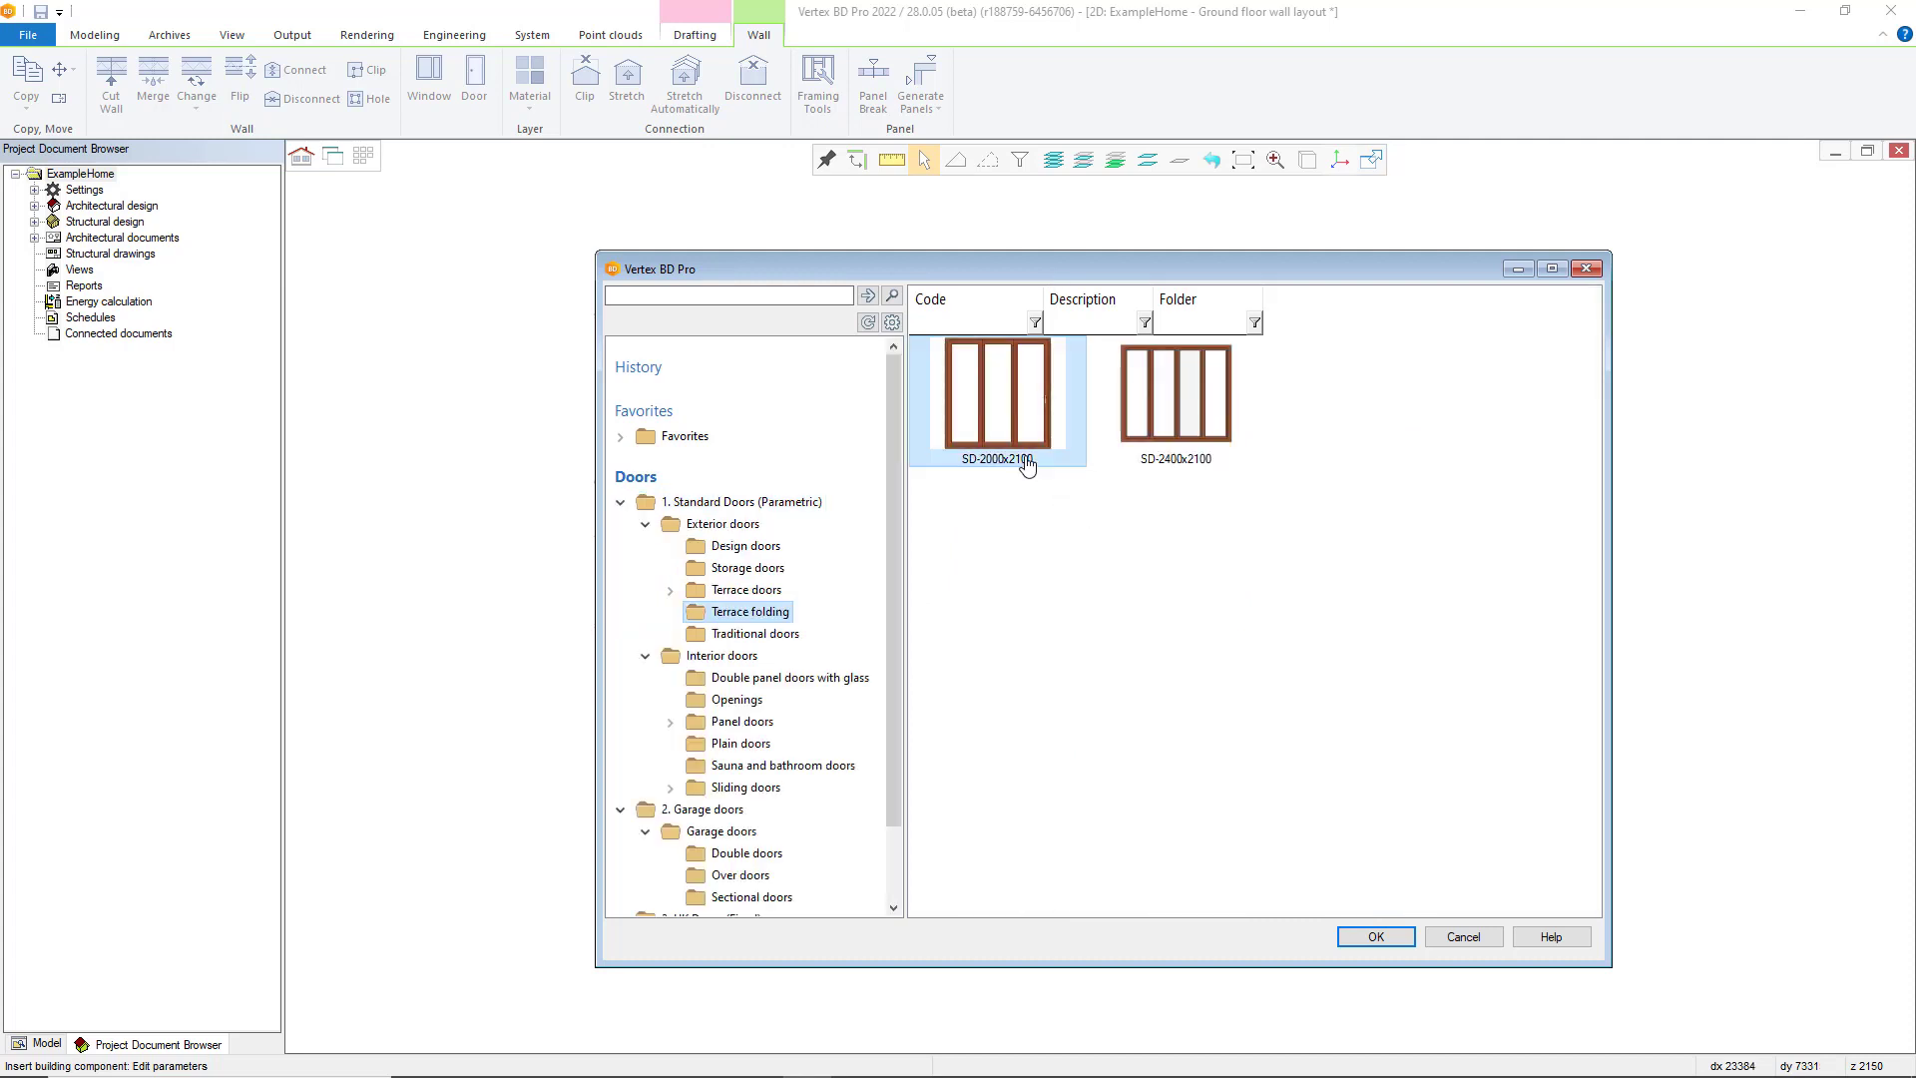
pyautogui.doubleClick(1026, 465)
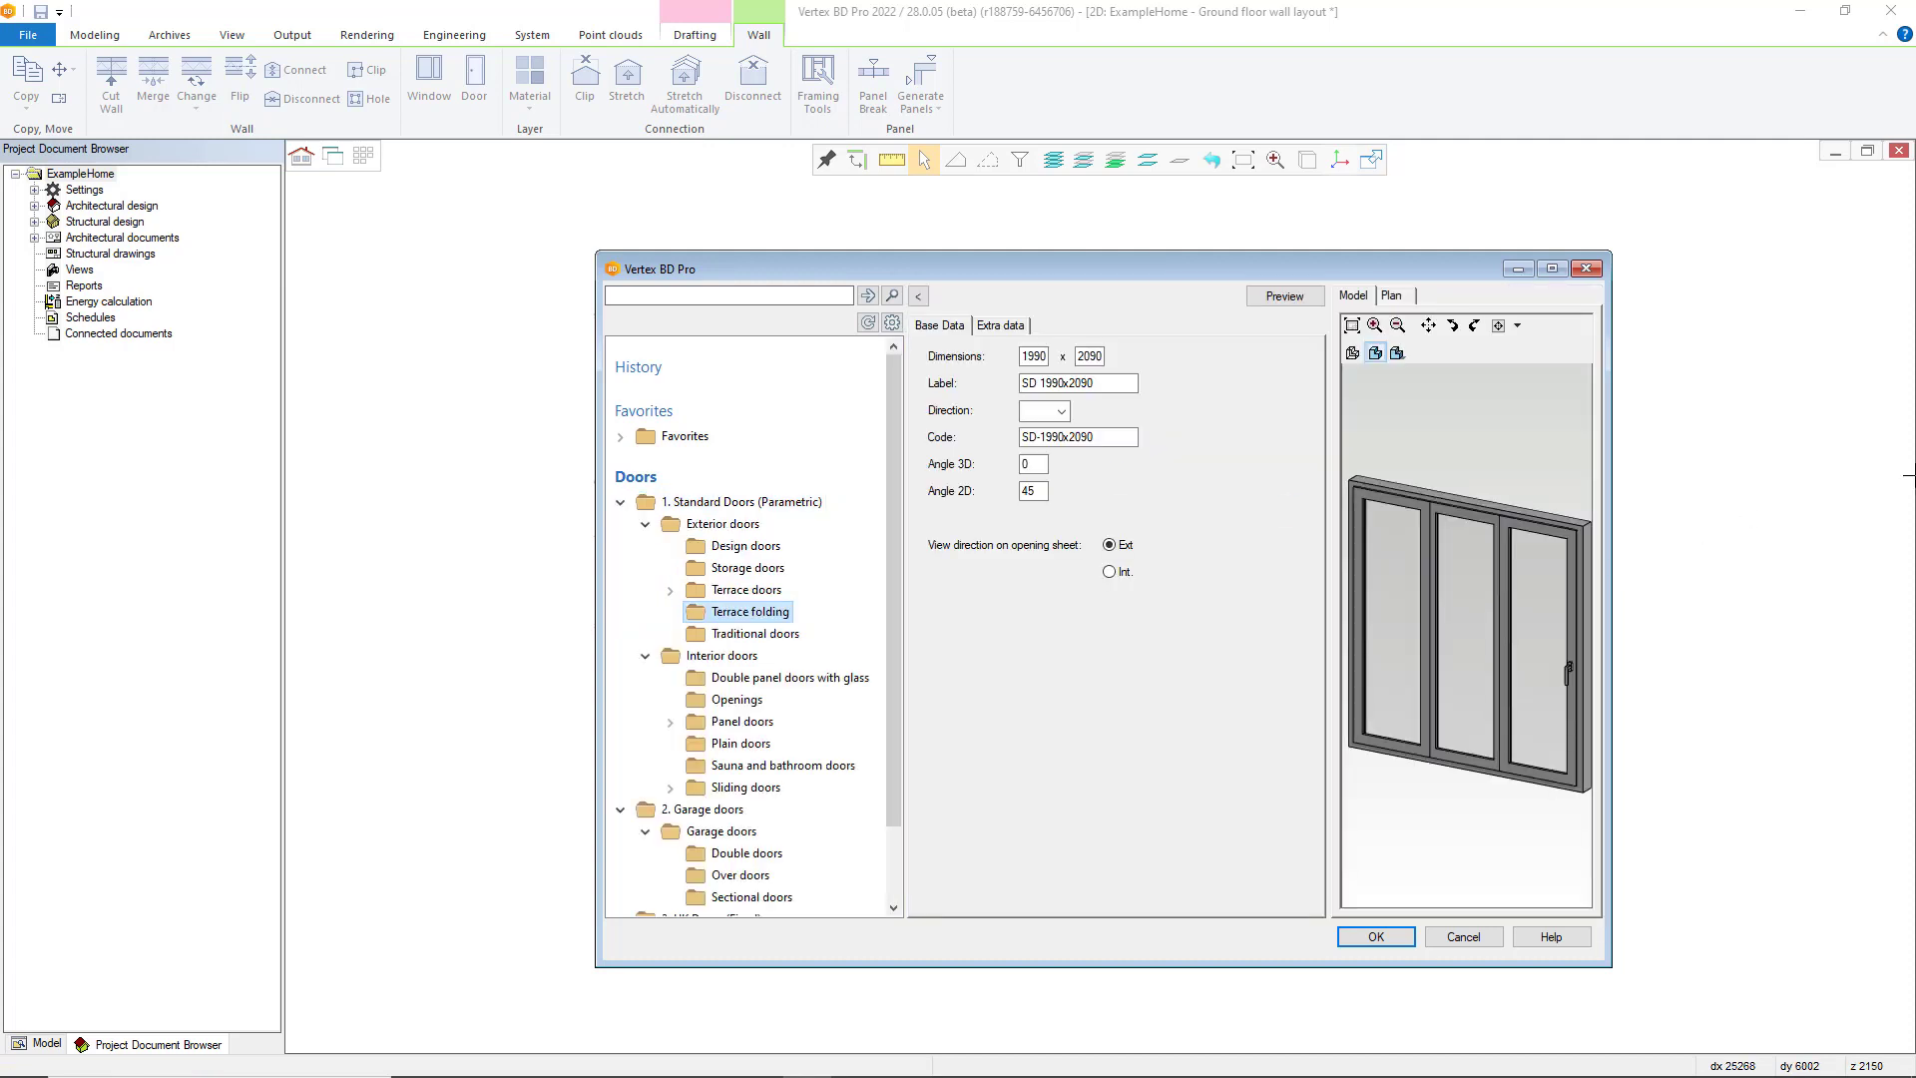
pyautogui.click(1001, 326)
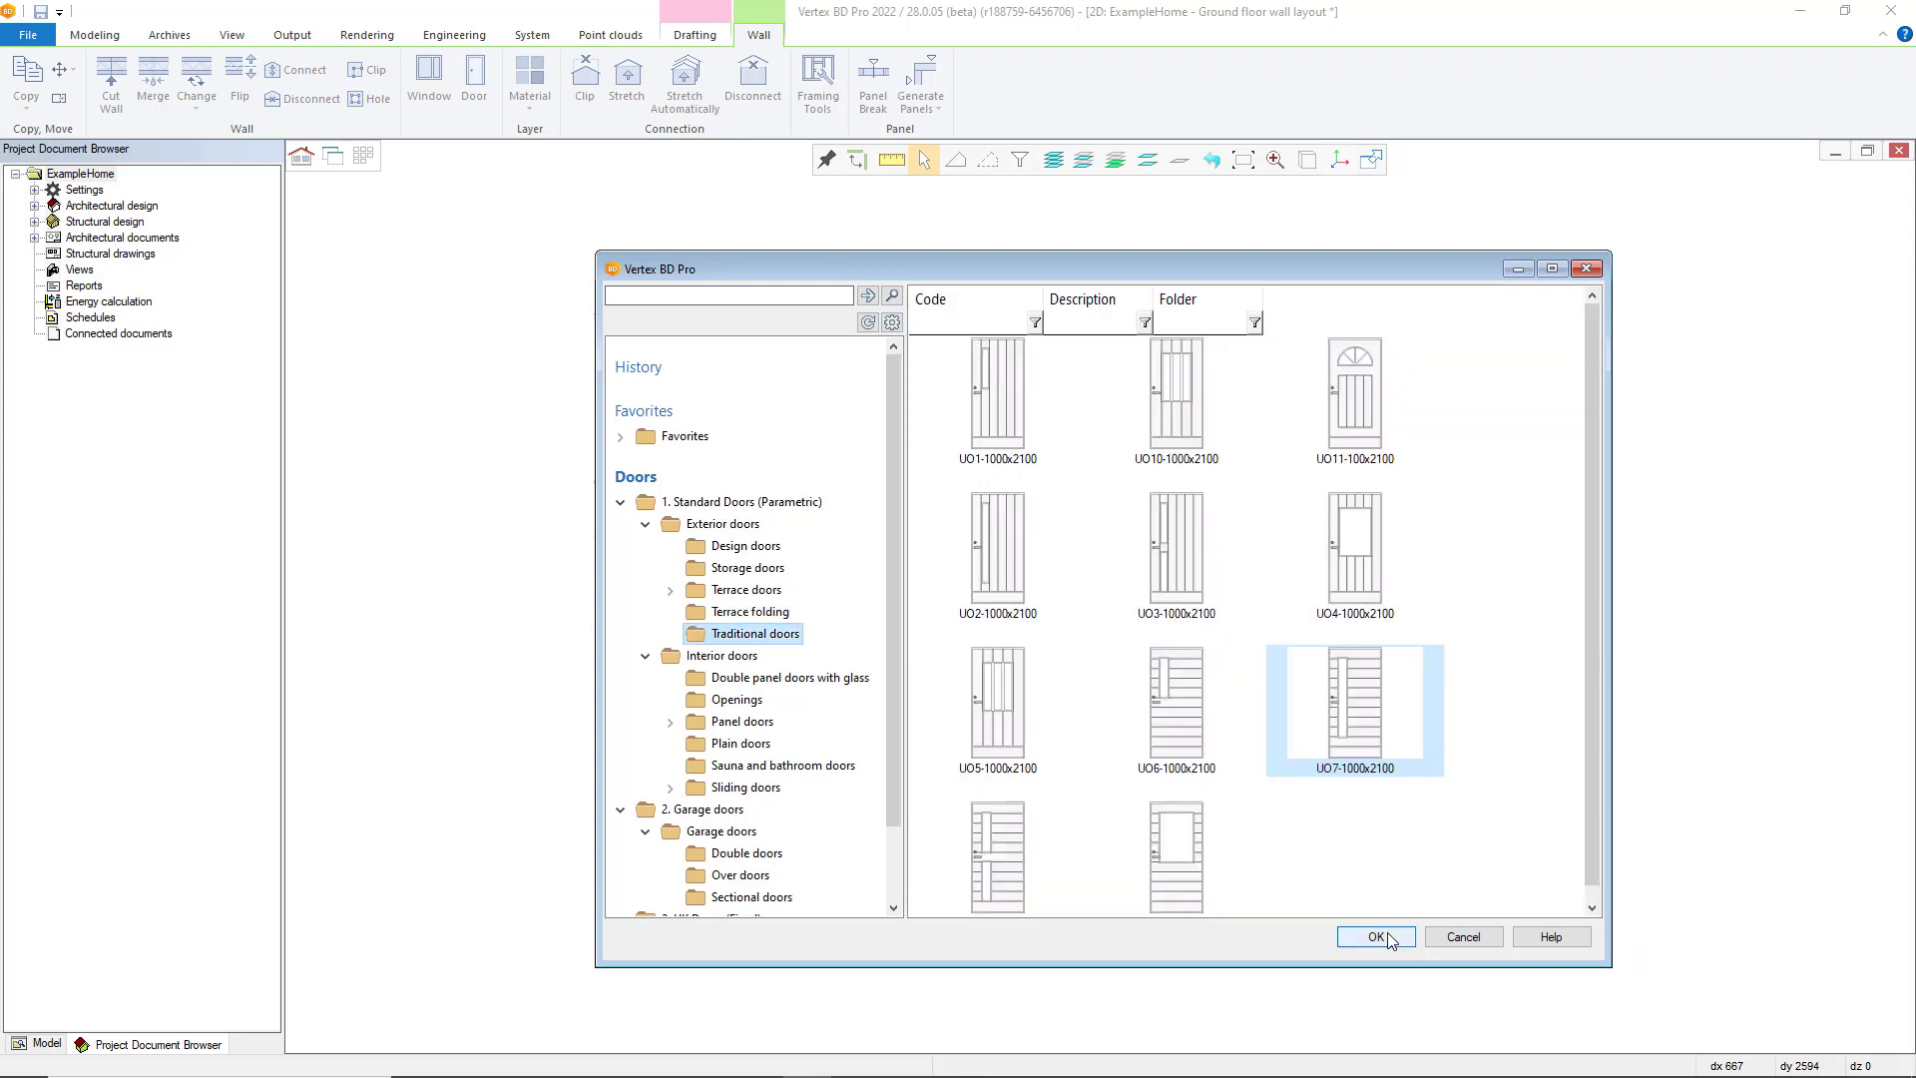
# - Place the traditional exterior door UO7-1000x2100 over the door guide symbol in the recessed lower wall and flip its hinge side
pyautogui.click(1386, 940)
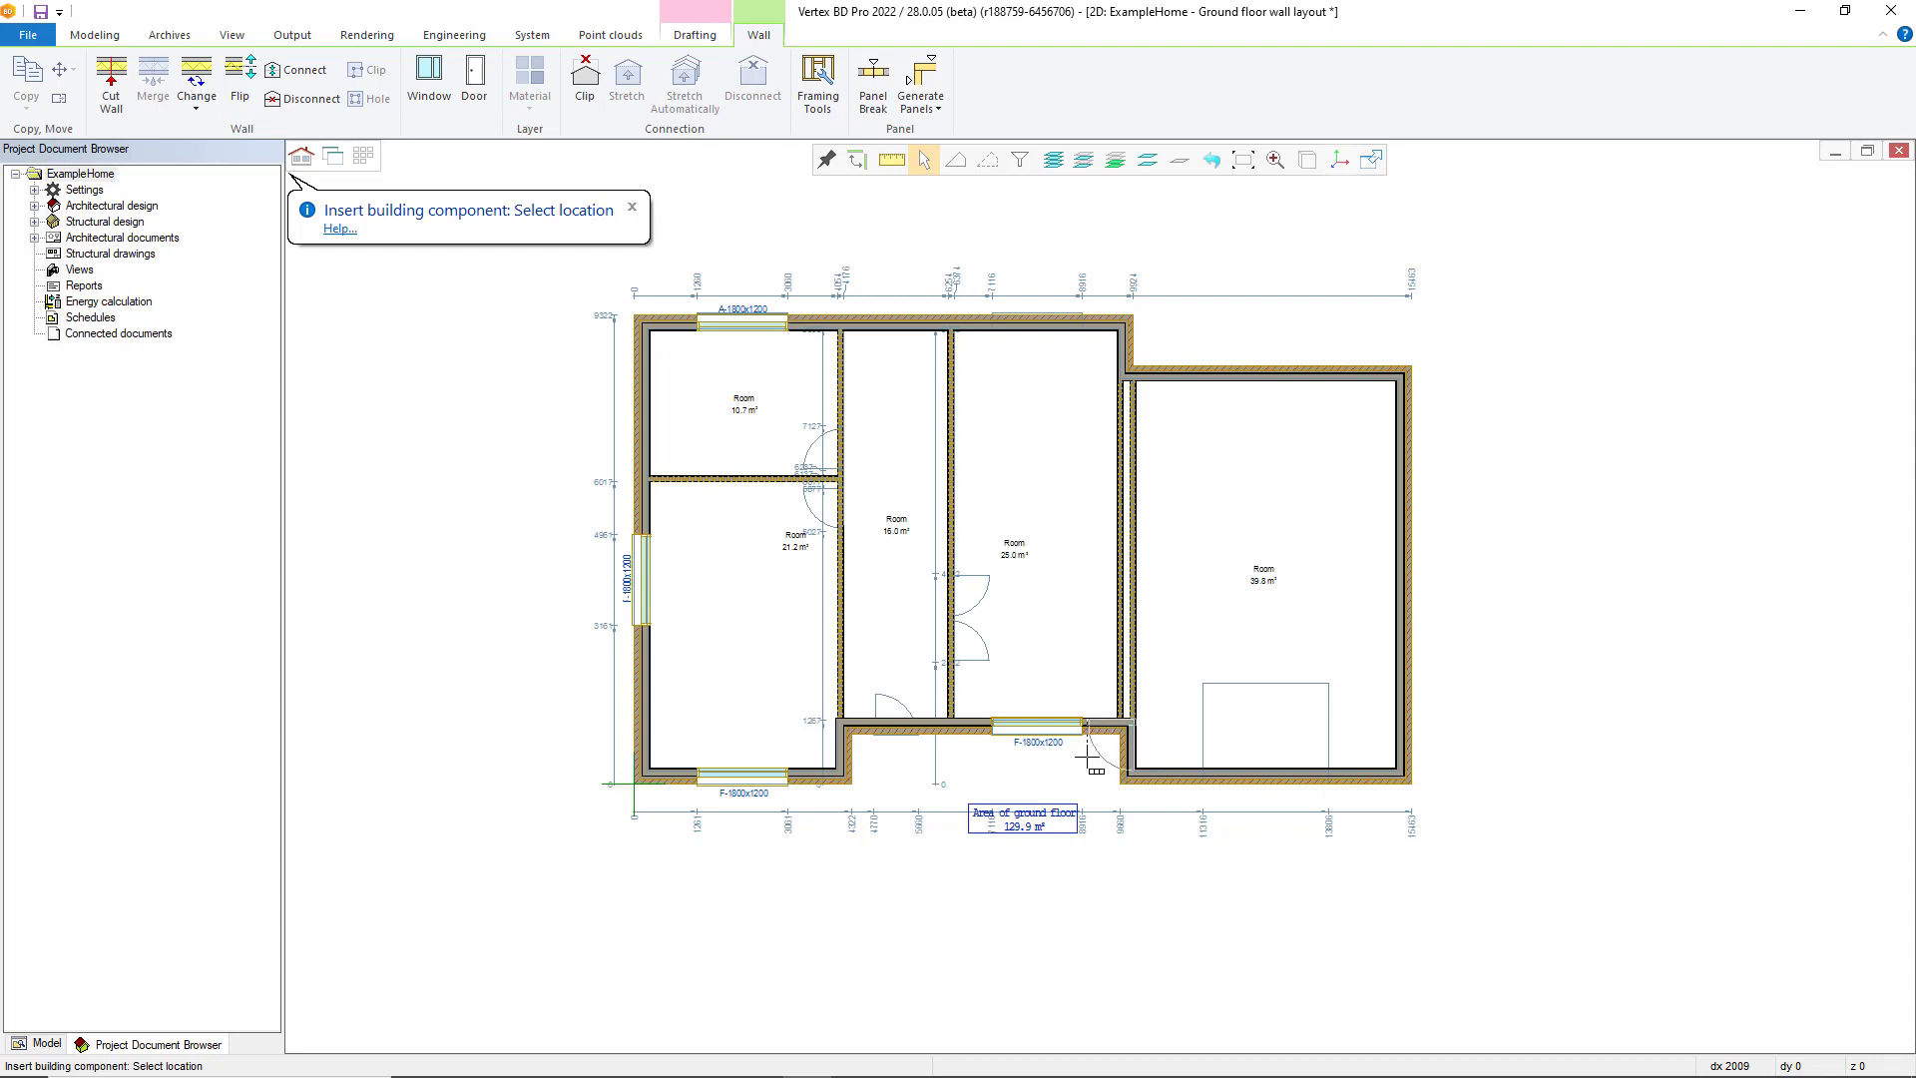
pyautogui.click(872, 733)
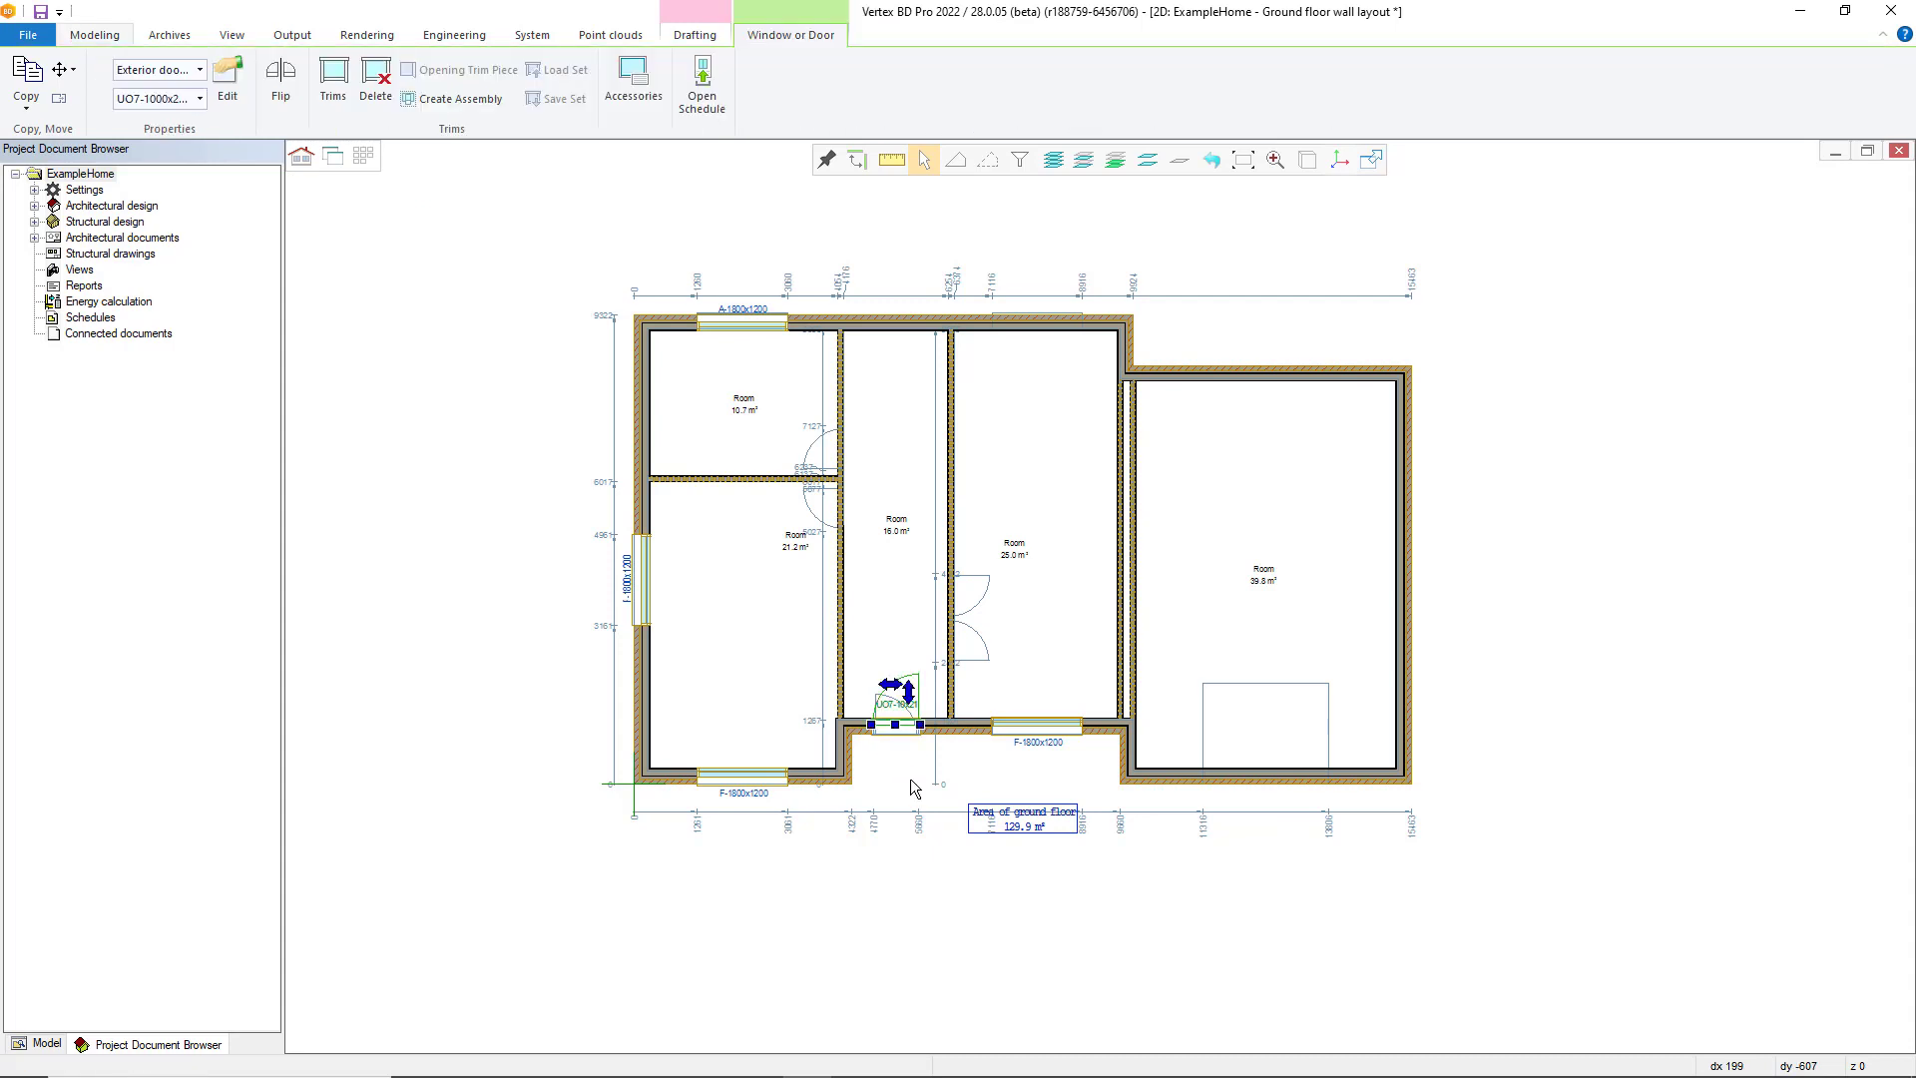
pyautogui.click(891, 687)
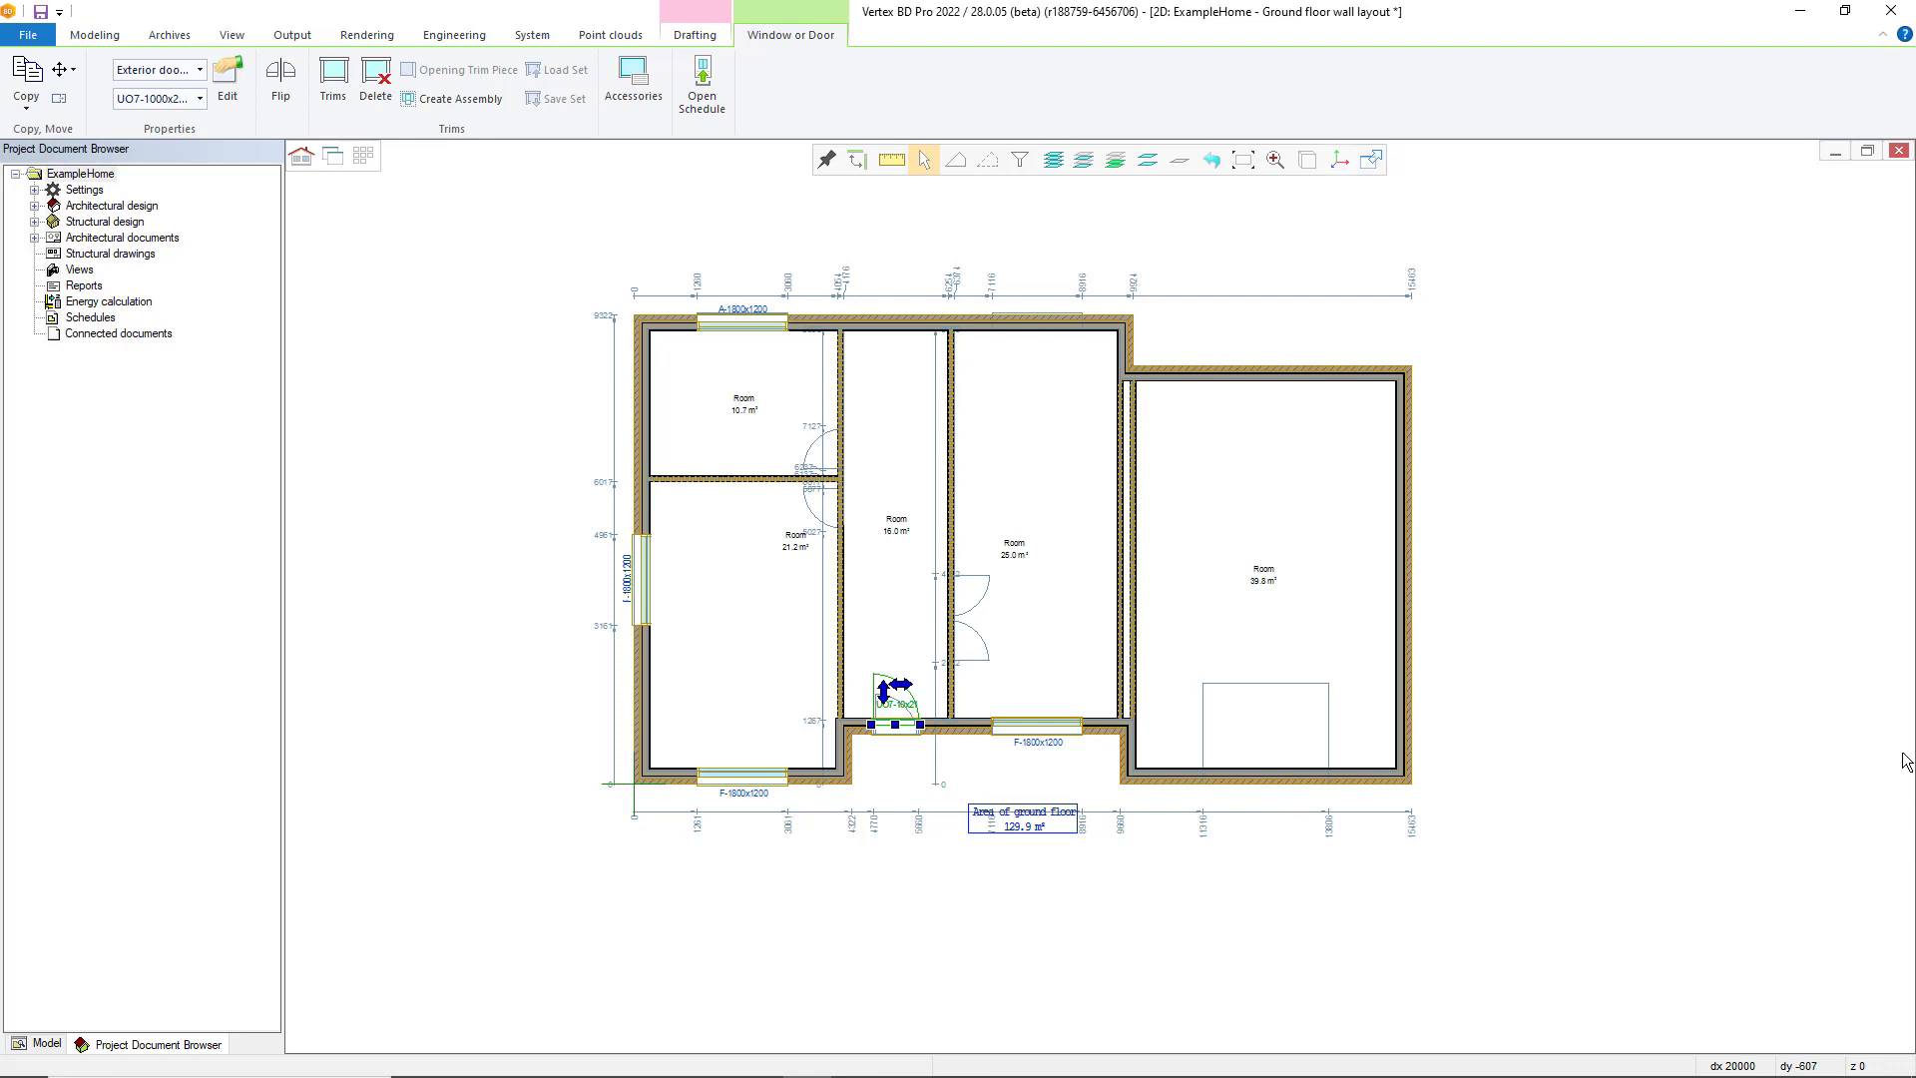
pyautogui.press('Escape')
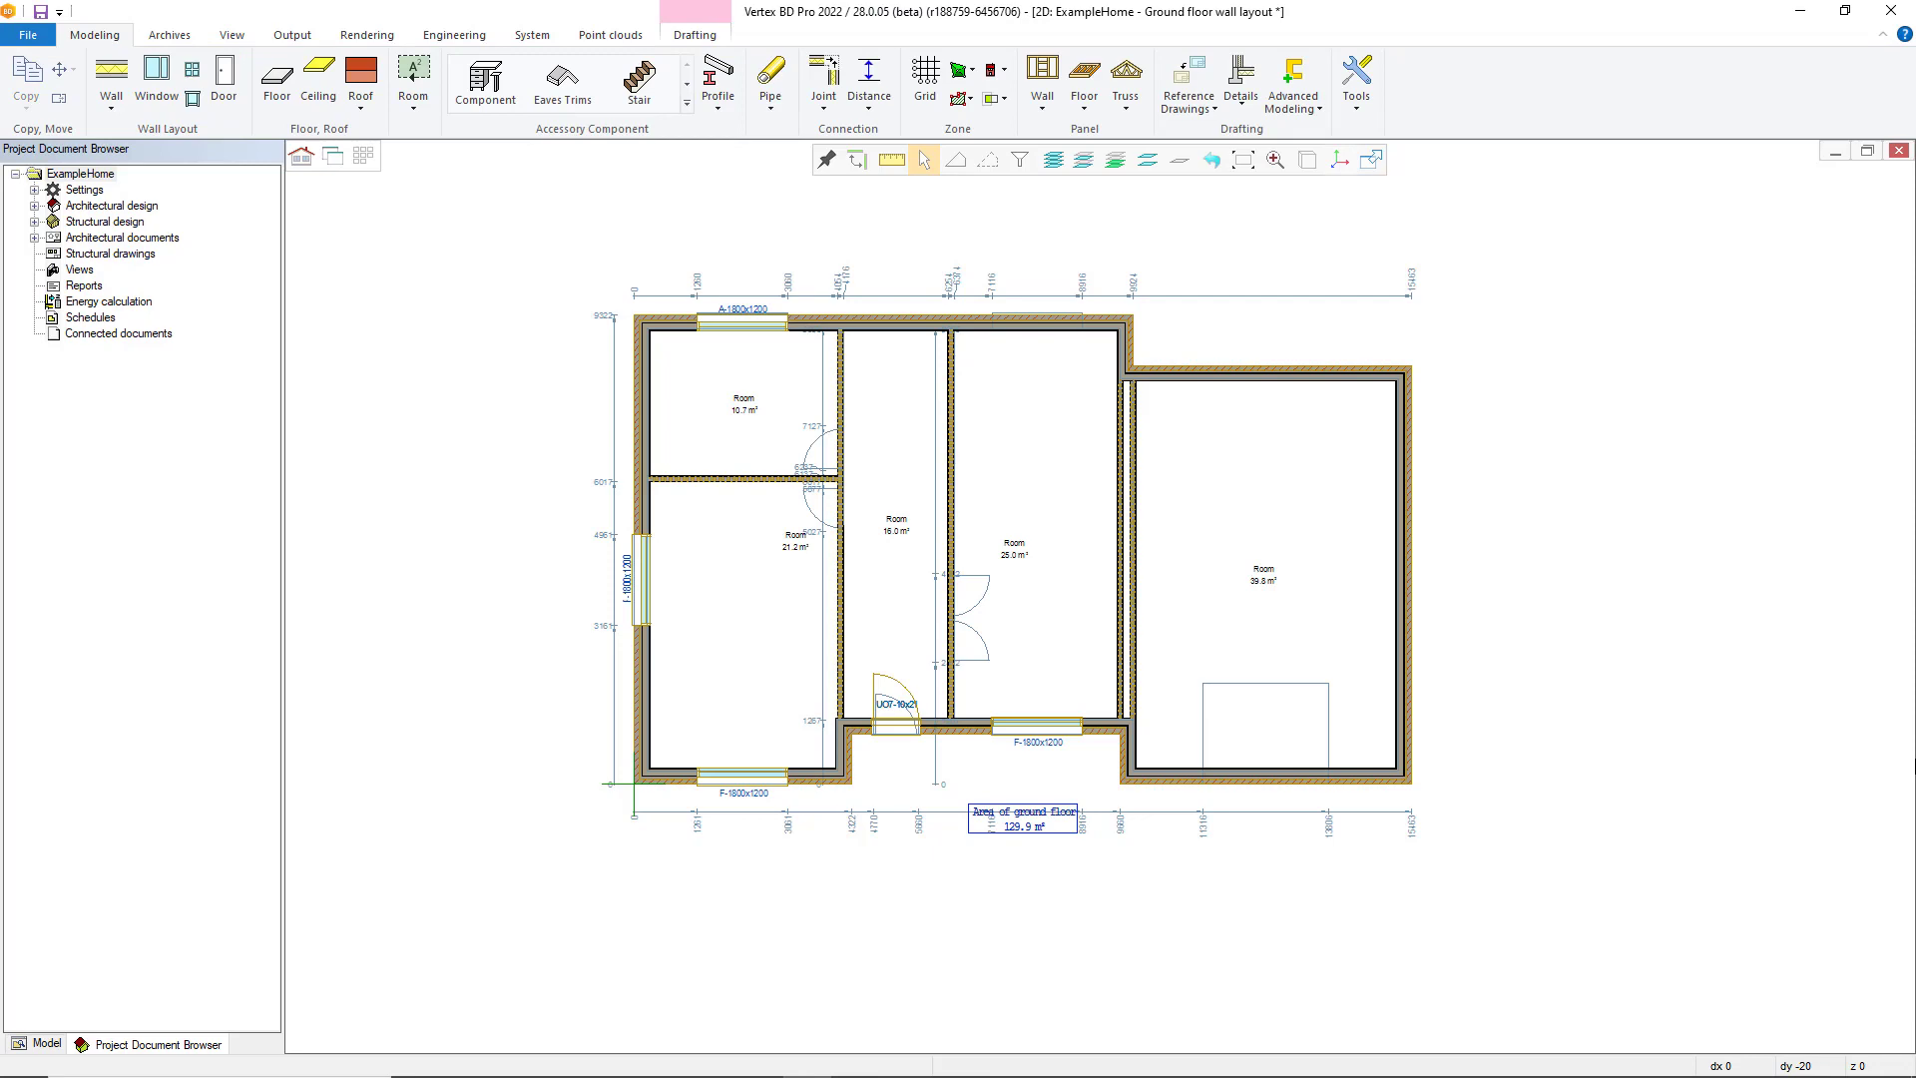